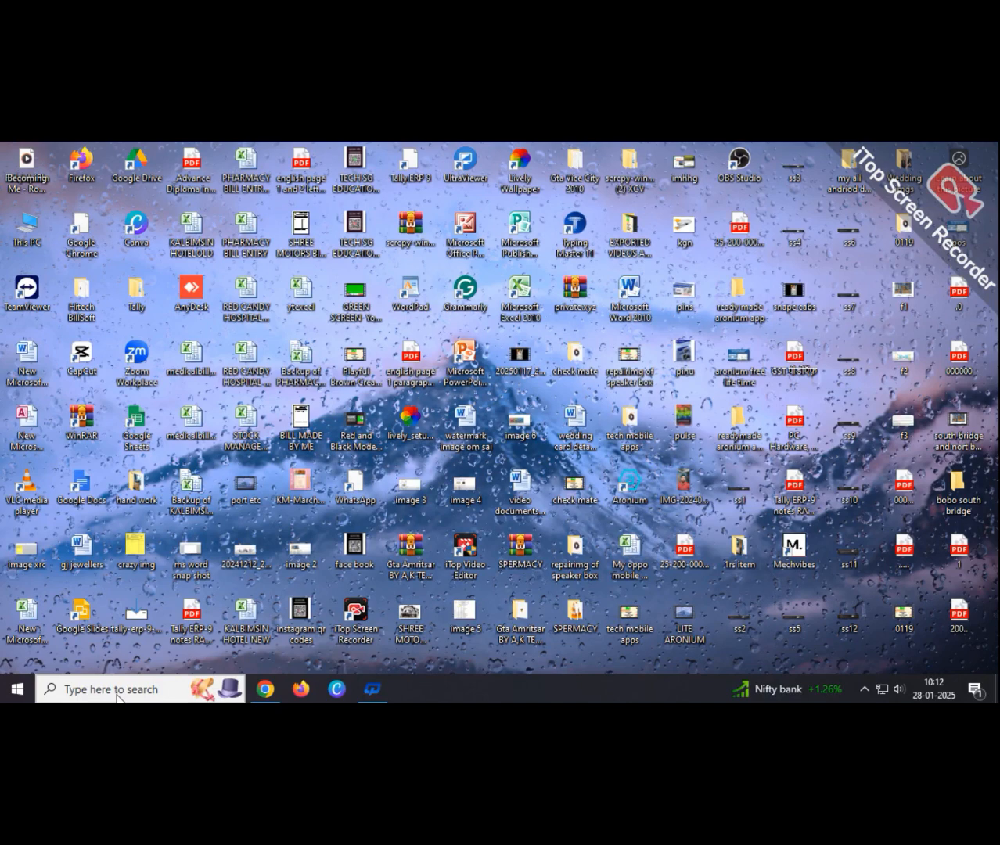
- Search Windows for 'winw' so Microsoft Word 2010 shows as the best match
left_click(117, 696)
type("w")
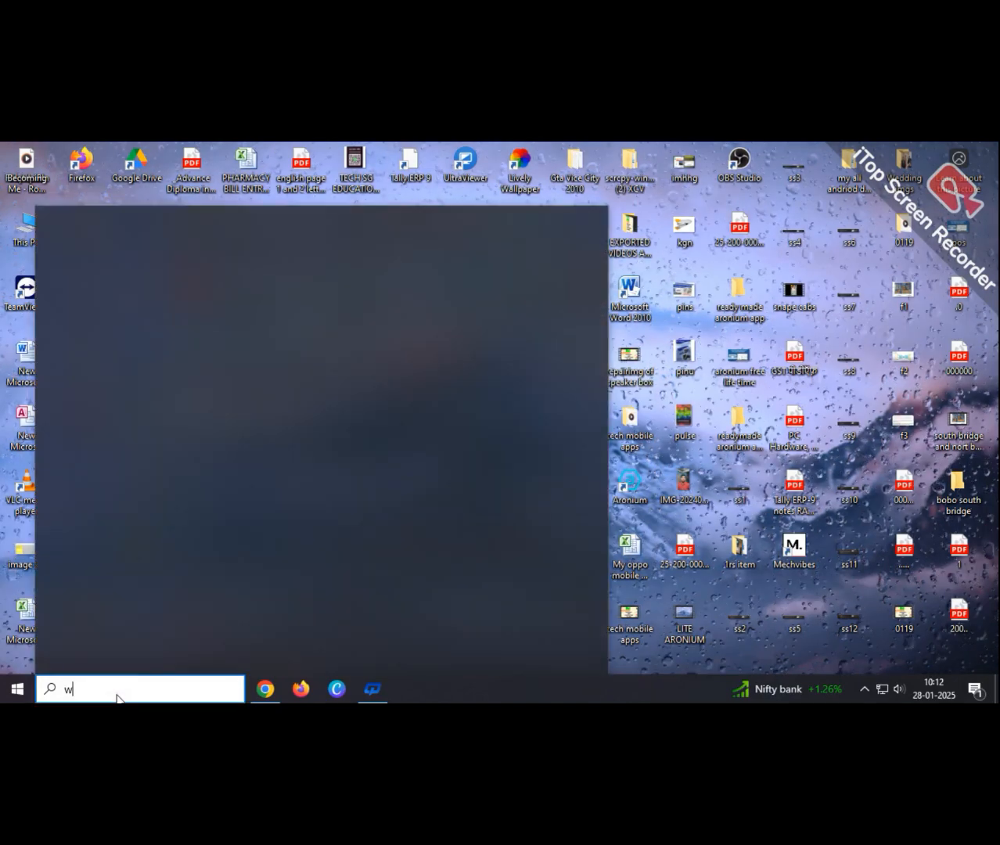
type("i")
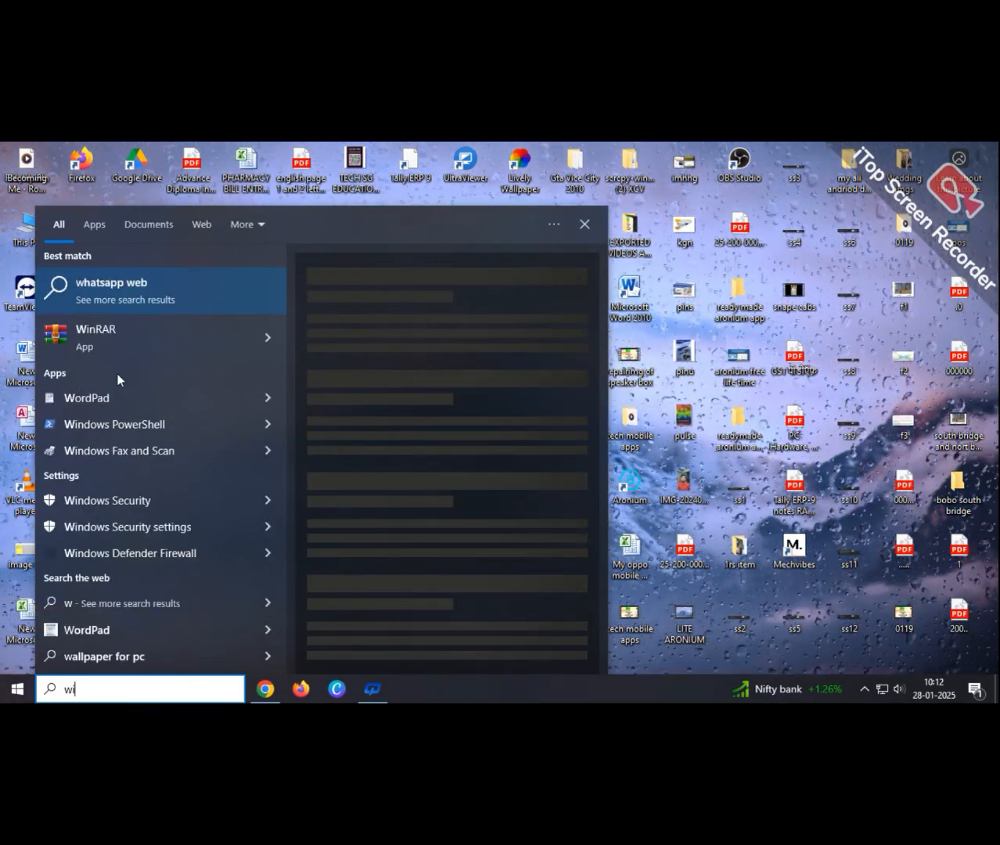
type("n")
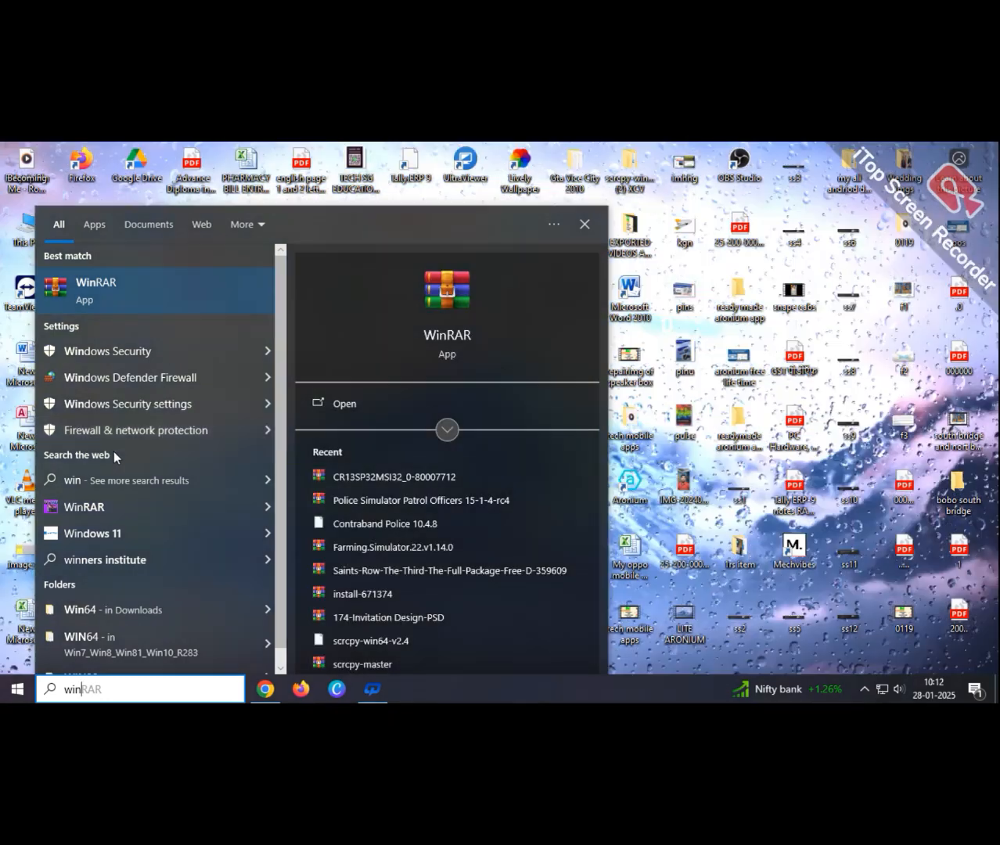
type("w")
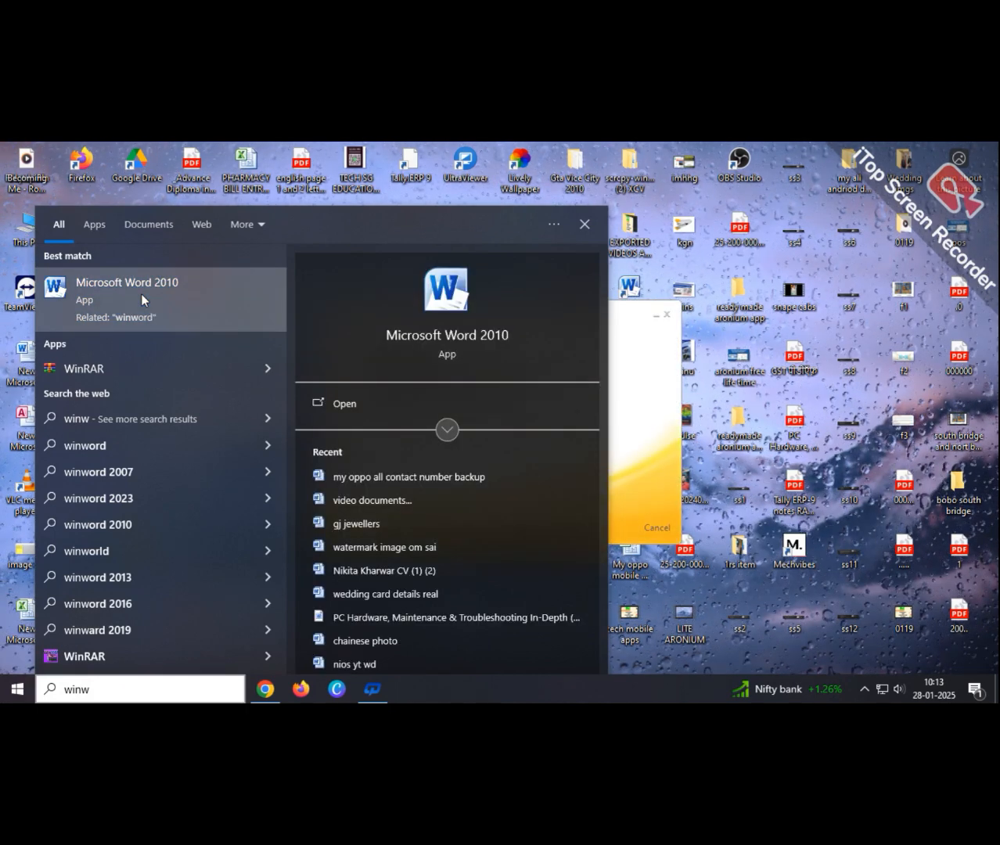
- Launch Microsoft Word 2010 from the search results to get a blank Document1
left_click(585, 223)
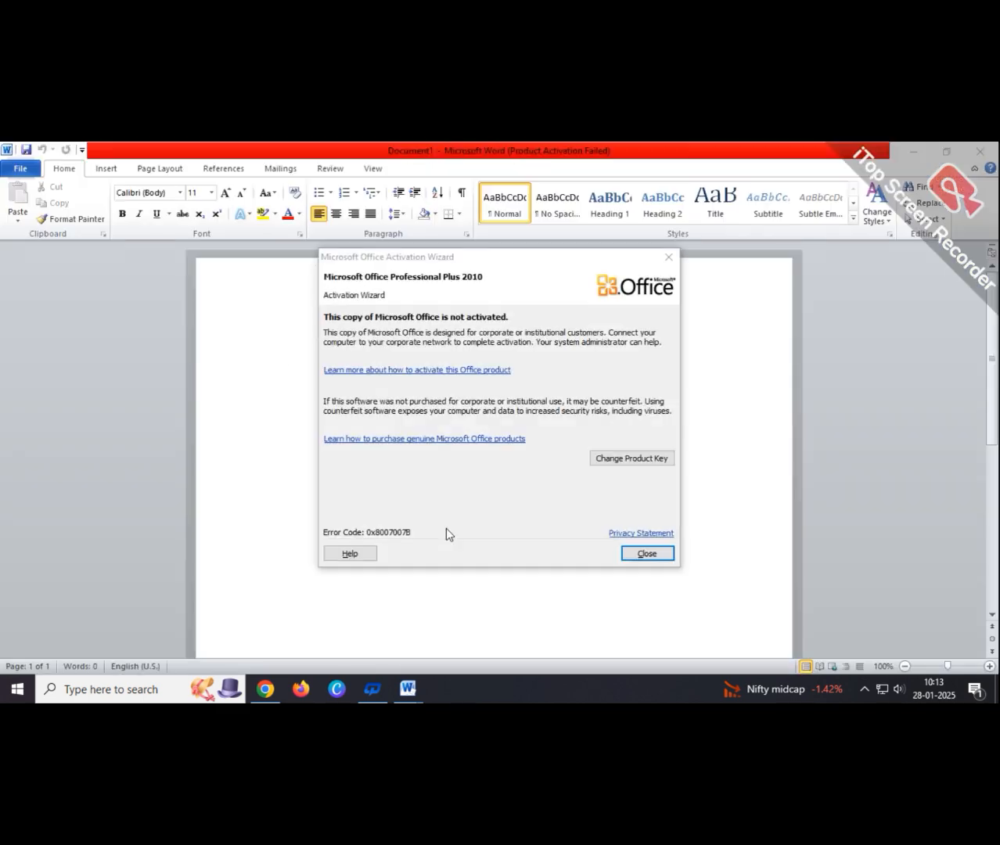
- Dismiss the activation notice and test-type some text at font size 20
left_click(644, 553)
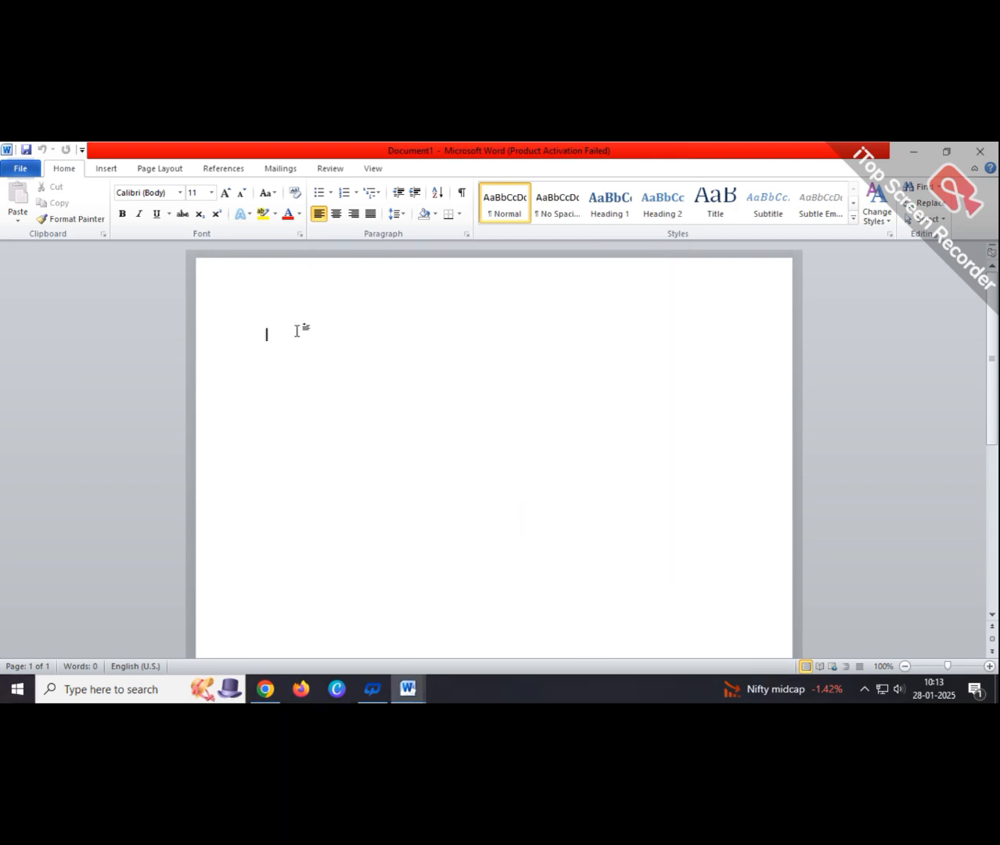
type("xfcef")
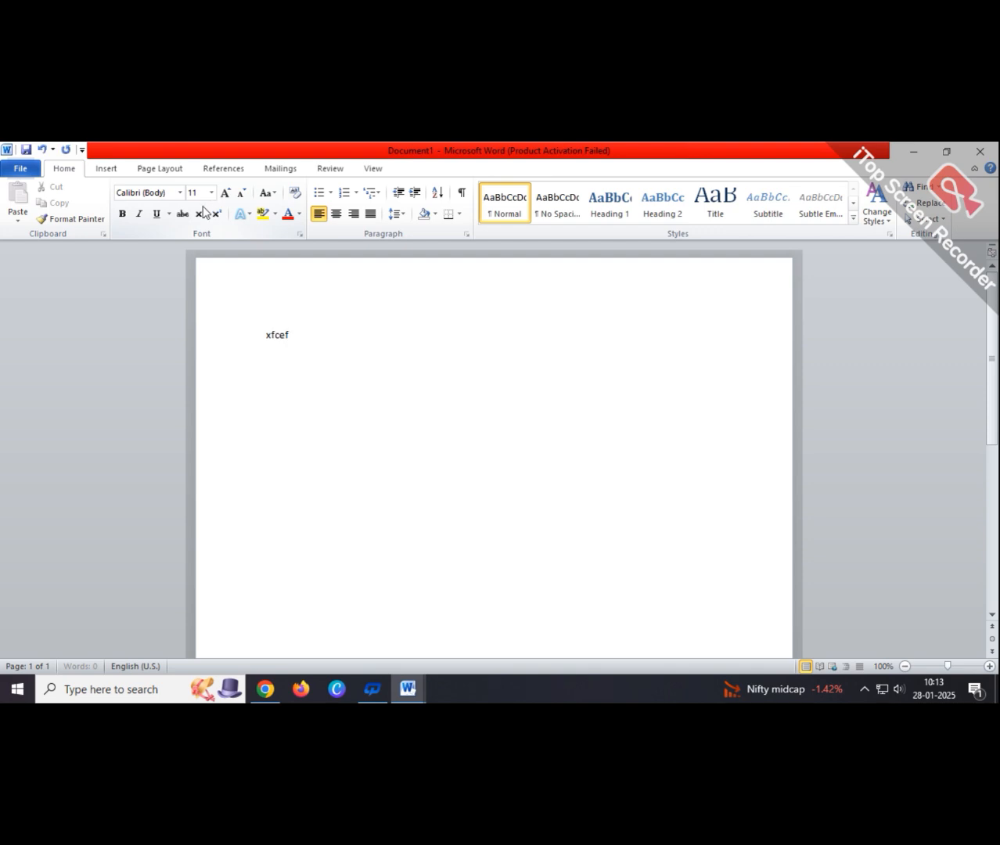
left_click(212, 192)
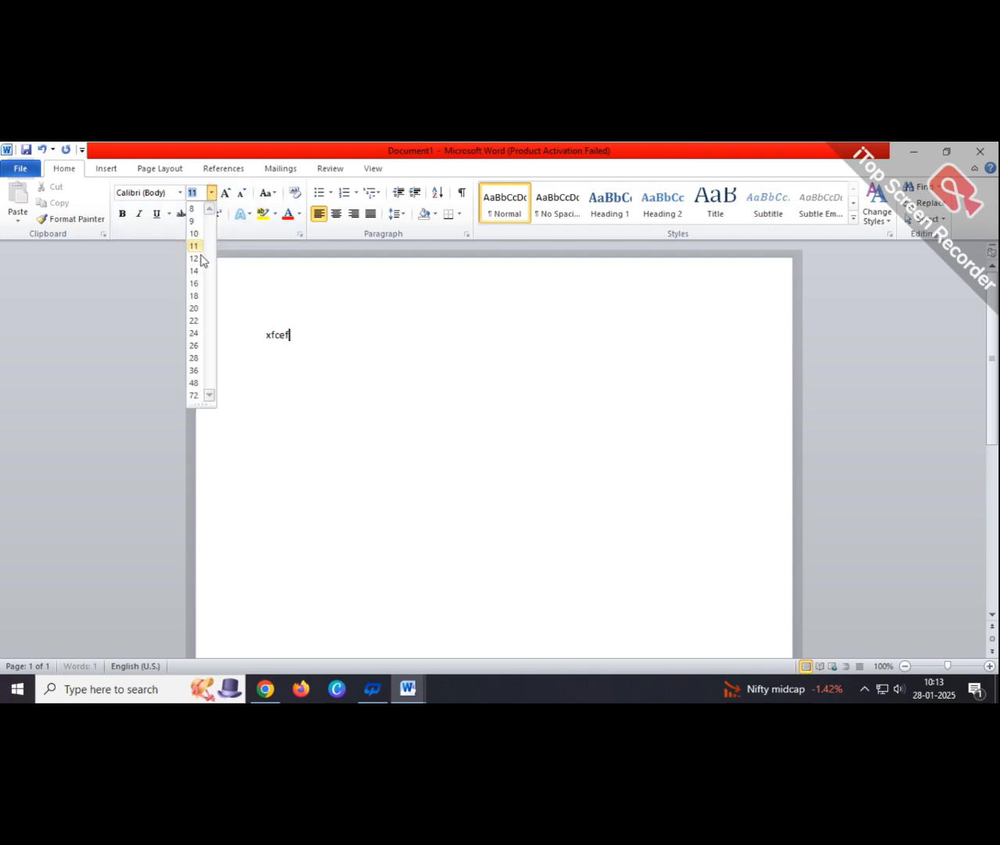
left_click(196, 310)
type("affefefe")
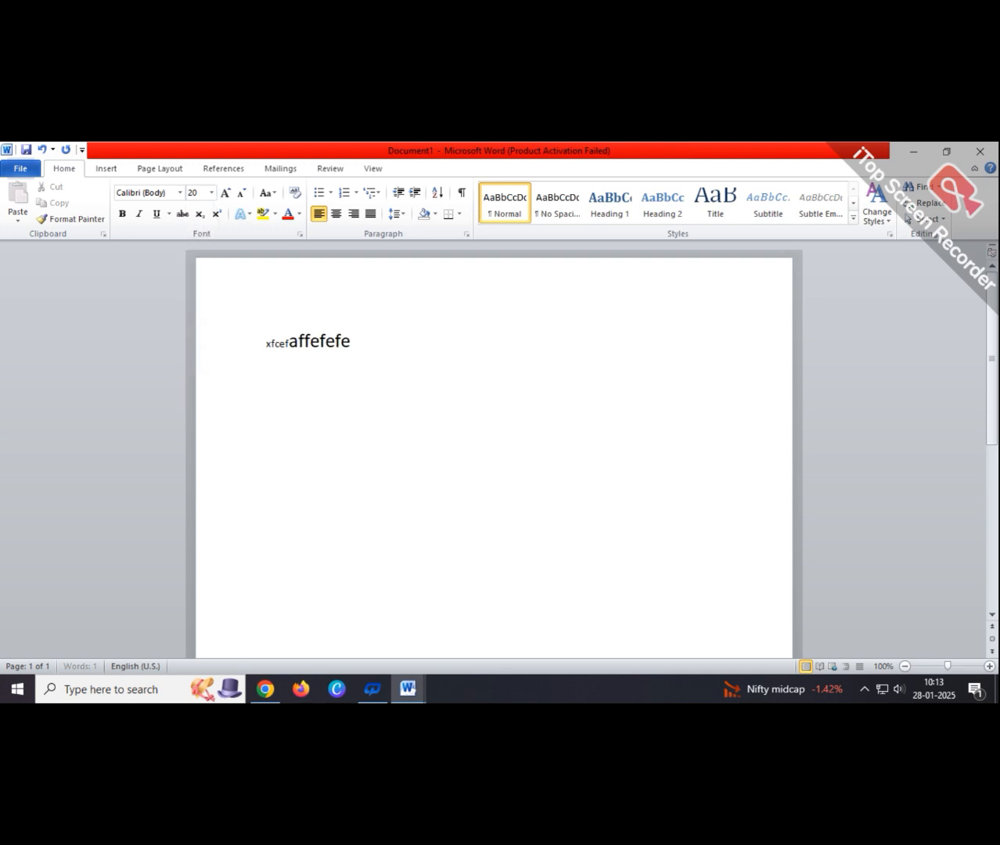
type("fefefeff")
key("BackSpace")
key("BackSpace")
key("BackSpace")
key("BackSpace")
key("BackSpace")
key("BackSpace")
key("BackSpace")
key("BackSpace")
key("BackSpace")
key("BackSpace")
key("BackSpace")
key("BackSpace")
key("BackSpace")
key("BackSpace")
- Clear the test text, leaving an empty document set to font size 20
right_click(325, 383)
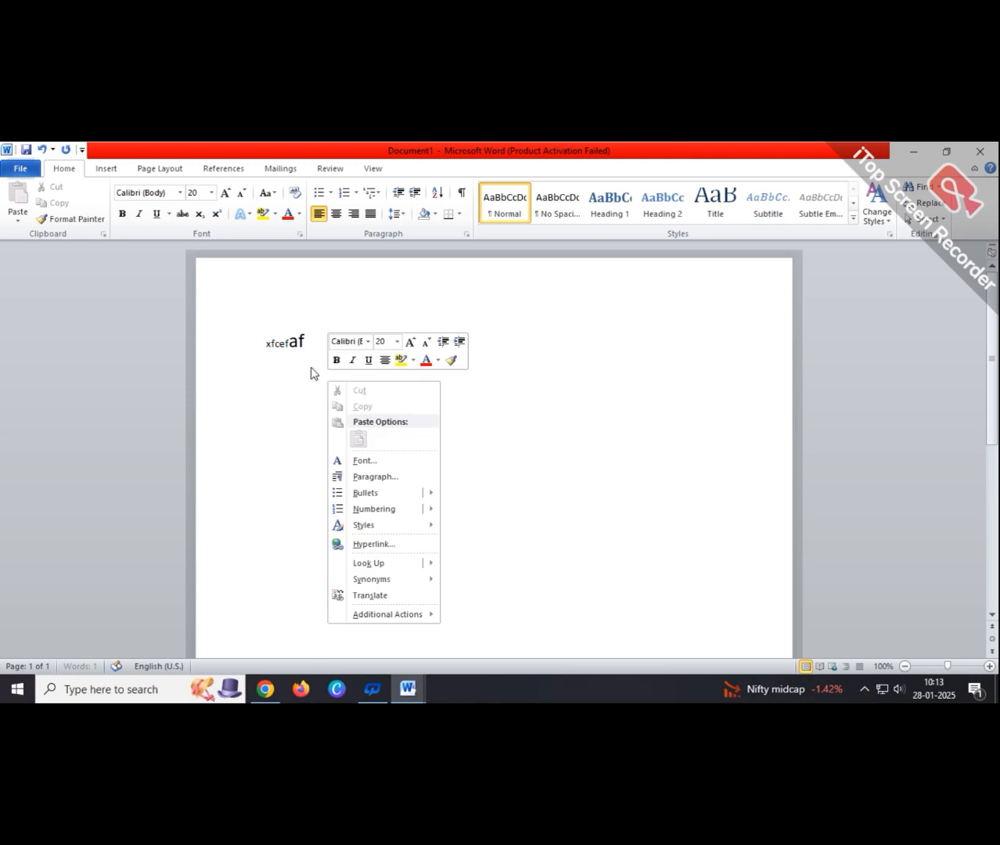
left_click(307, 345)
key("BackSpace")
key("BackSpace")
key("BackSpace")
key("BackSpace")
key("BackSpace")
key("BackSpace")
key("BackSpace")
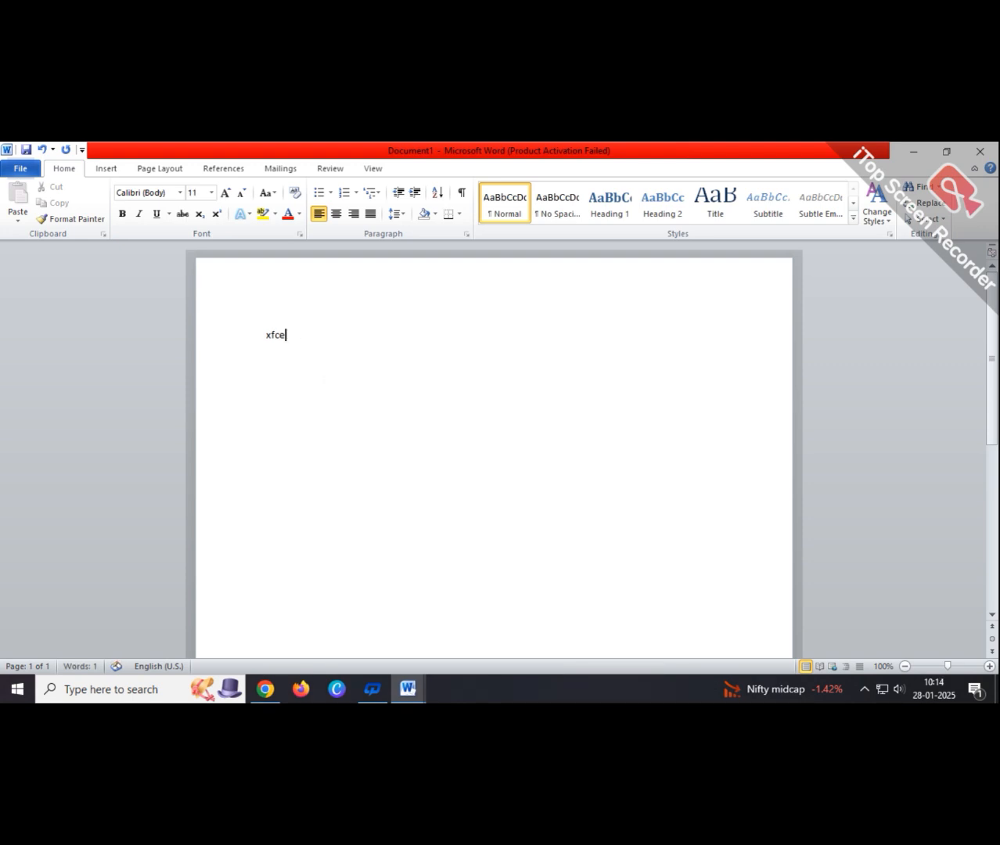
left_click(211, 193)
left_click(195, 308)
type("gt")
key("BackSpace")
key("BackSpace")
- Dismiss the second activation notice, close the duplicate Document1 window, and minimize Word
left_click(913, 155)
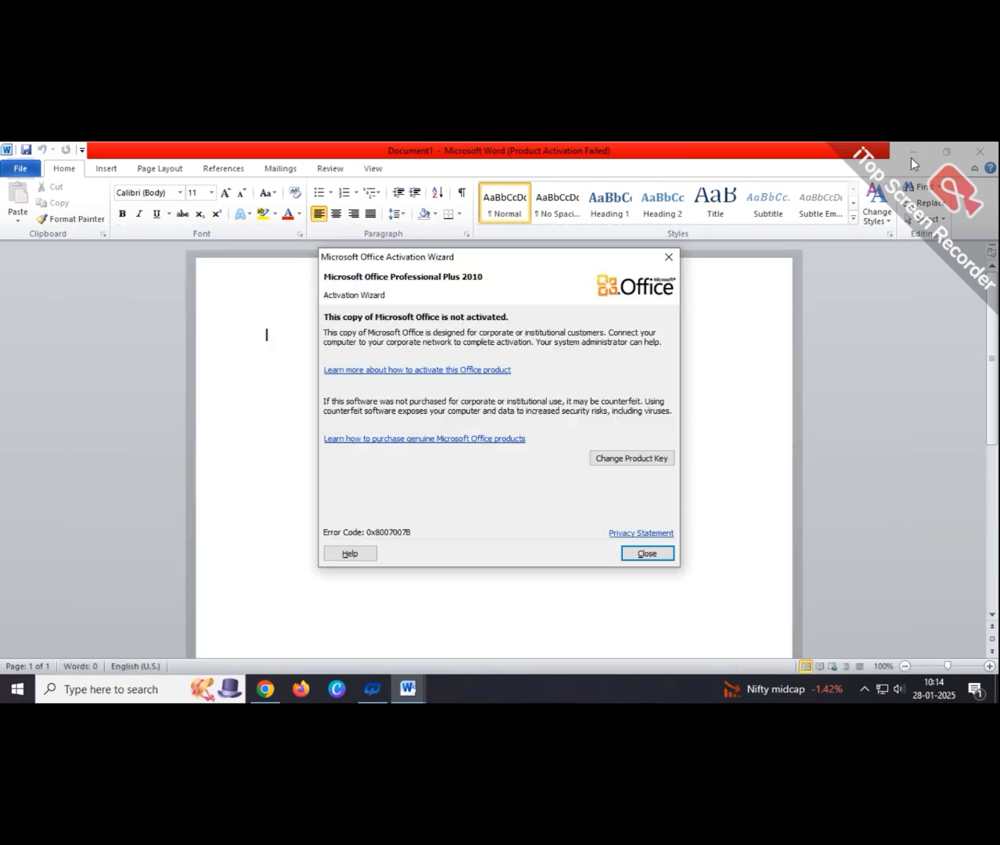
left_click(655, 554)
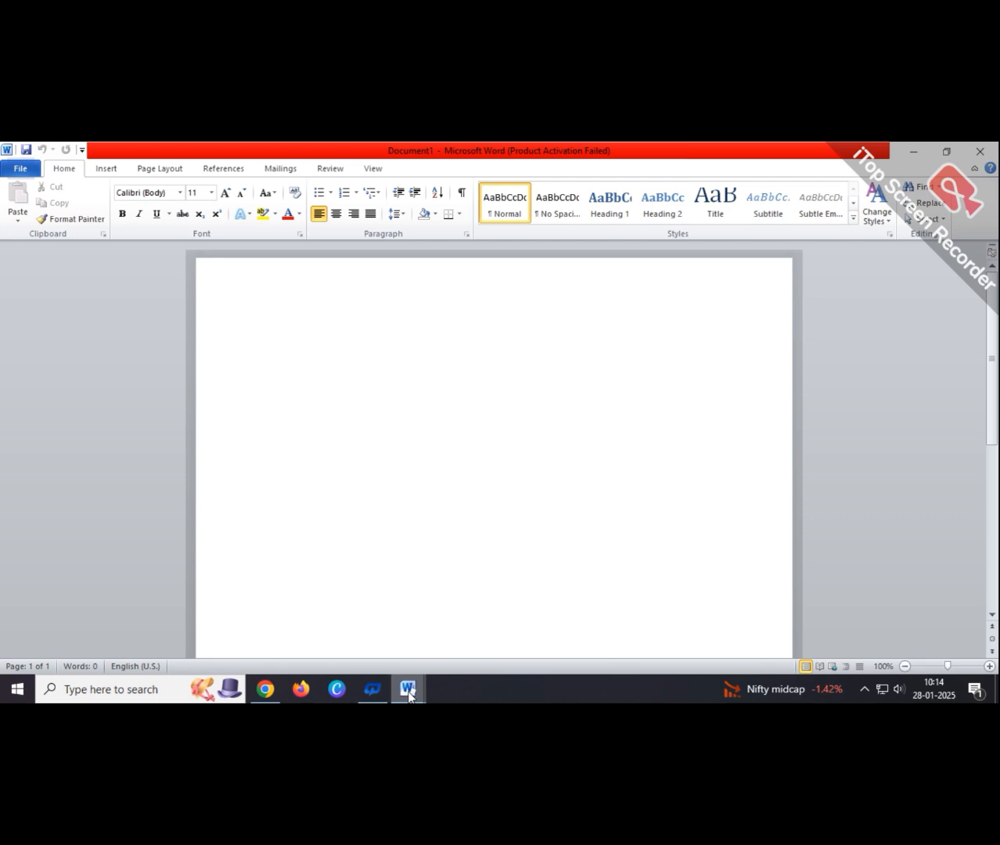
mouse_move(408, 693)
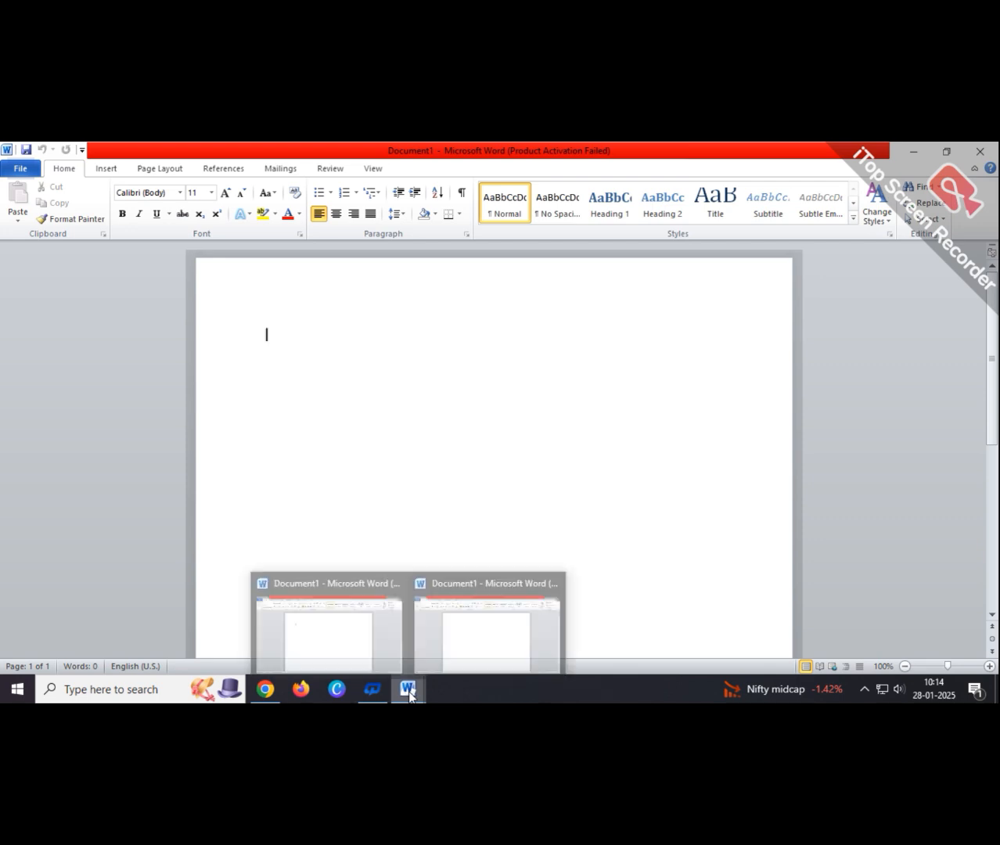
left_click(462, 639)
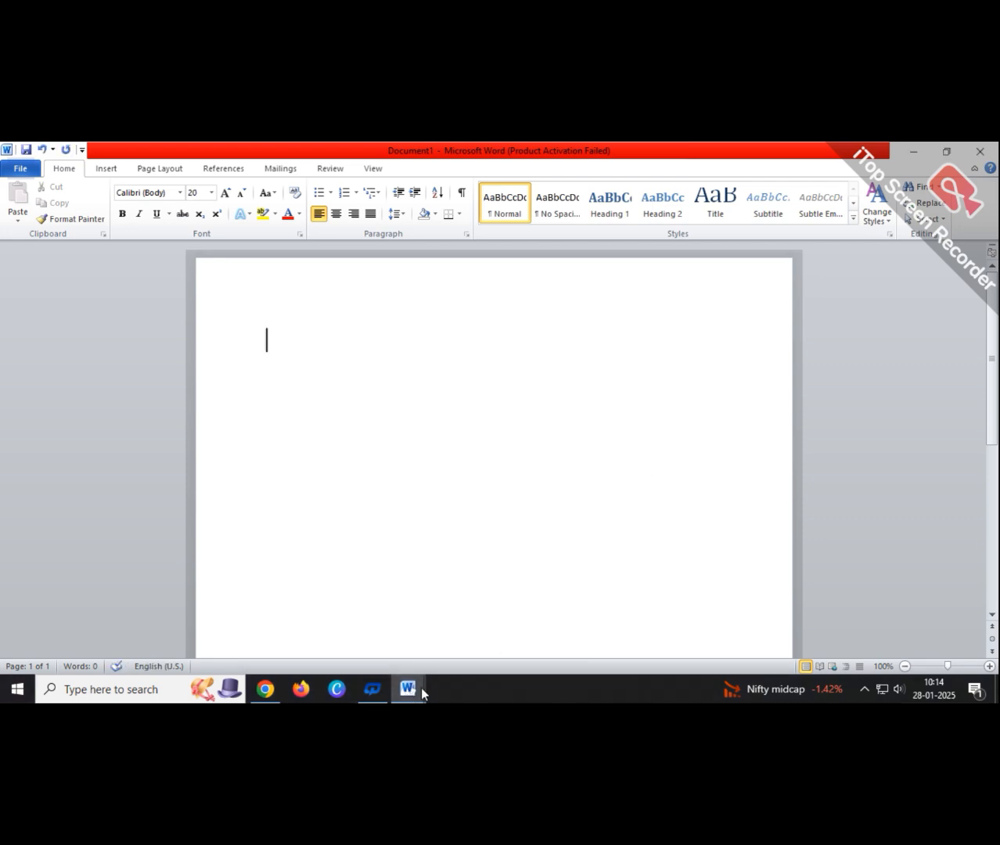
mouse_move(415, 694)
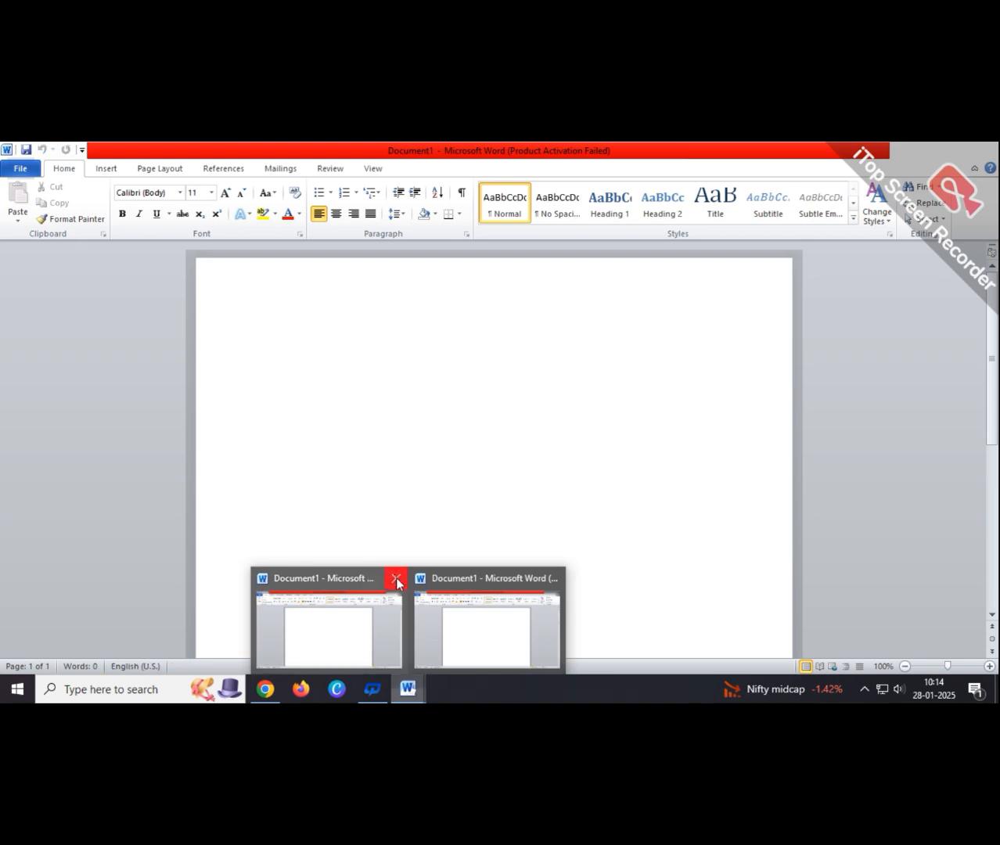
left_click(396, 579)
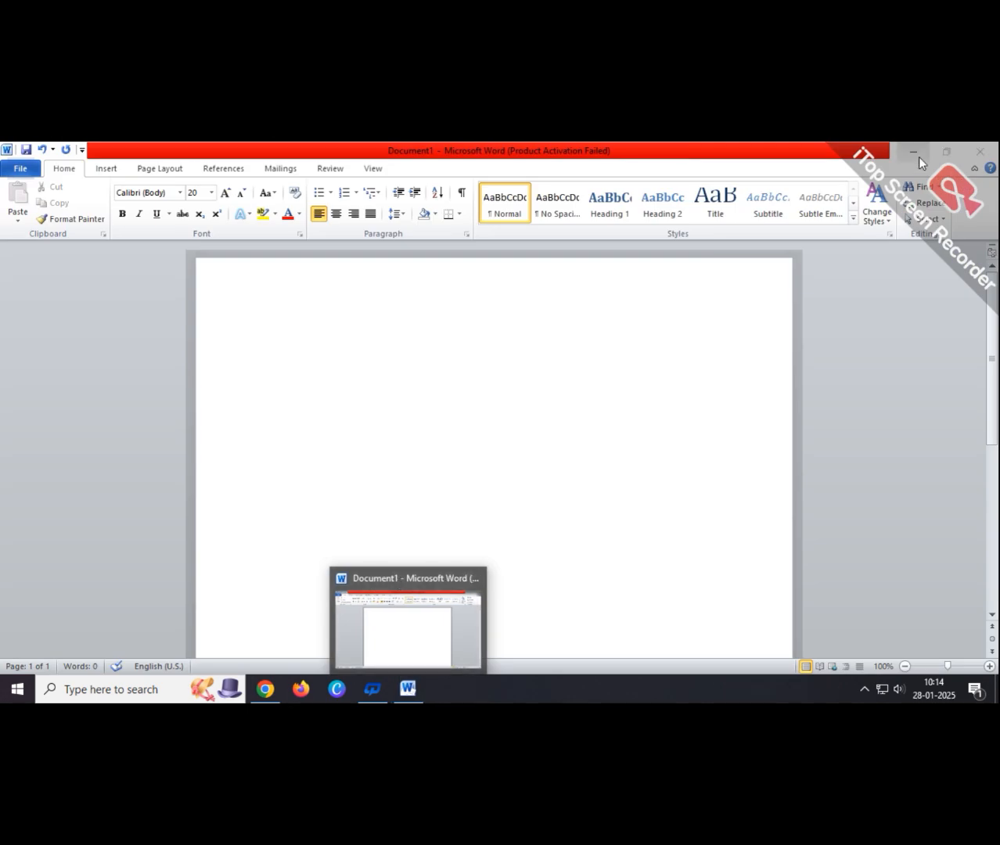
left_click(913, 154)
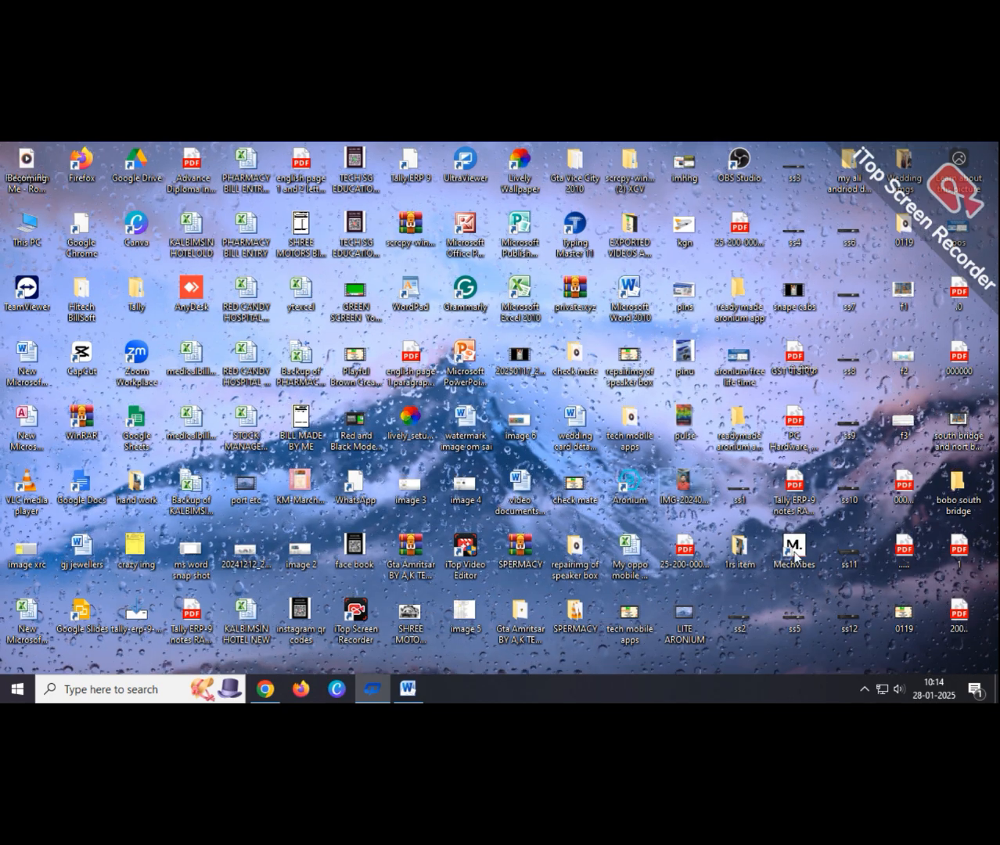
- Start Mechvibes with CherryMX Blue - ABS keycaps at volume 100, then close its window
double_click(793, 552)
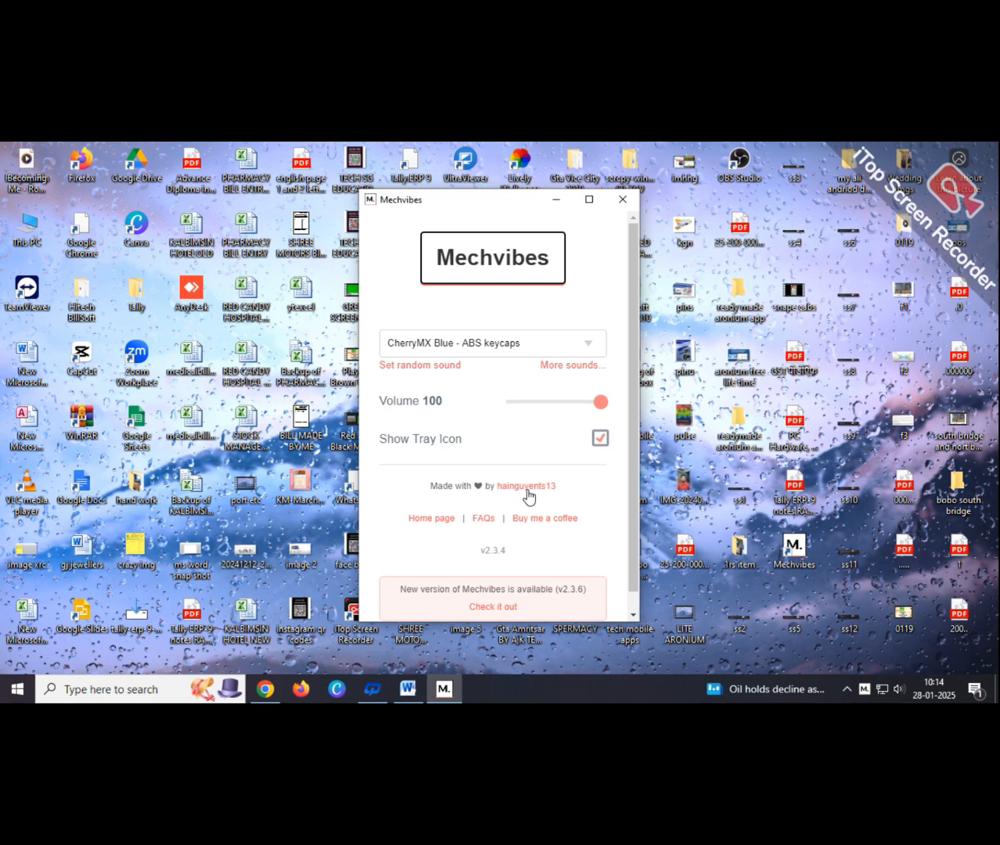
scroll(535, 502, "down", 1)
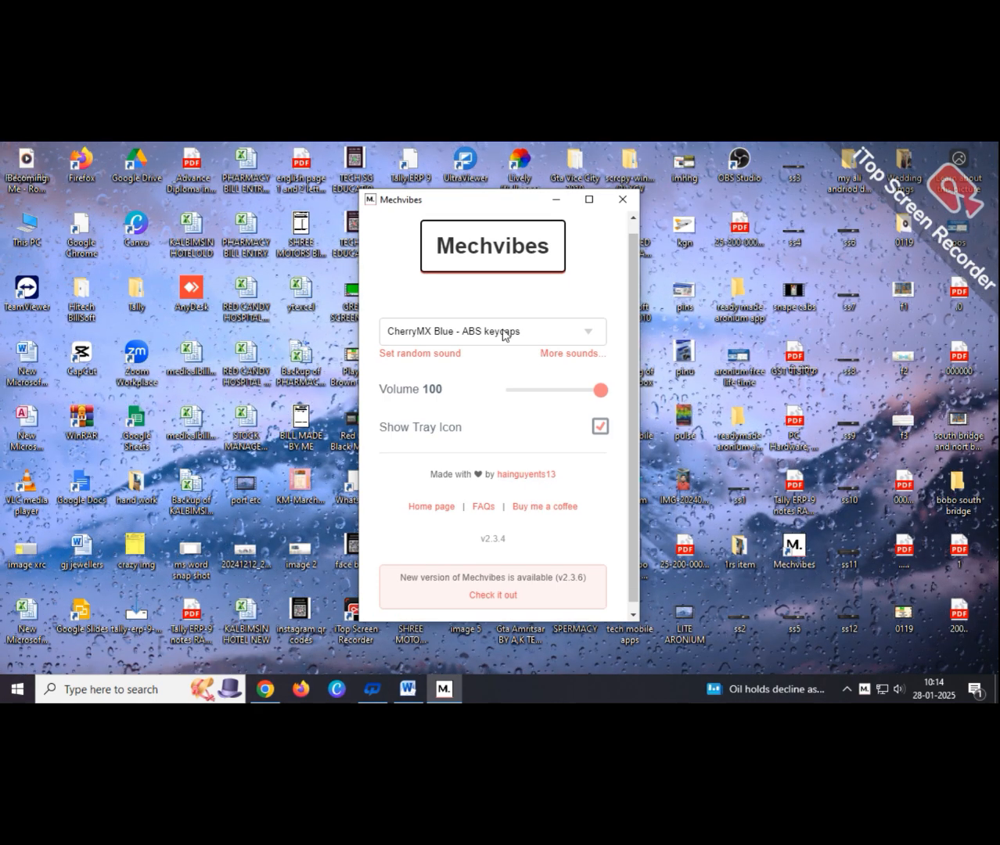
scroll(504, 335, "down", 1)
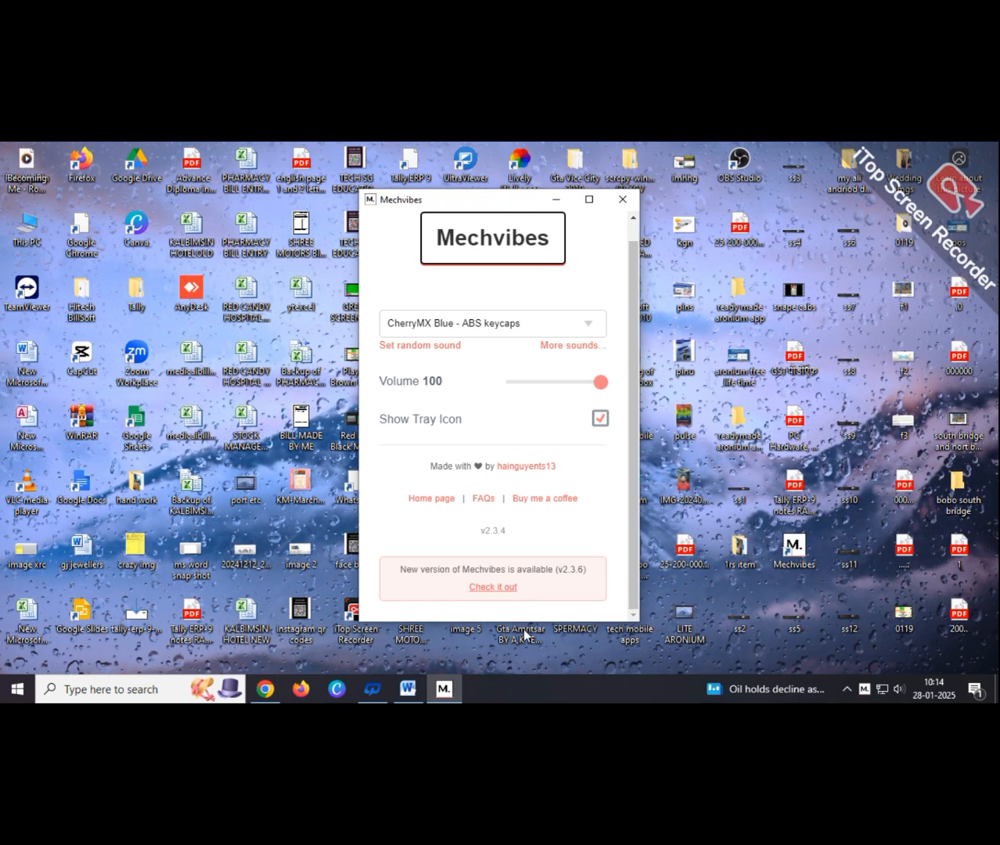
left_click(621, 201)
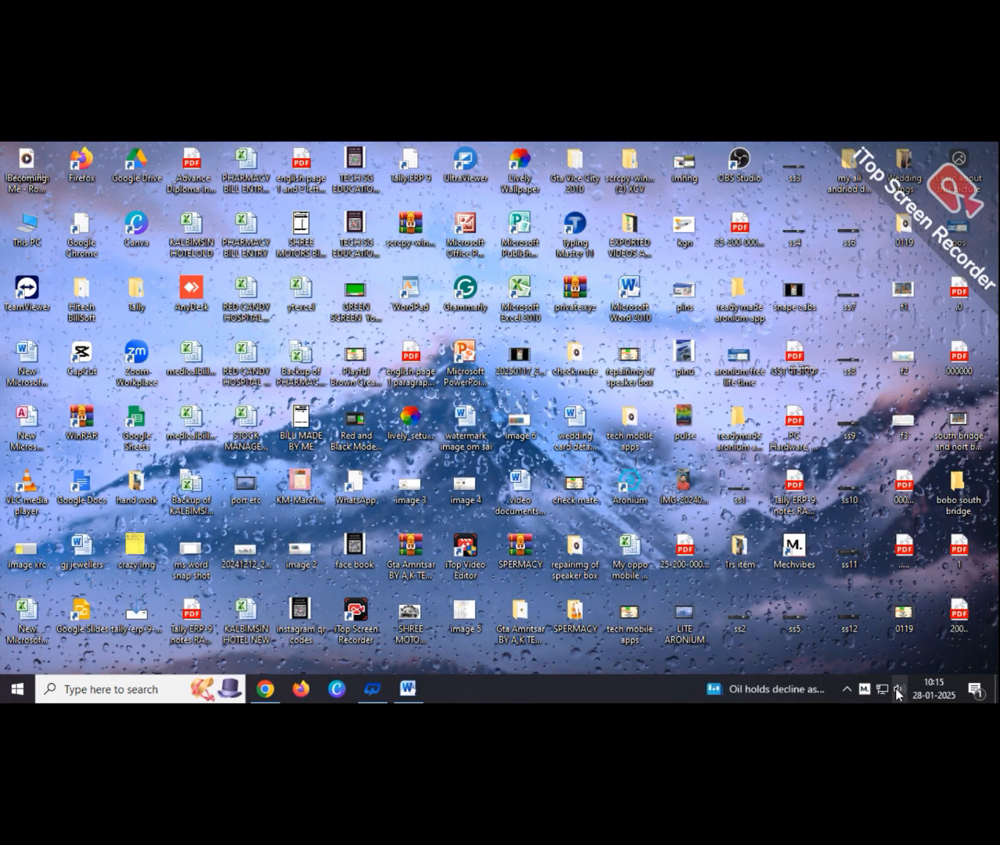
- Raise the speaker volume from 7 to 33 and restore the Word document
left_click(897, 691)
scroll(886, 663, "up", 4)
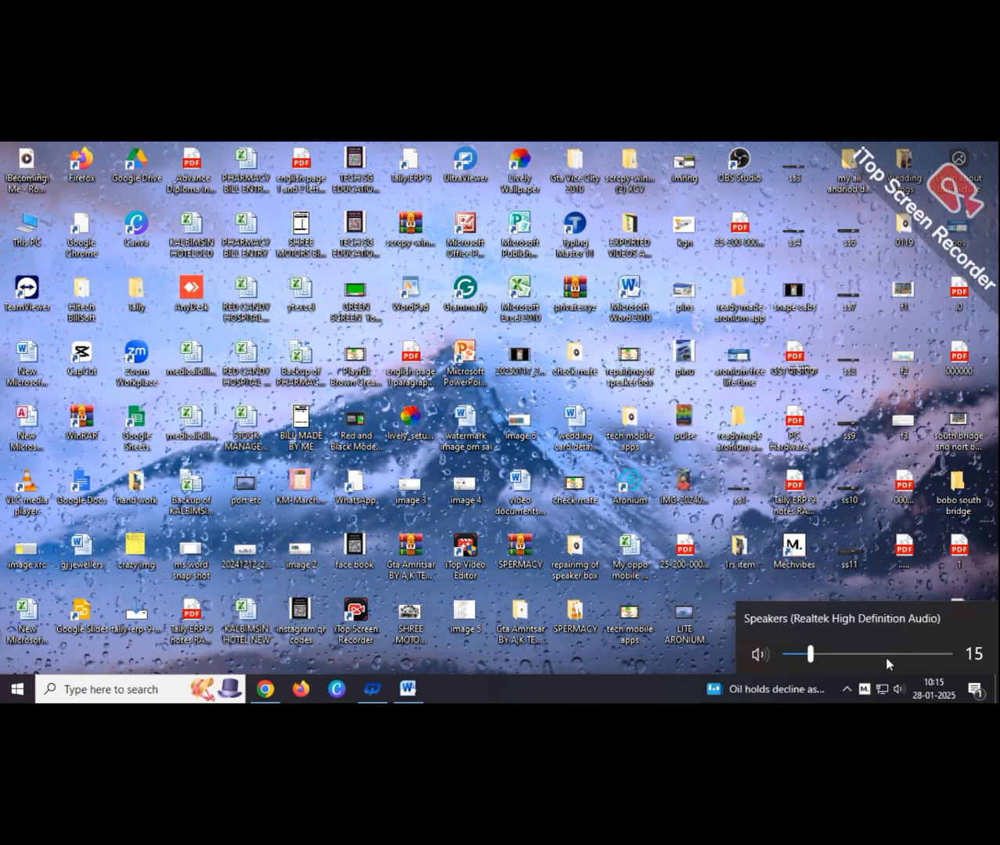
scroll(882, 661, "up", 2)
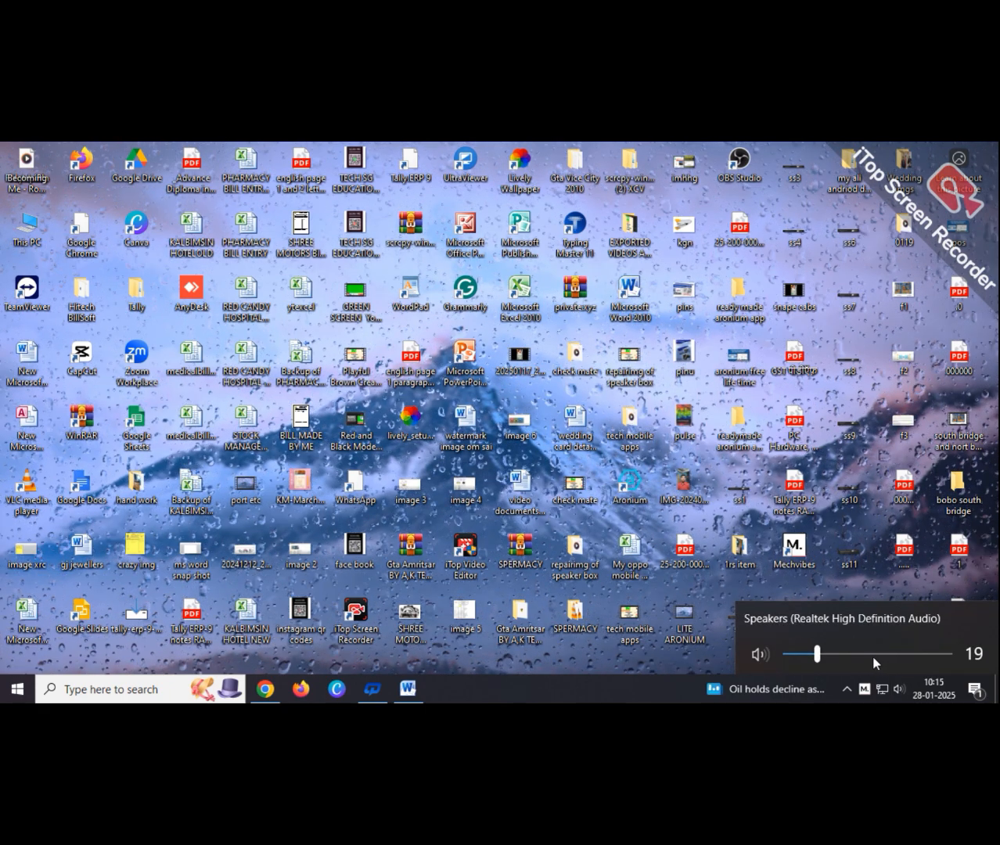
scroll(870, 656, "up", 7)
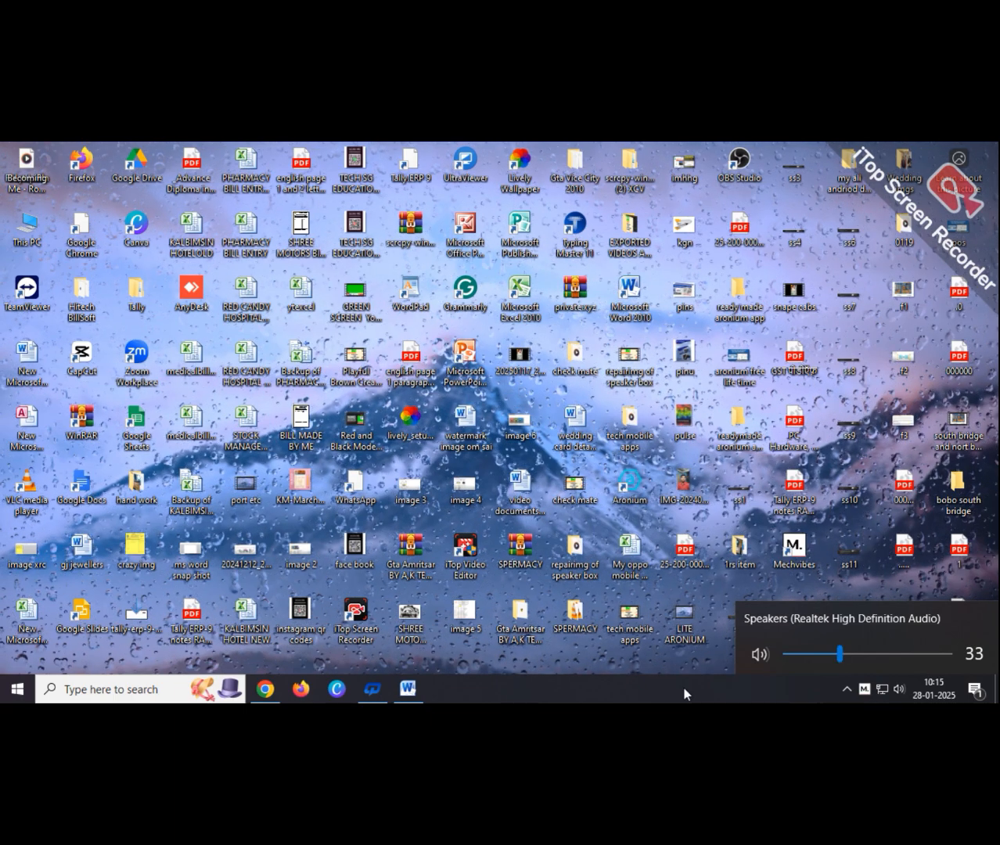
left_click(609, 698)
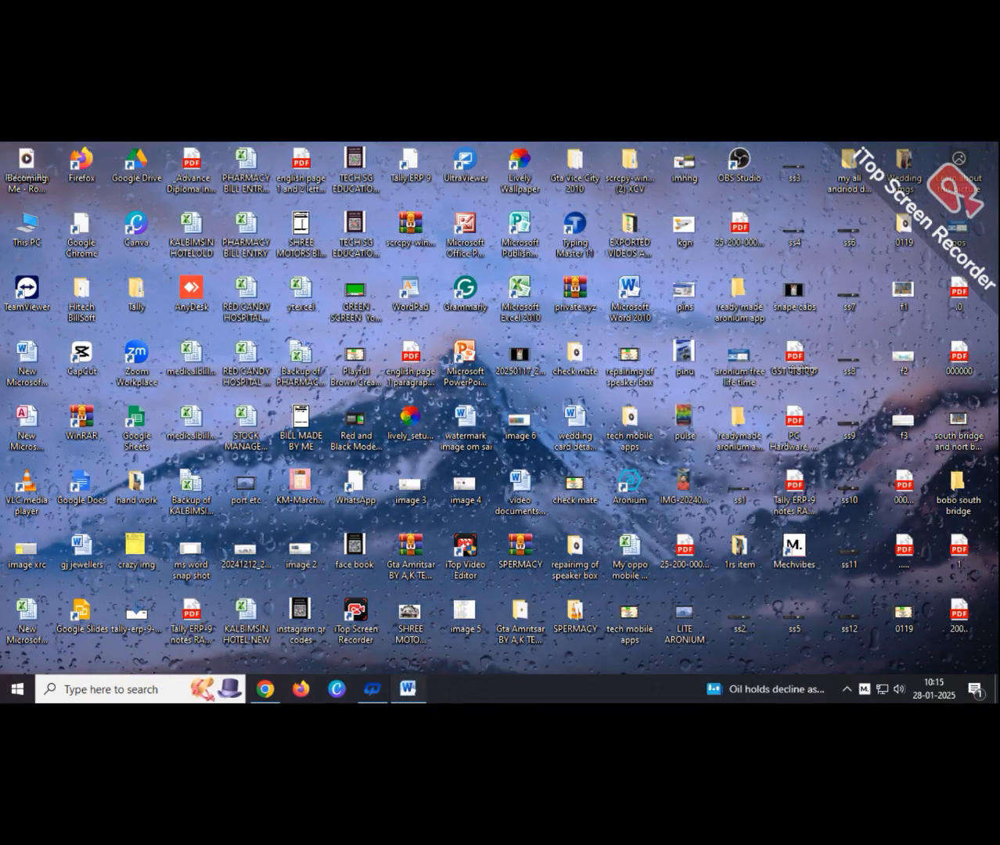
left_click(408, 689)
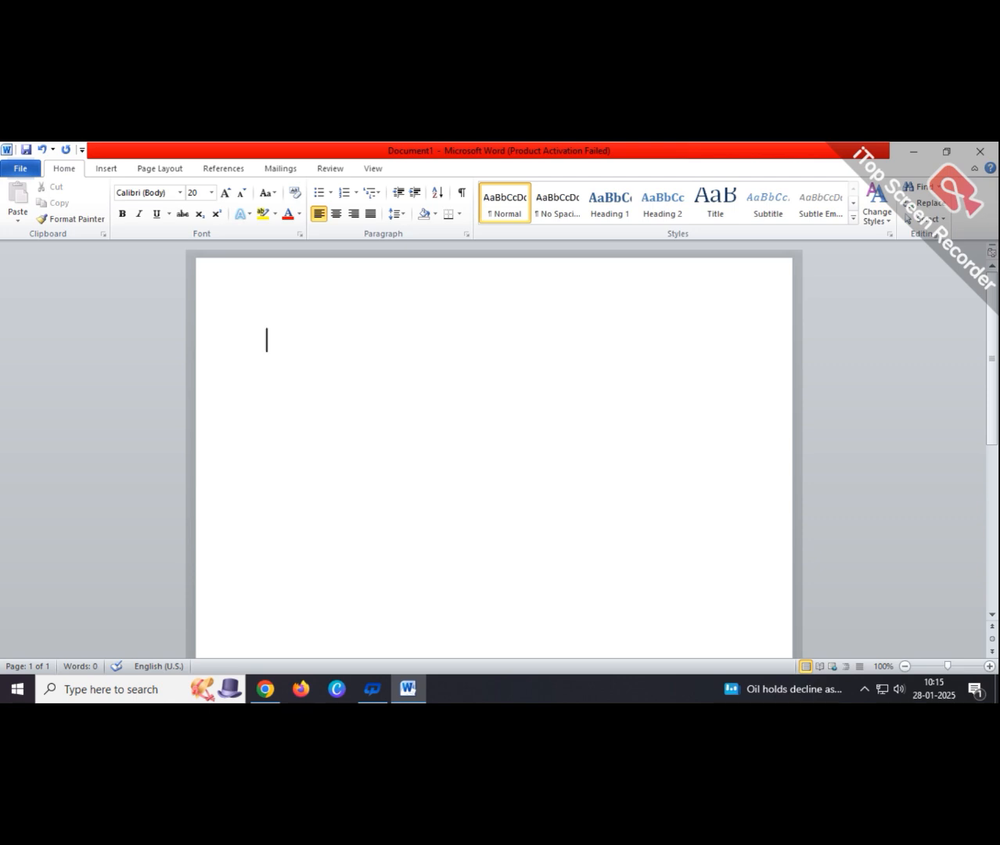
- Type the address lines 'To', 'The Branch Manager' and 'Bank Of Baroda'
type("To")
key("Return")
type("TH")
key("BackSpace")
type("he b")
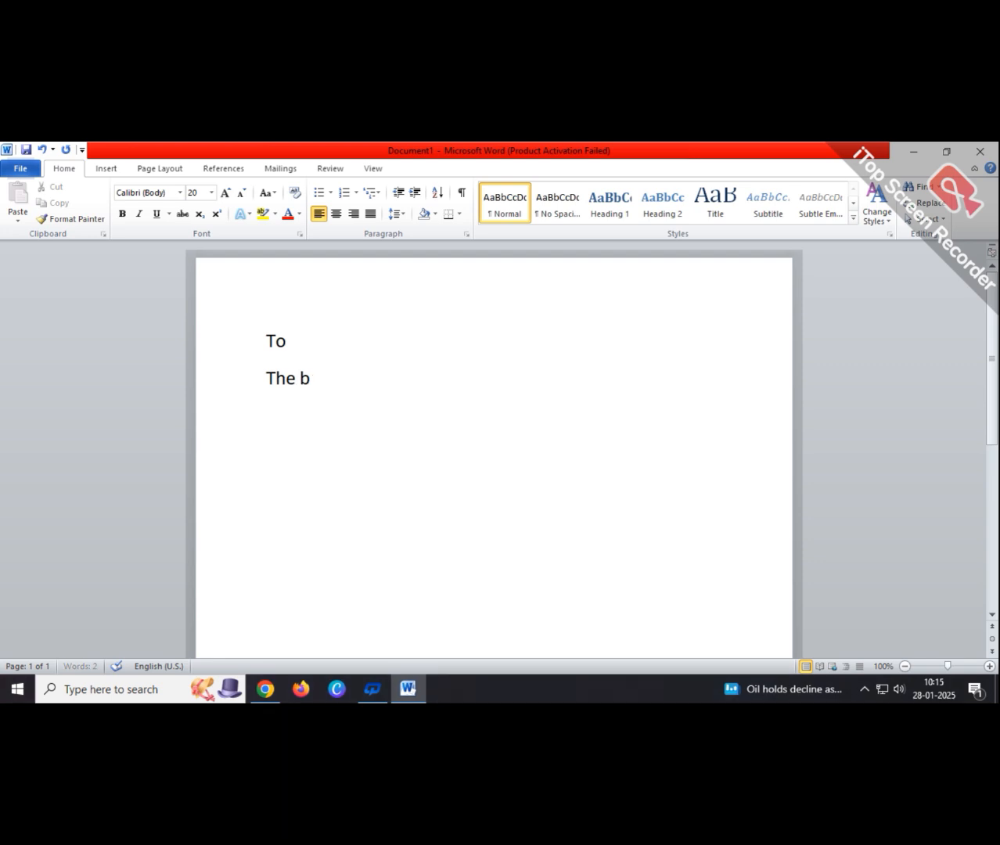
type("e")
key("BackSpace")
key("BackSpace")
type("Branch")
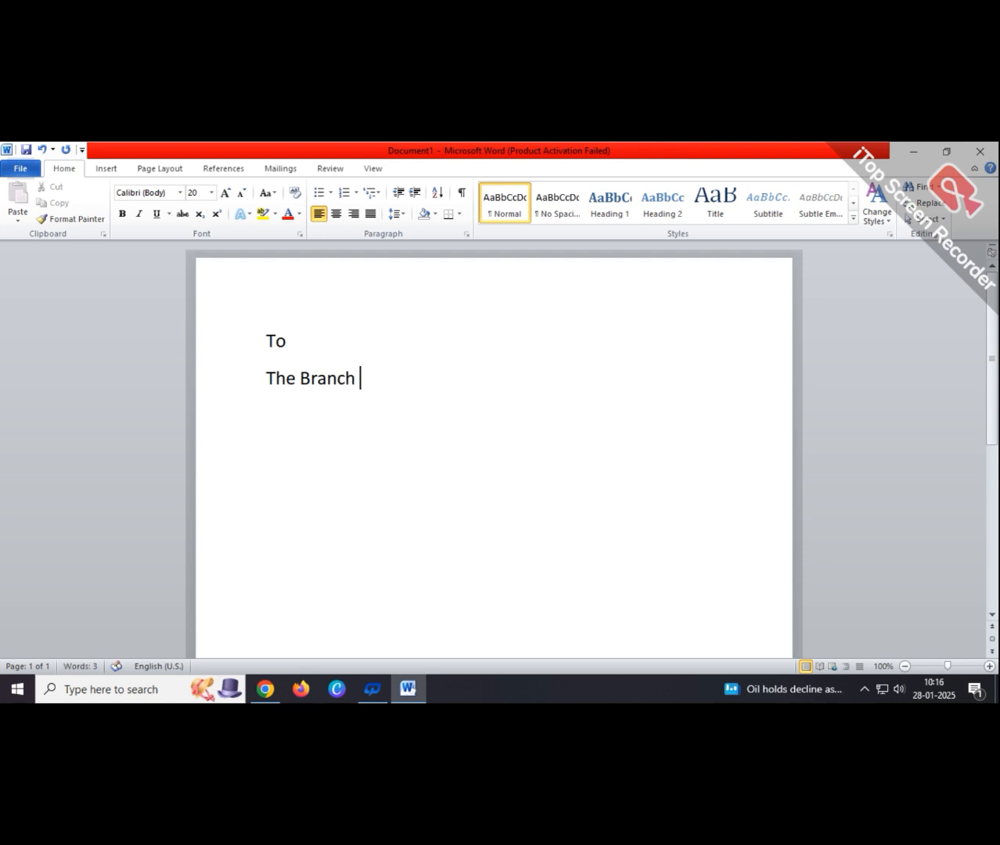
type(" Manager")
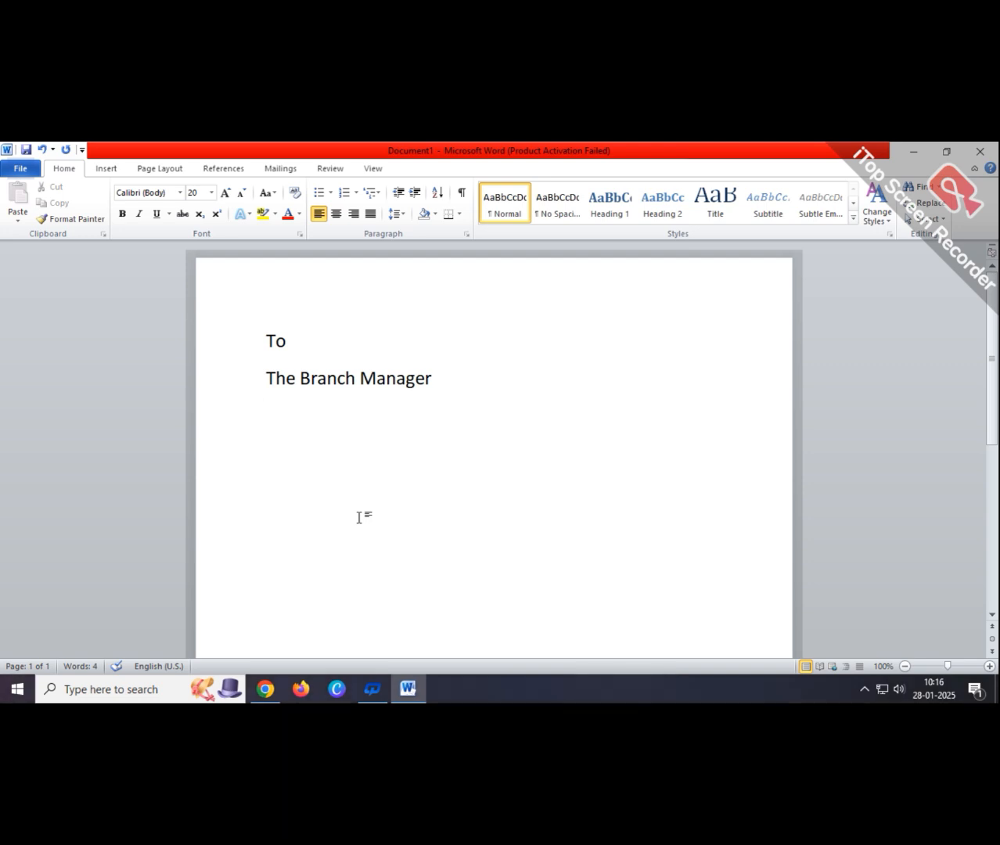
type("Ban")
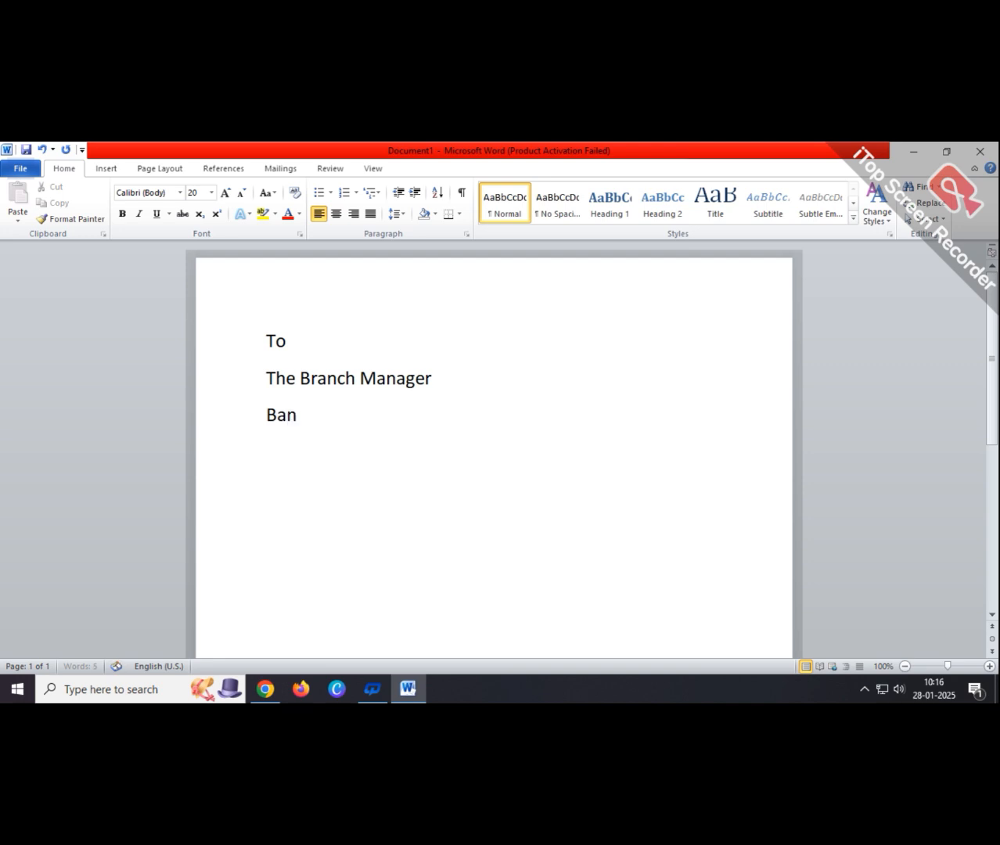
type("k Of Baroda")
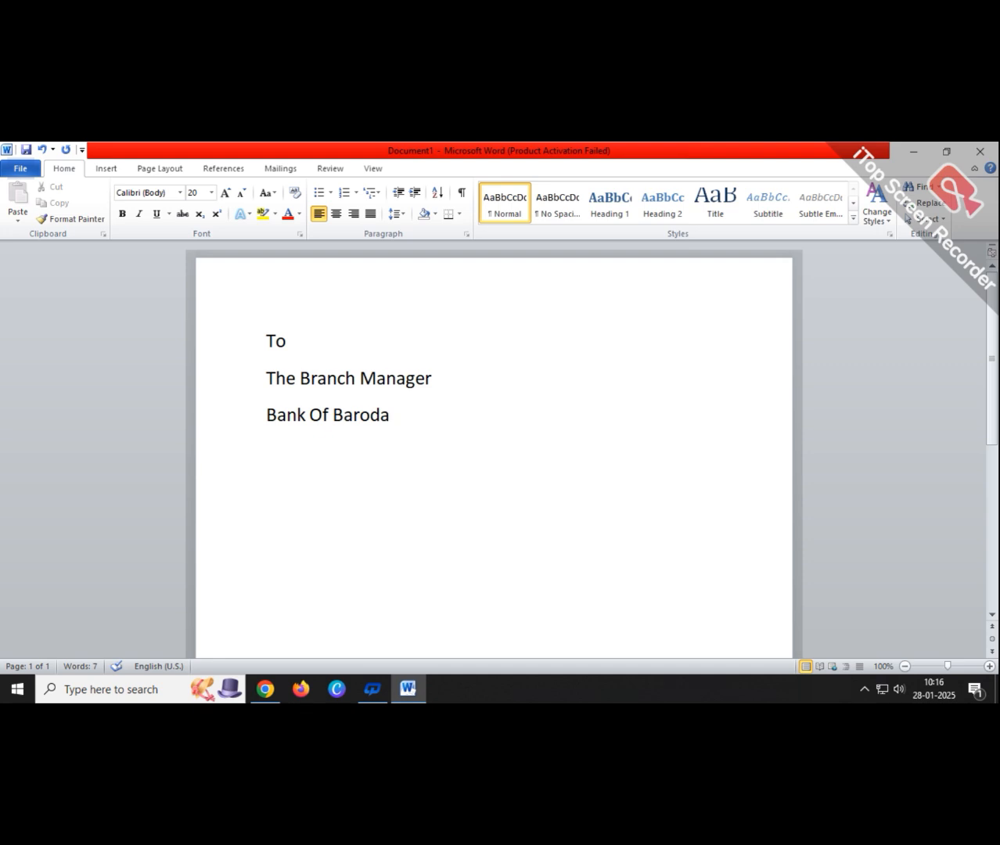
key("Return")
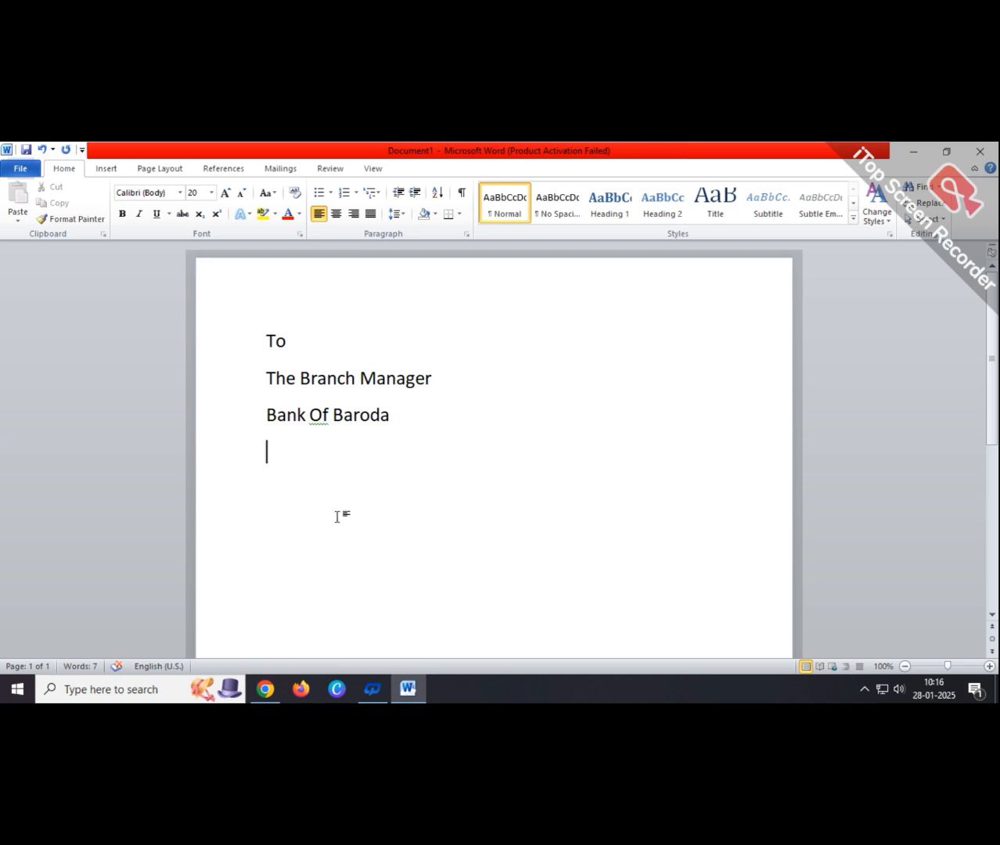
- Accept the spelling suggestion so the line reads 'Bank of Baroda'
right_click(314, 414)
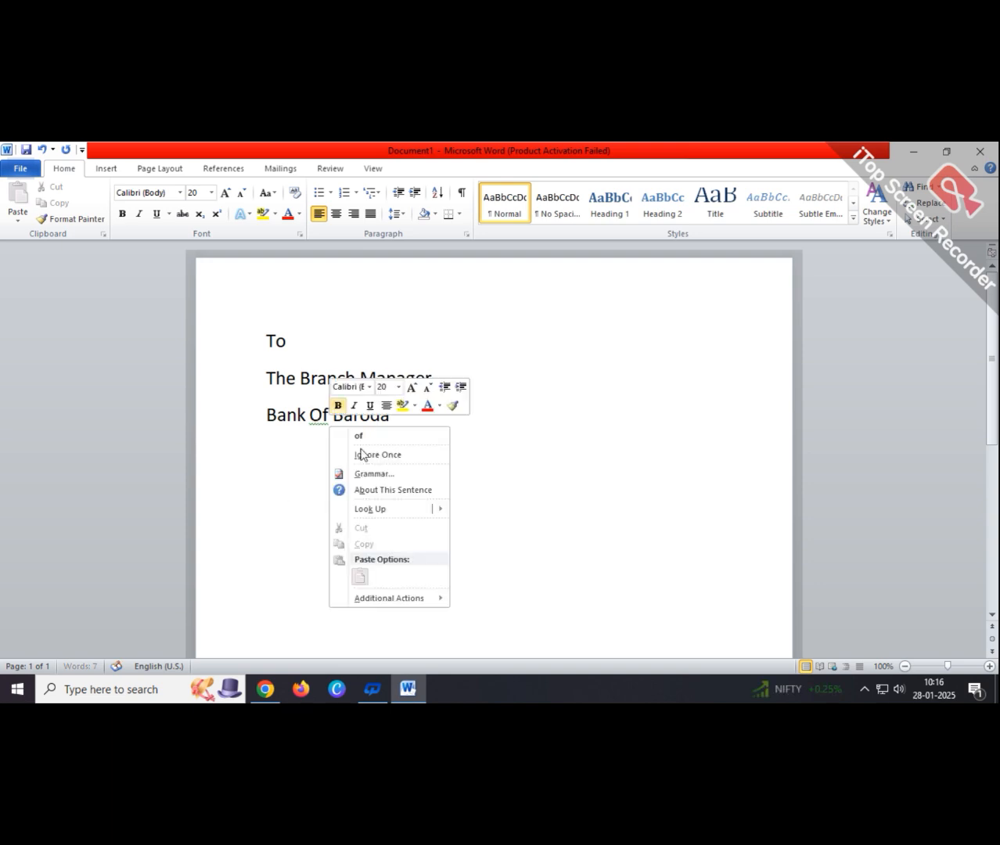
left_click(370, 436)
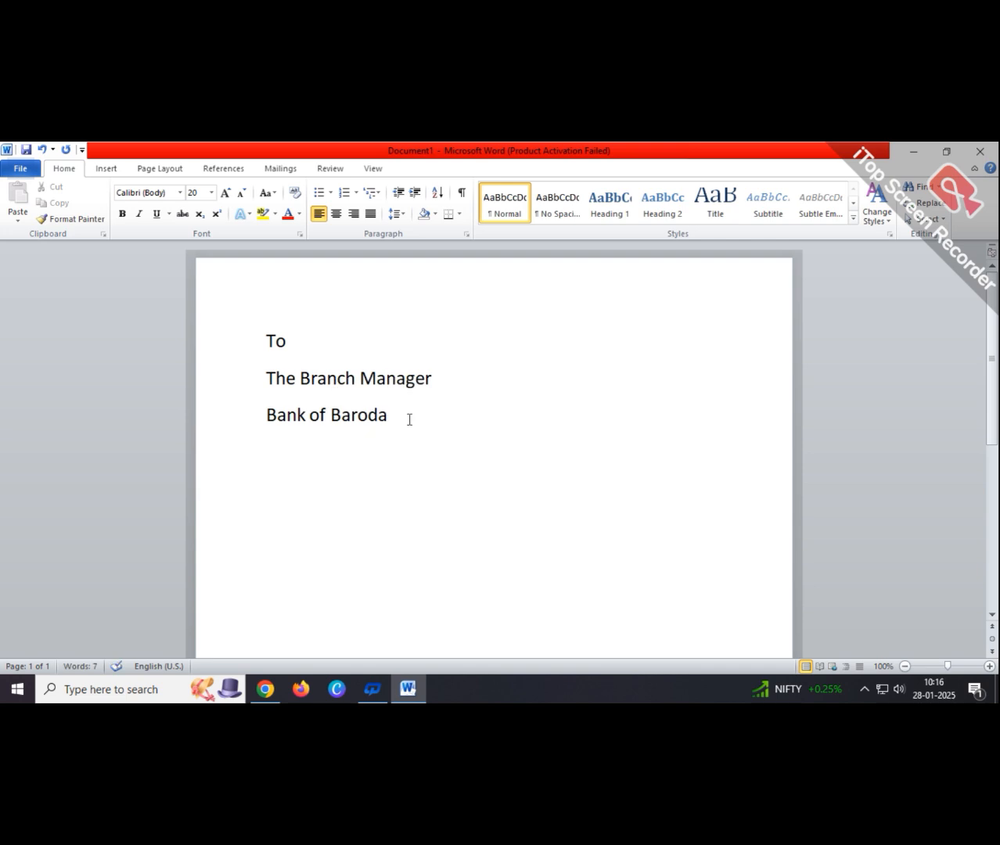
left_click(408, 419)
- Add a trimmed underline line with 'salkia' before it and 'branch' after it
key("Return")
type("---")
type("_____")
type("____")
type("_______")
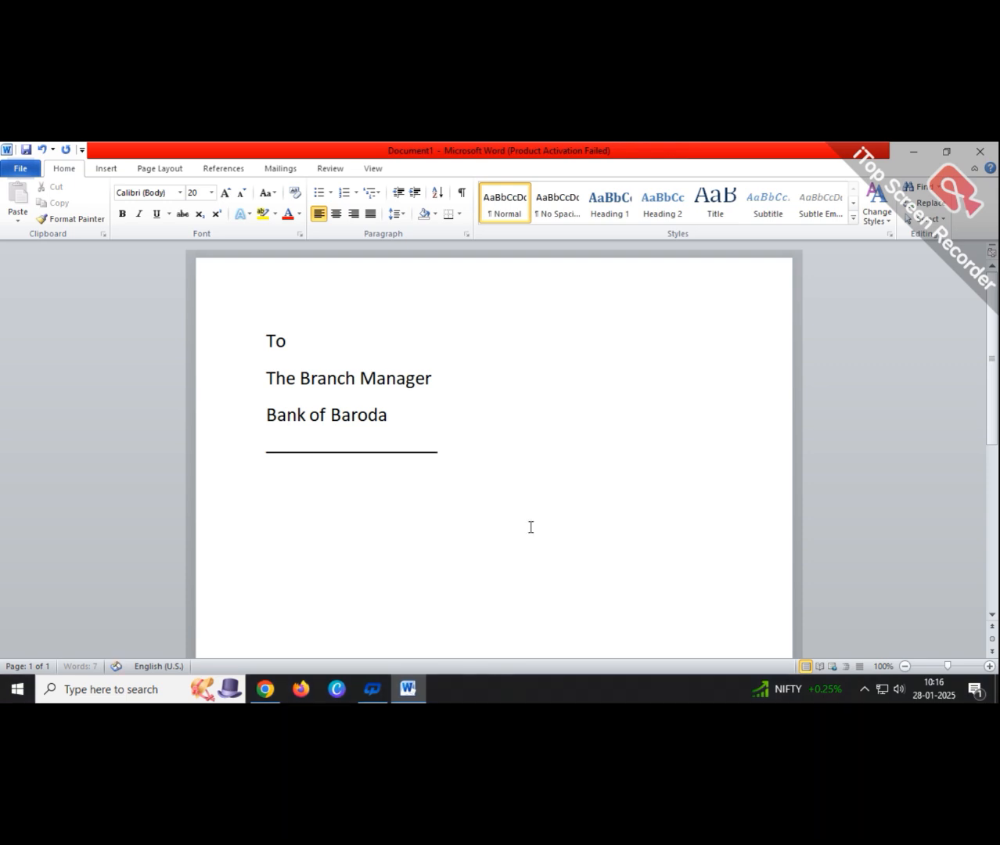
type("________________")
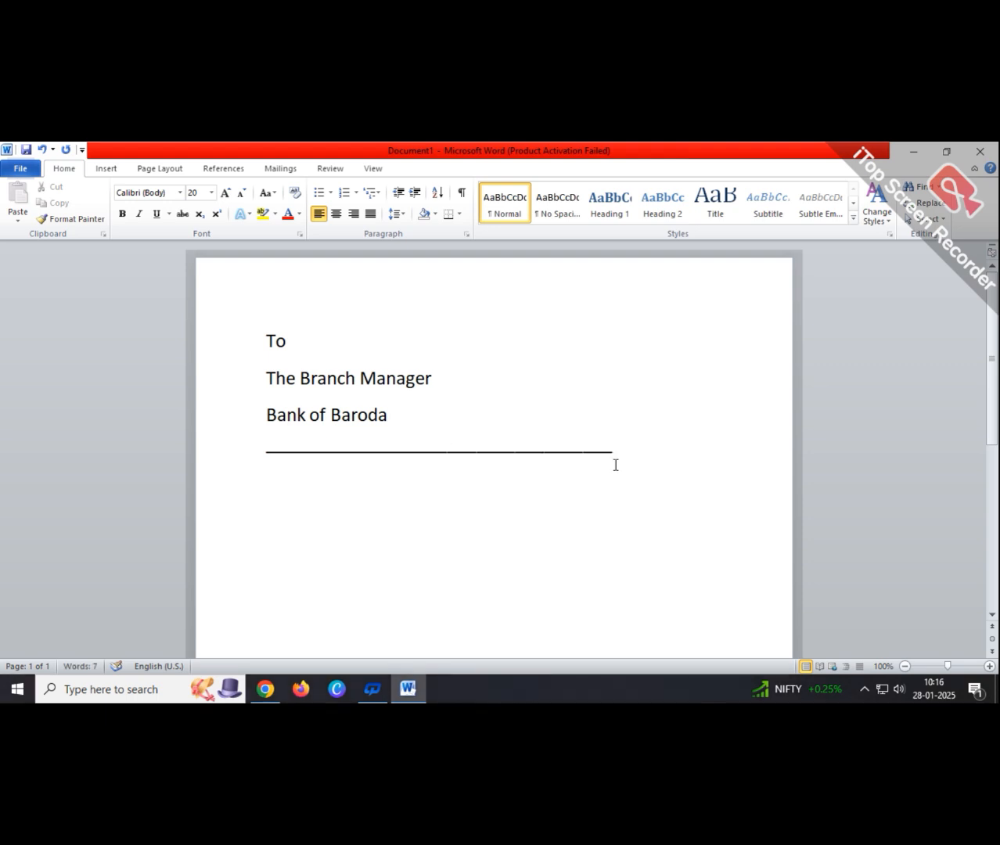
left_click_drag(616, 454, 432, 462)
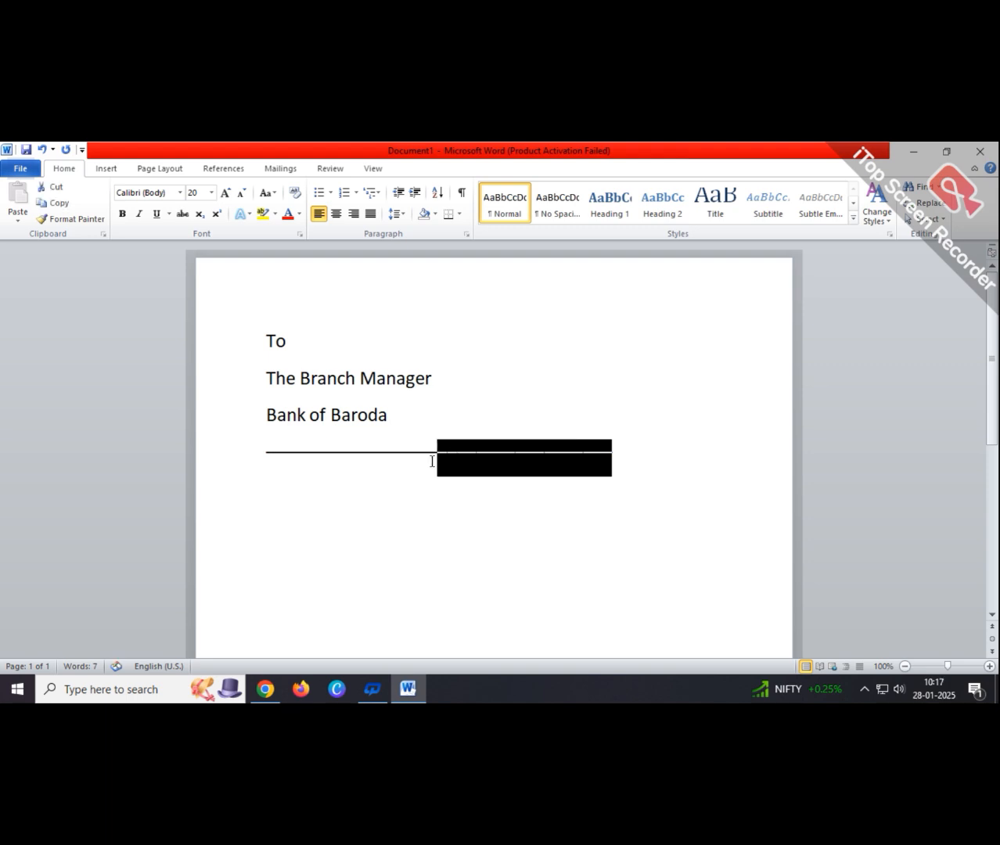
key("BackSpace")
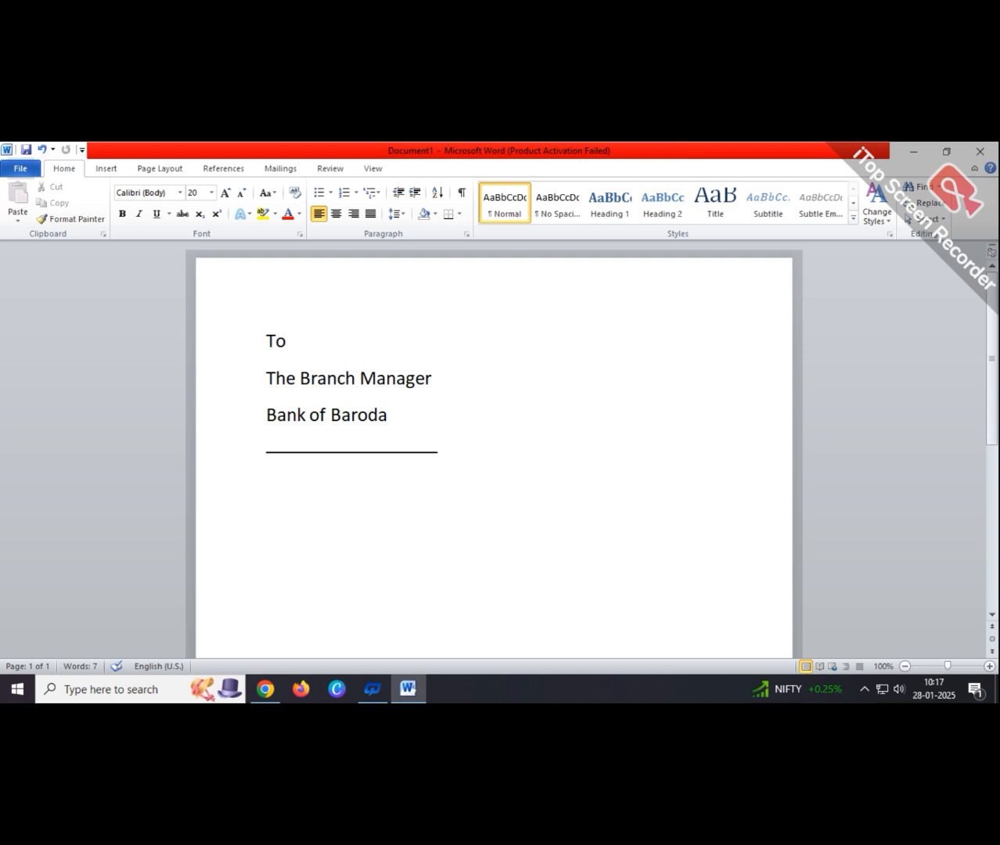
type("branch")
left_click(275, 451)
type("salk")
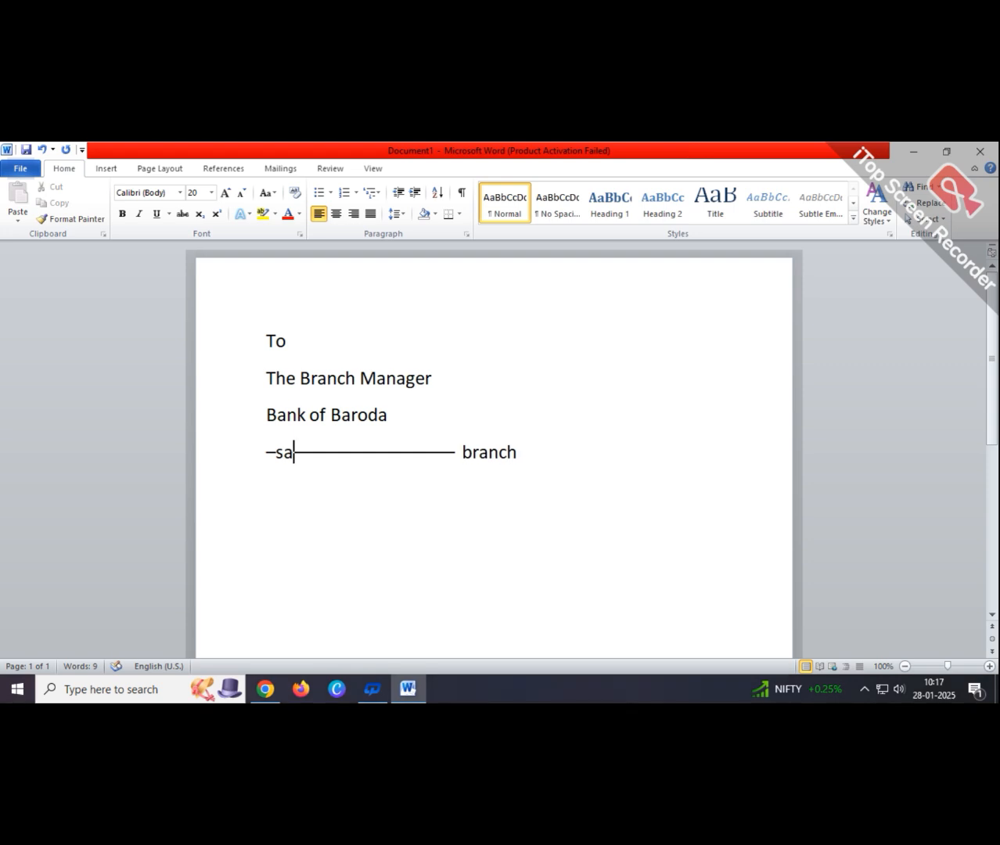
type("ia")
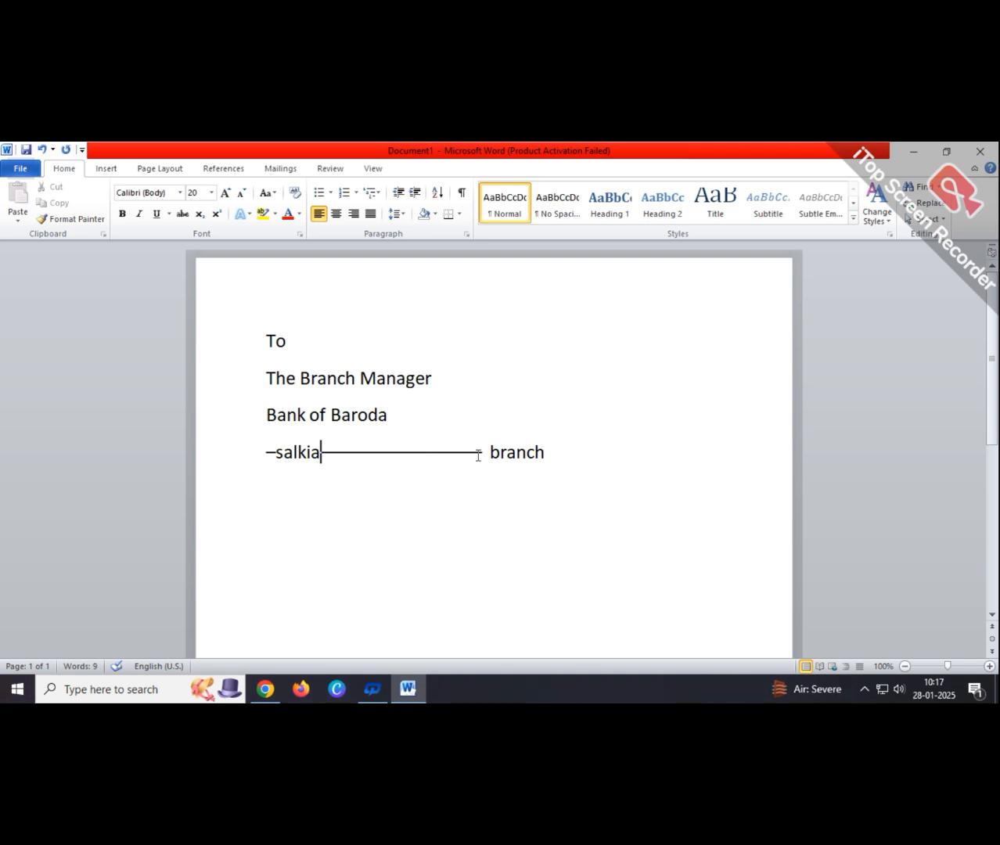
- Shorten the dash line between 'salkia' and 'branch'
left_click_drag(482, 455, 436, 455)
left_click(432, 458)
key("Delete")
key("Delete")
key("Delete")
key("Delete")
key("Delete")
key("Delete")
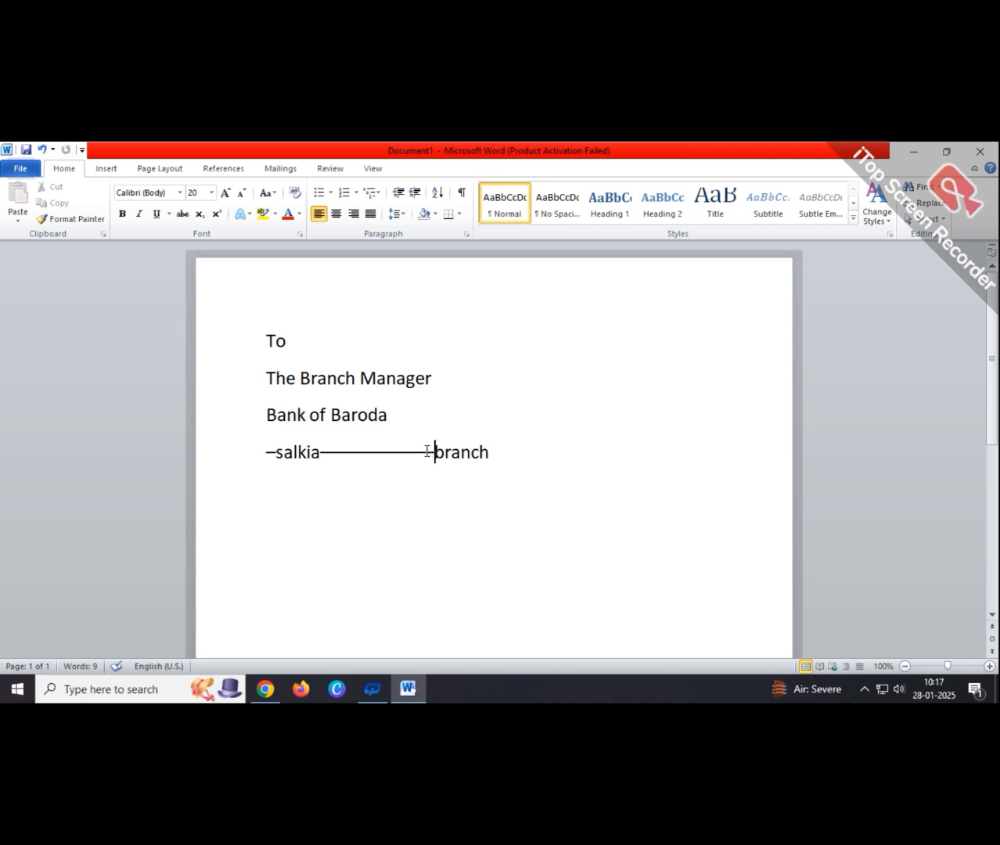
left_click_drag(427, 450, 417, 454)
left_click(504, 490)
key("BackSpace")
left_click_drag(409, 454, 397, 454)
key("Delete")
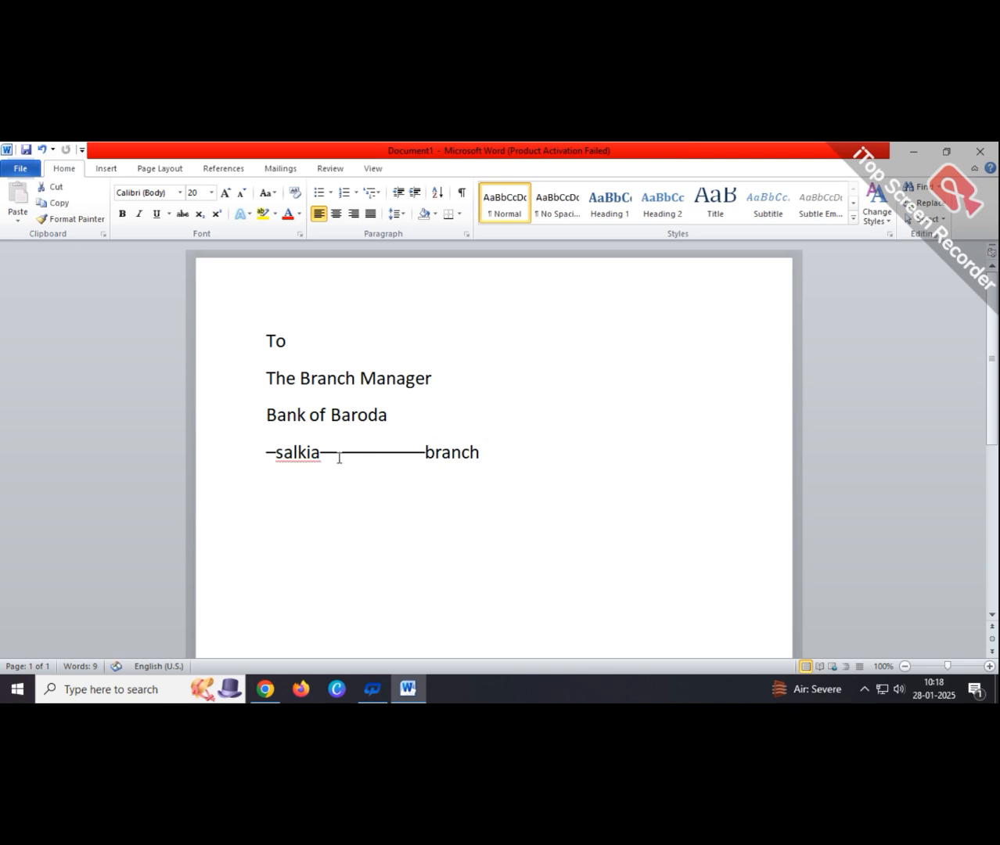
- Mark 'salkia' as Ignore All so it is no longer flagged as misspelled
left_click(297, 453)
right_click(298, 453)
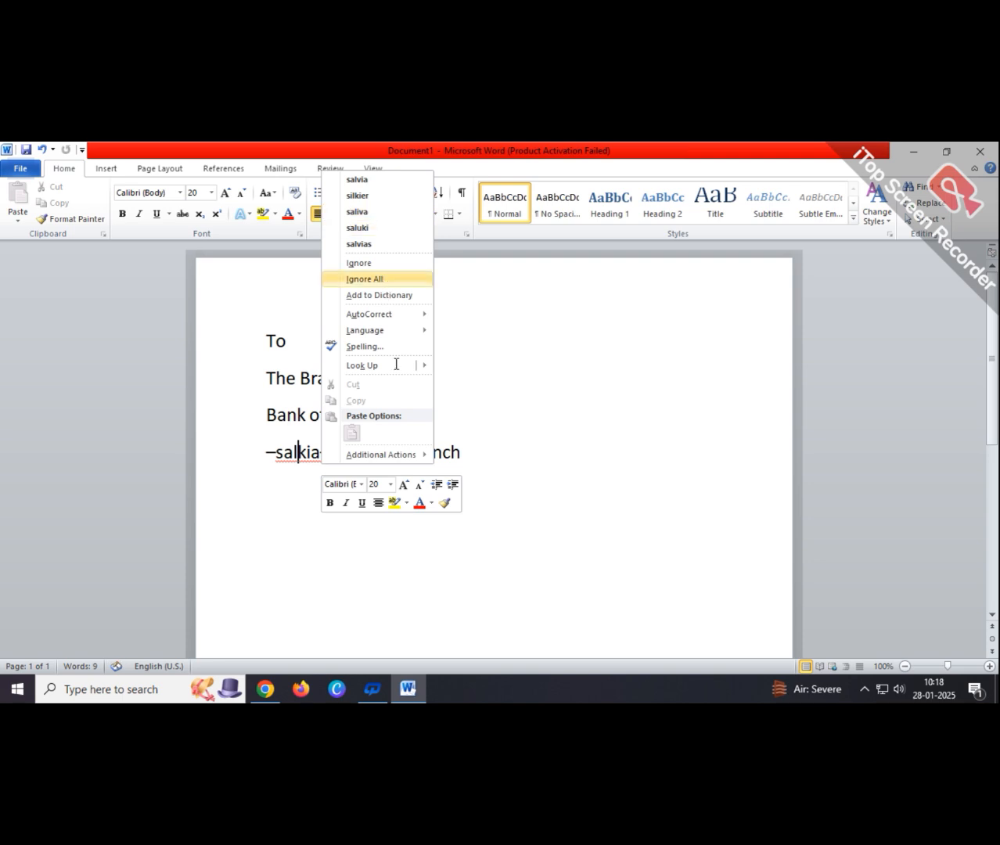
key("Return")
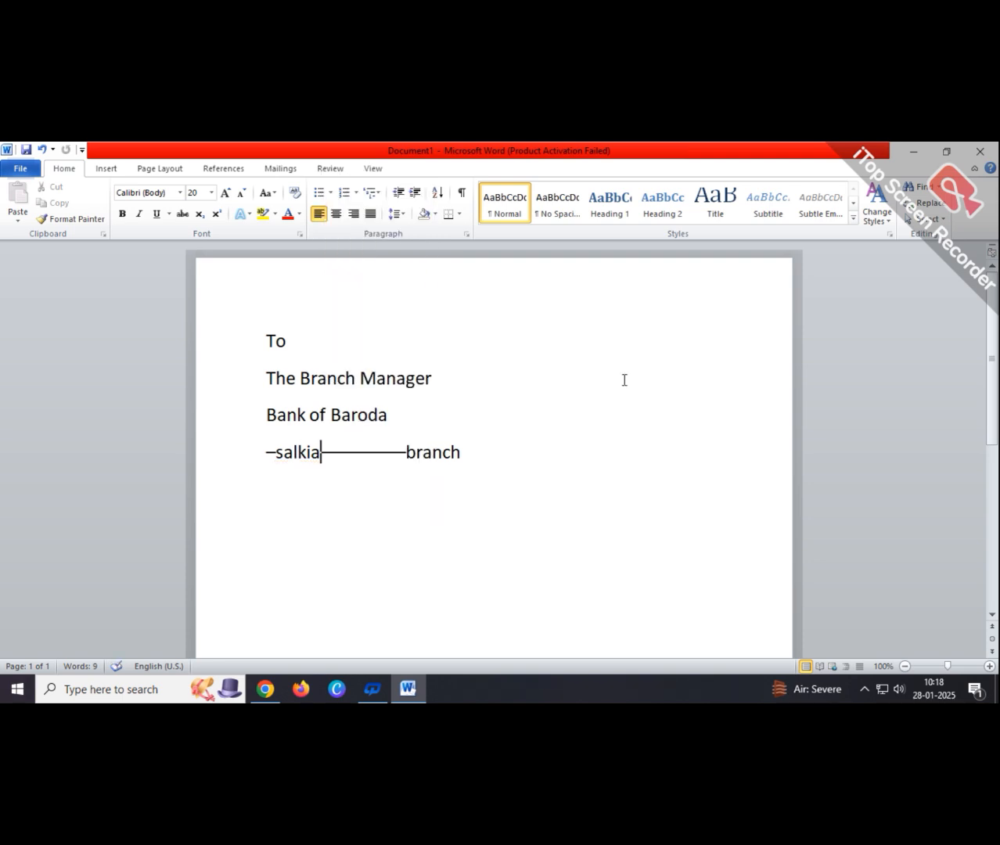
left_click(605, 367)
- Type 'Date: 28/1/2025' at the right of The Branch Manager line
double_click(588, 374)
type("d")
key("BackSpace")
type("D")
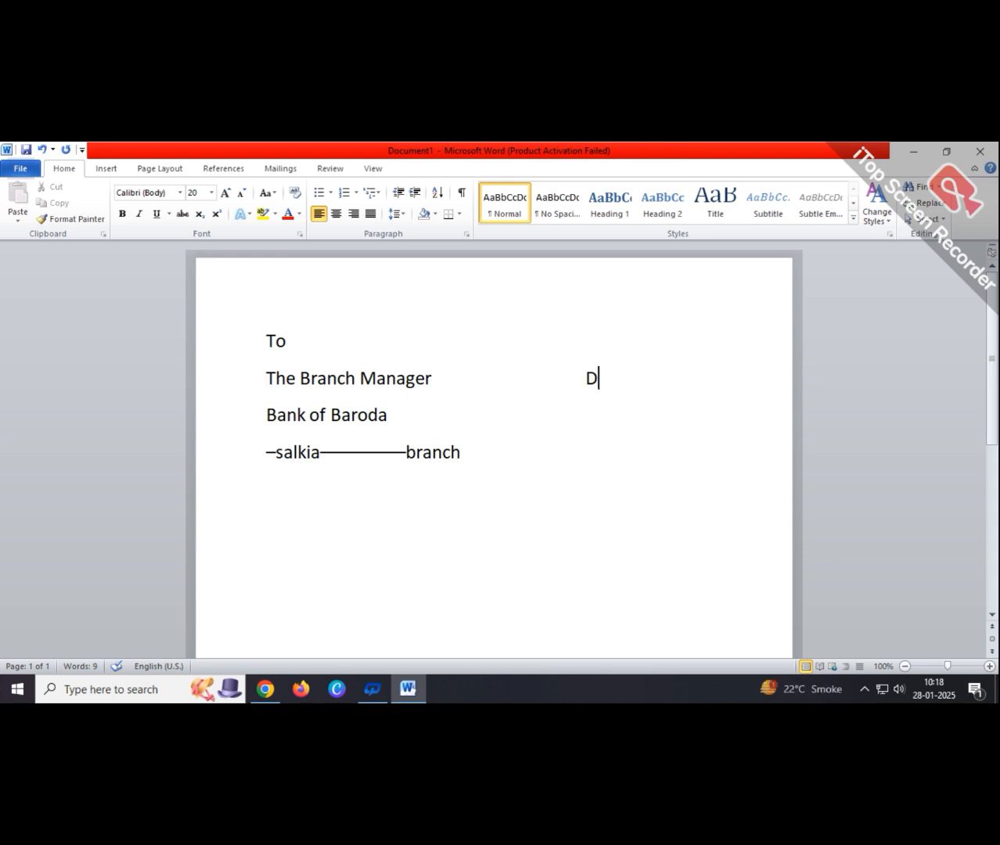
type("ate")
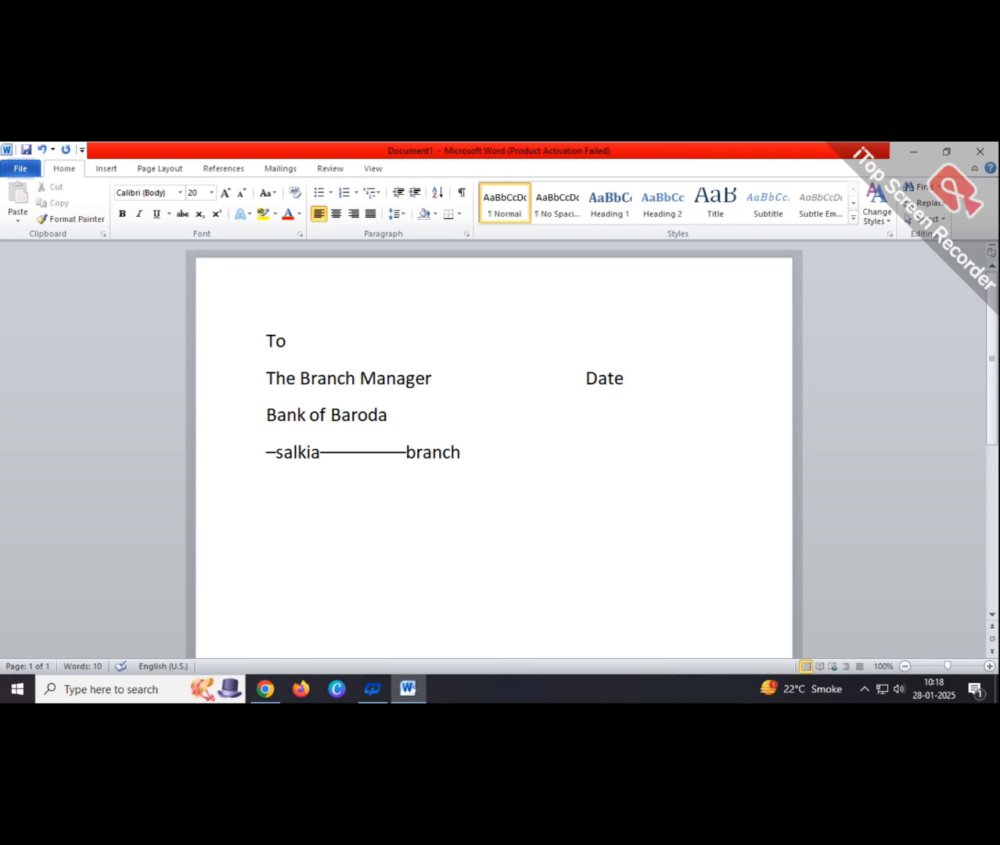
type("::")
key("BackSpace")
type("28/1/2025")
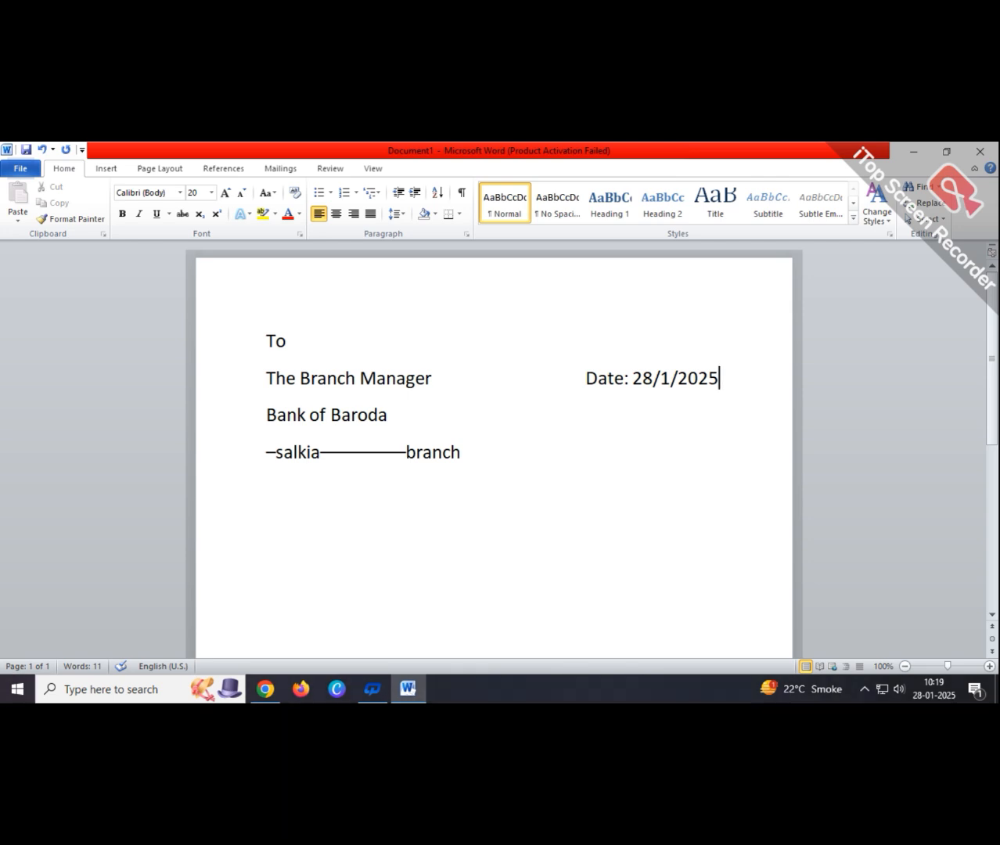
- Add 'Place: salkia' beneath the date, beside the Bank of Baroda line
left_click(401, 413)
left_click(585, 413)
double_click(592, 412)
key("ctrl+z")
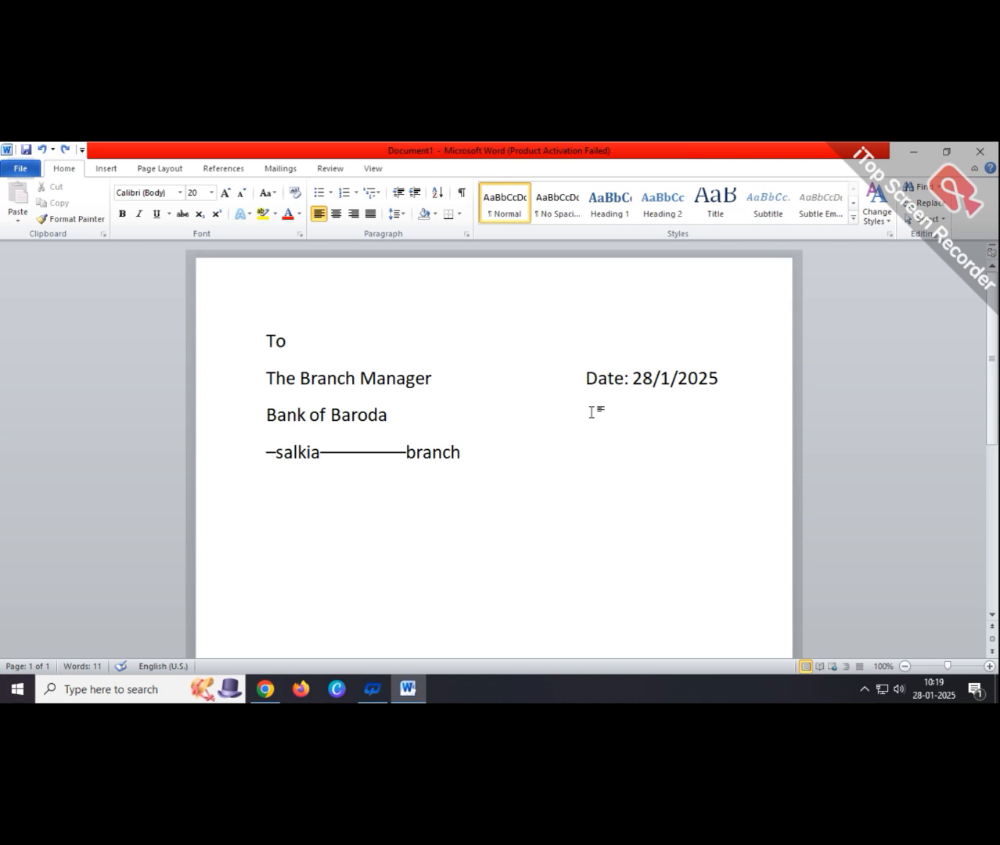
left_click(591, 413)
type("Place")
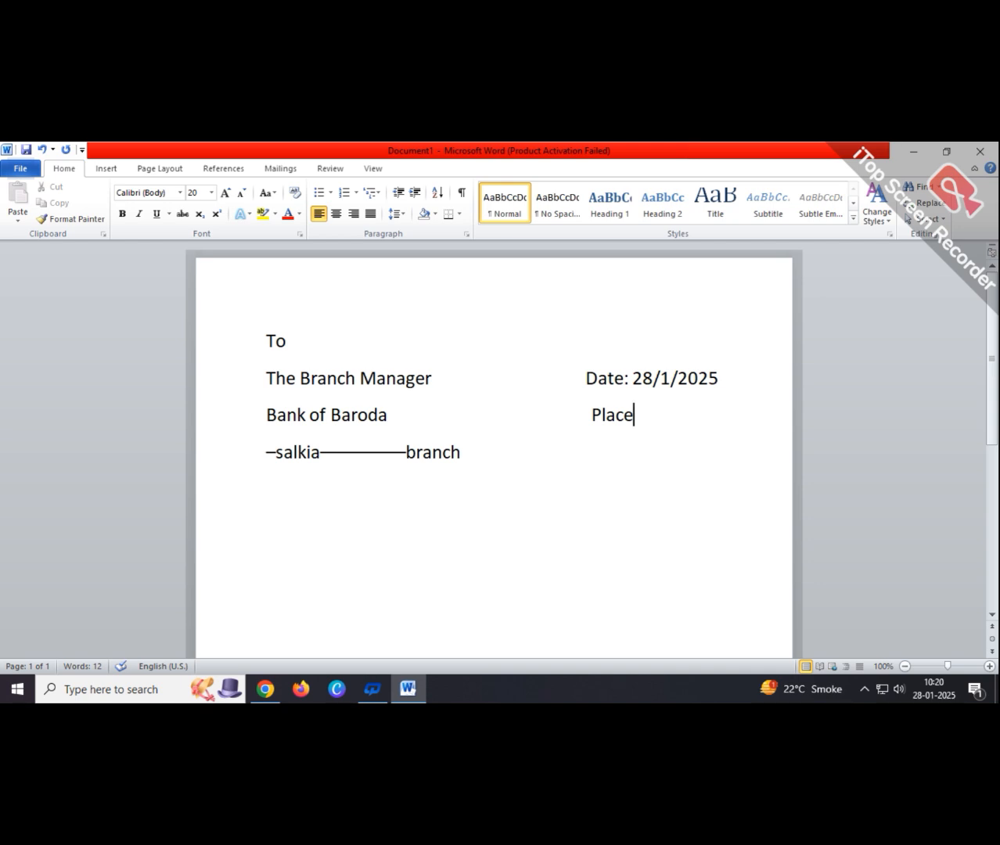
type(":")
type("salkia")
- Type the subject 'Subject - REQUEST FOR ACTIVATION OF DORMATE / INOPERATIVE ACCOUNT' below the address
left_click(262, 526)
type("S")
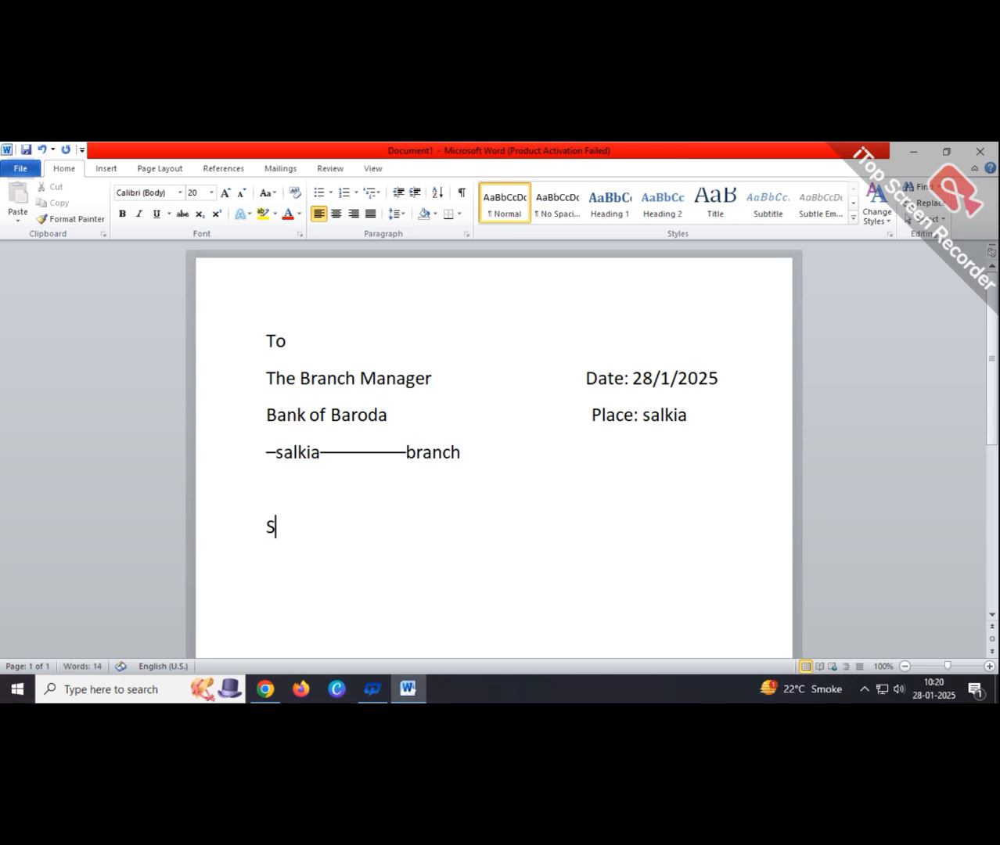
type("ubject -")
type("Req")
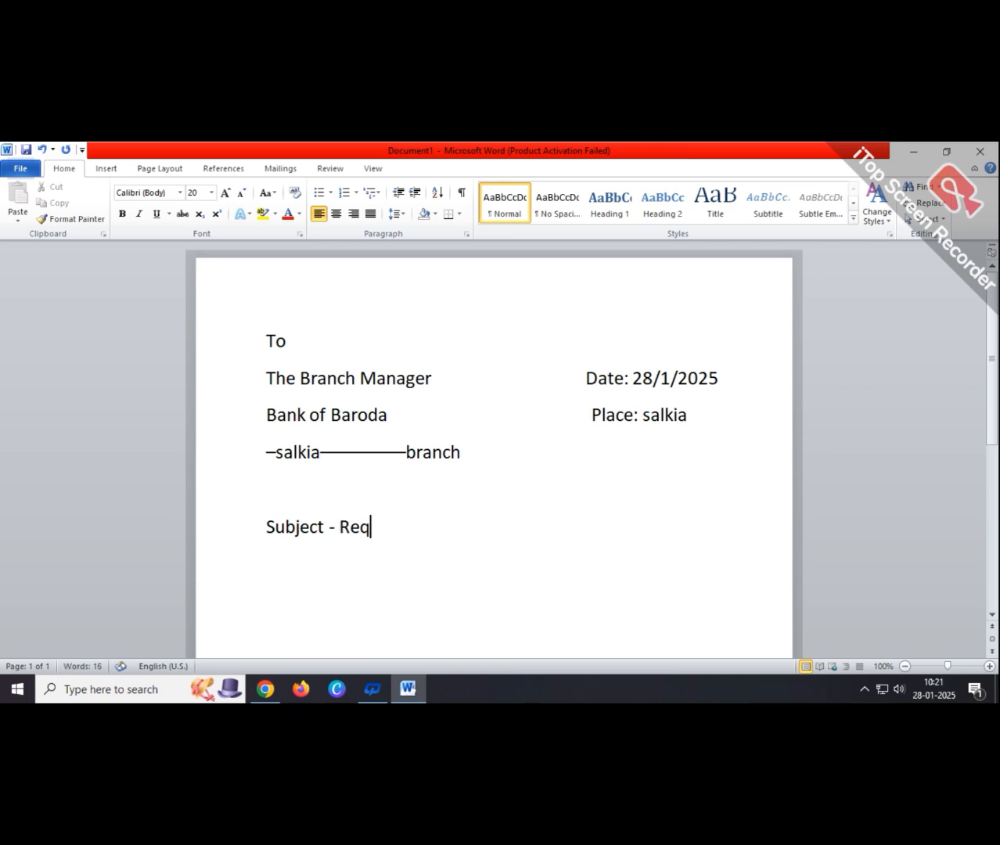
type("uest ")
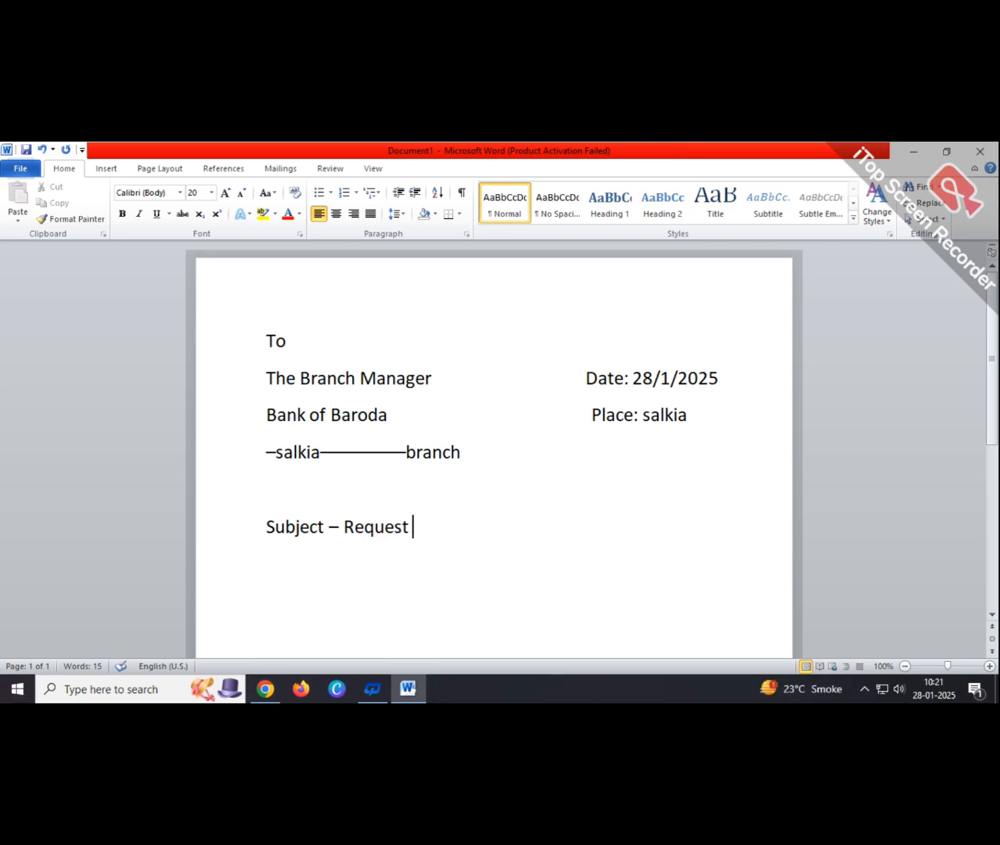
type("F")
key("BackSpace")
key("BackSpace")
key("BackSpace")
key("BackSpace")
key("BackSpace")
key("BackSpace")
key("BackSpace")
key("BackSpace")
type("EQ")
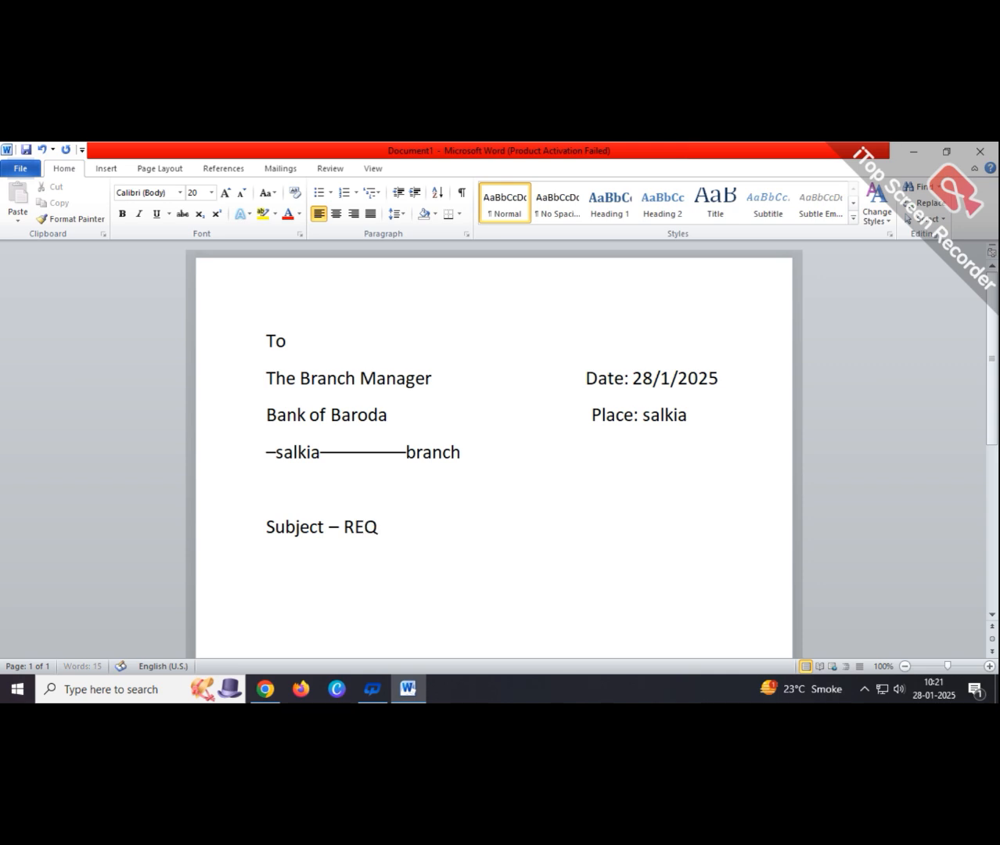
type("UEST FOR ")
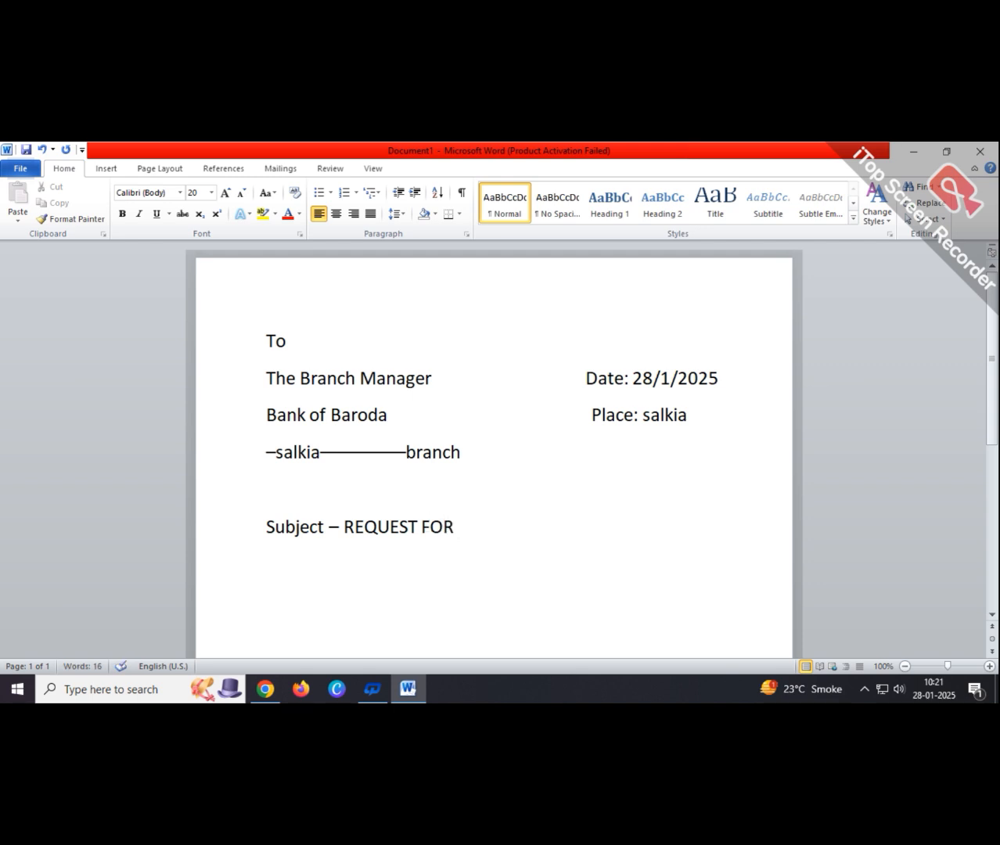
type("ACTIVATION")
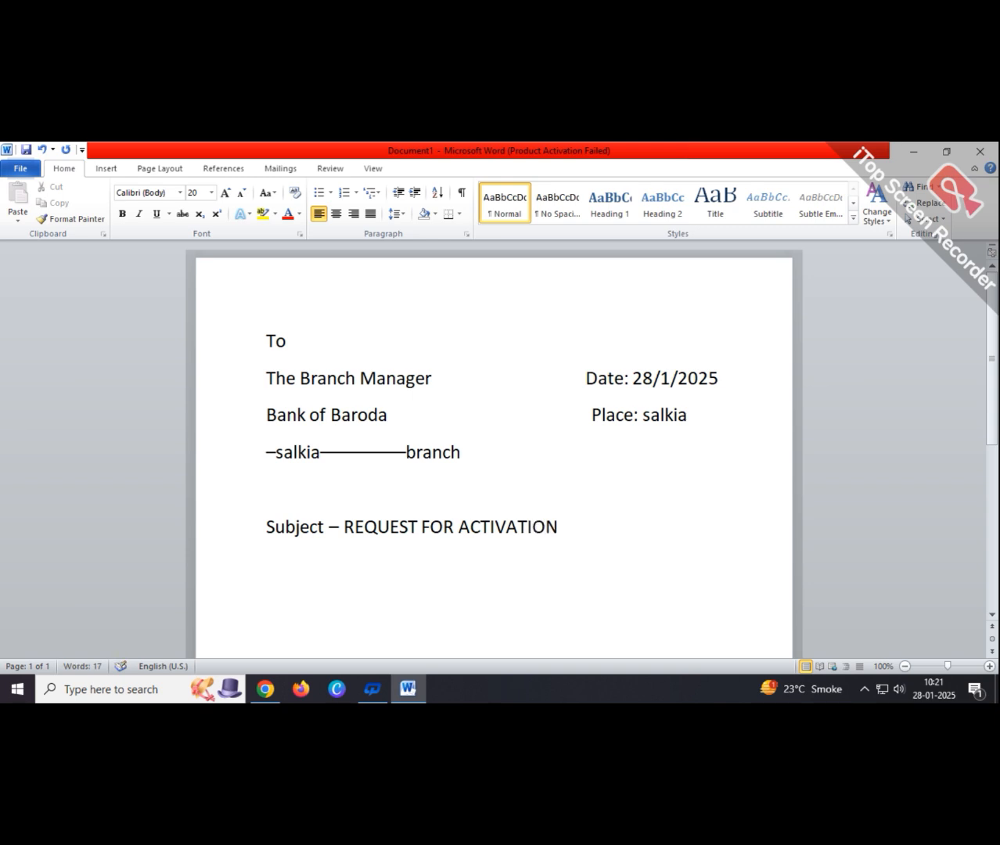
type(" OF DORMATE")
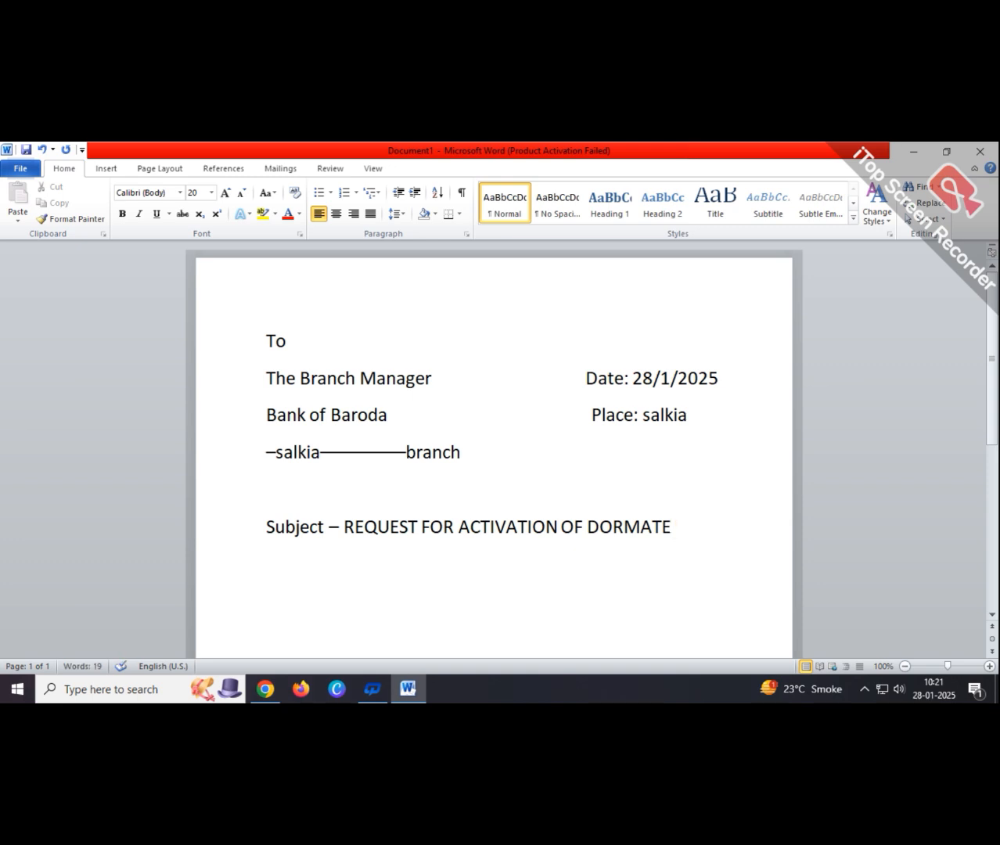
type(" /")
type("INOPERA")
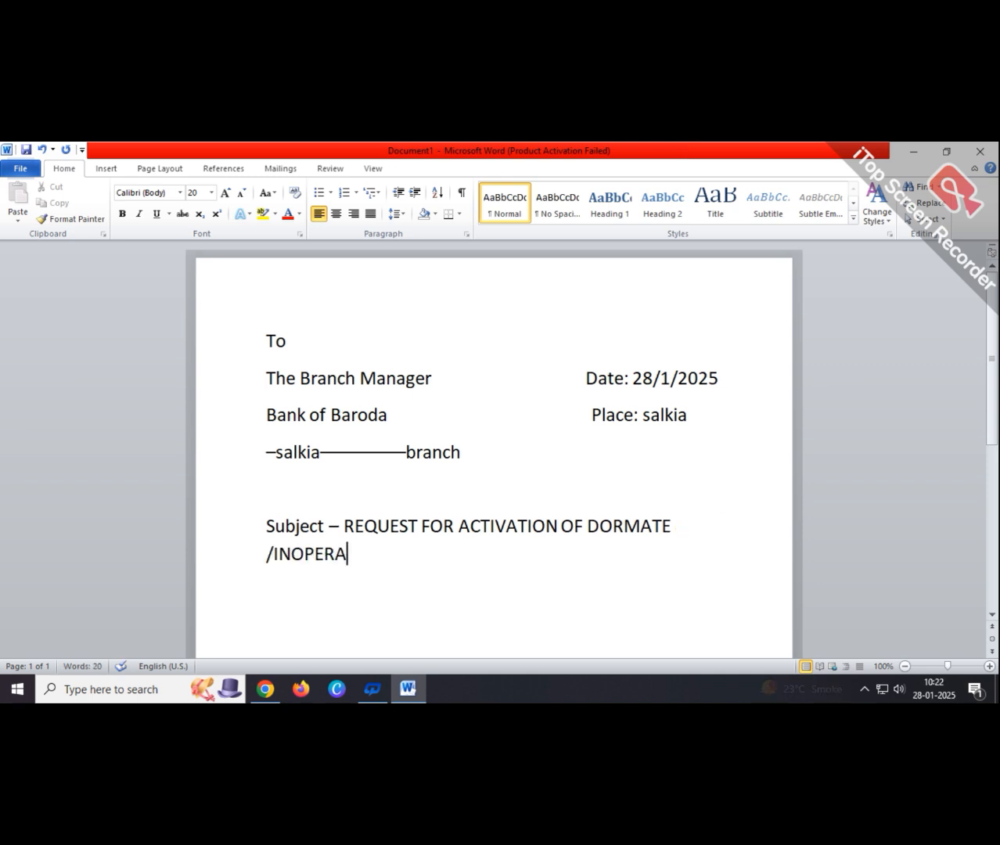
type("TIVE ACCOUNT")
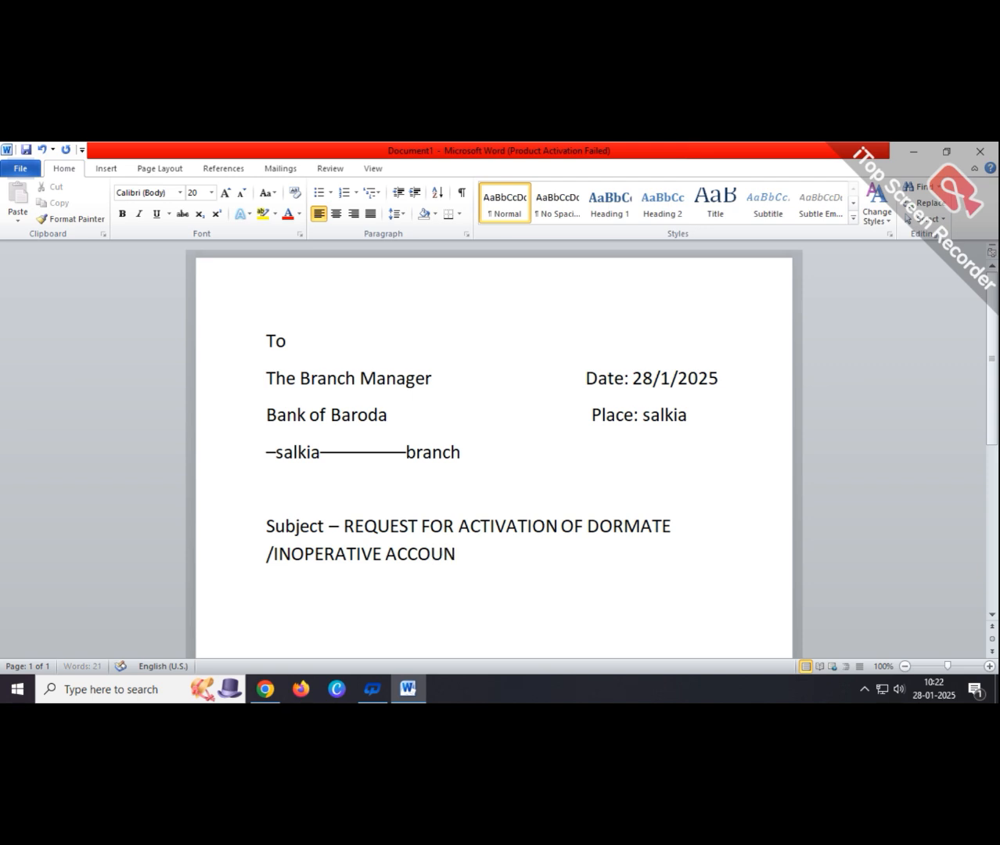
left_click(276, 554)
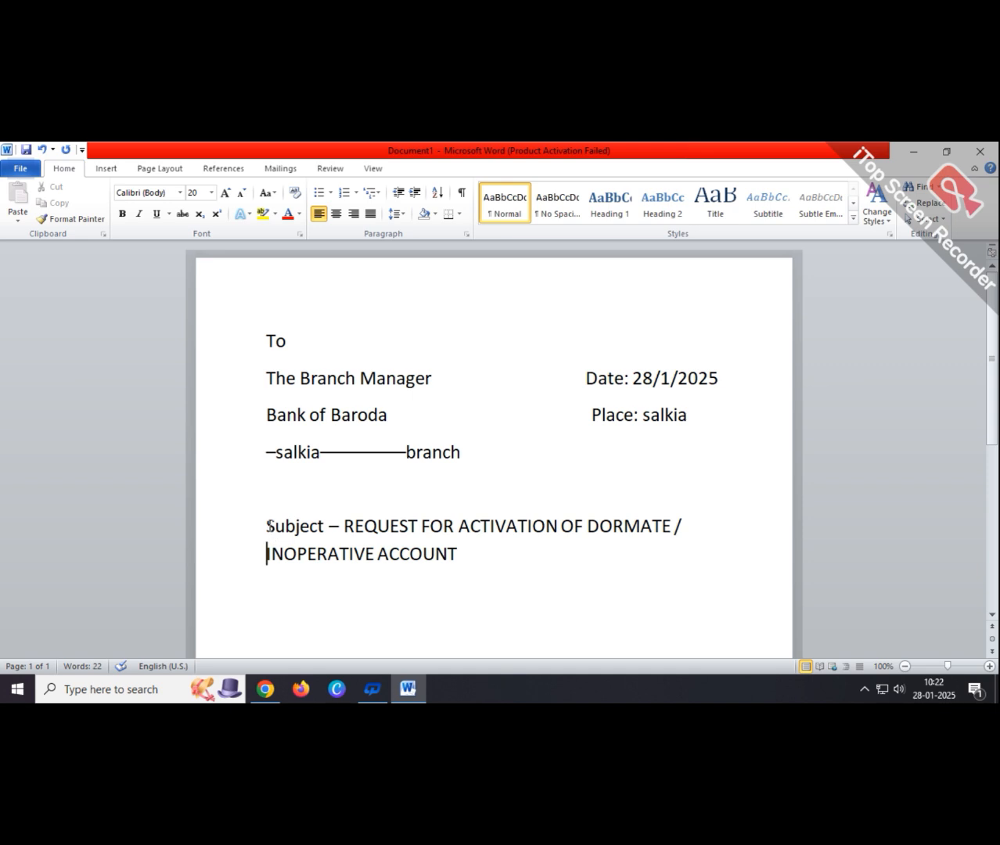
- Reduce the two-line subject paragraph from 20 pt to 14 pt so it fits on one line
left_click_drag(269, 526, 515, 545)
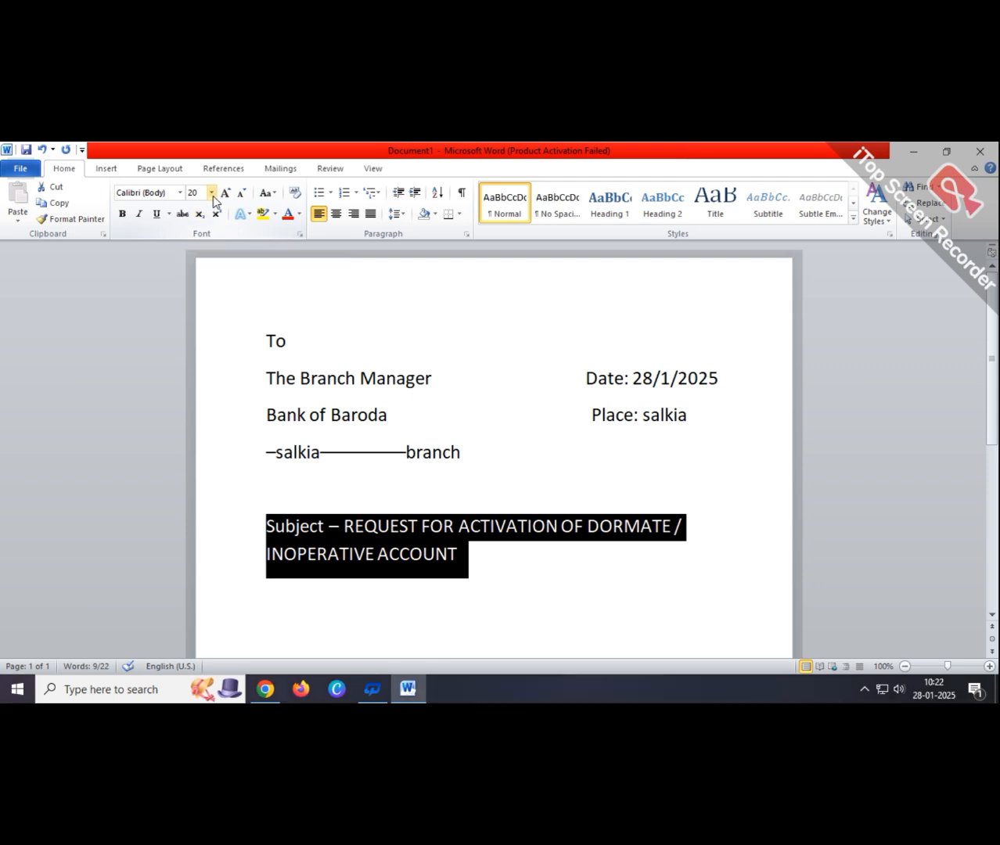
key("ctrl+shift+comma")
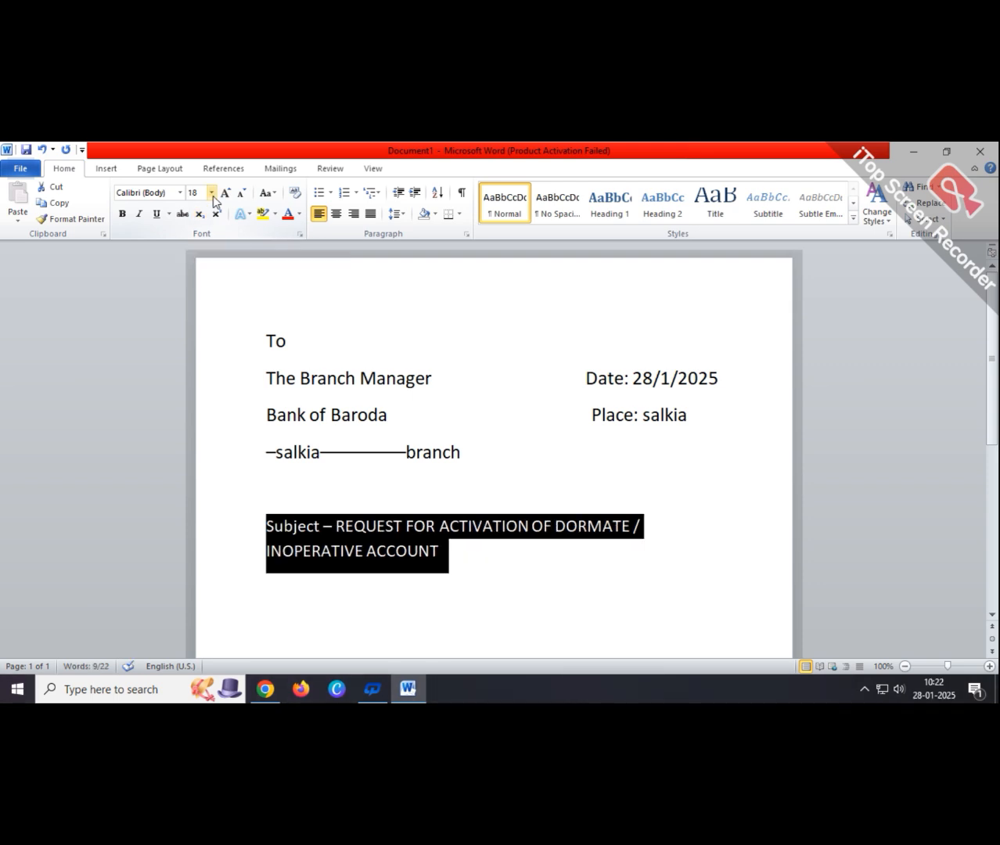
key("ctrl+shift+comma")
key("ctrl+shift+comma")
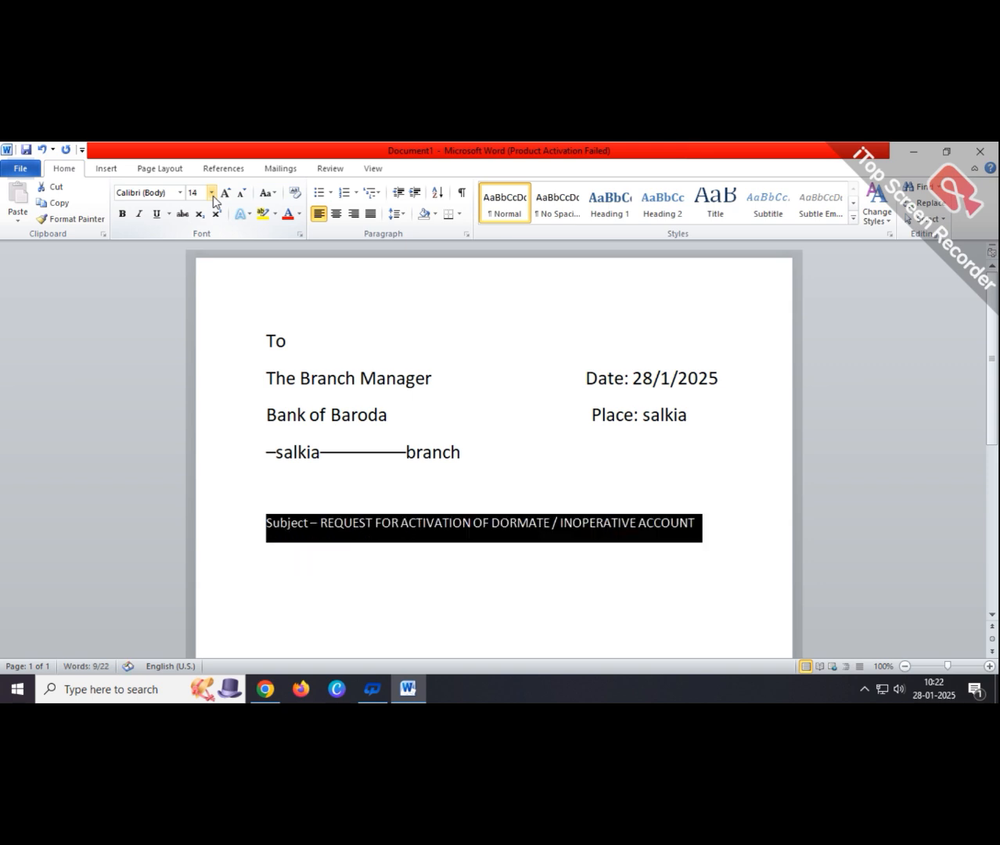
left_click(656, 481)
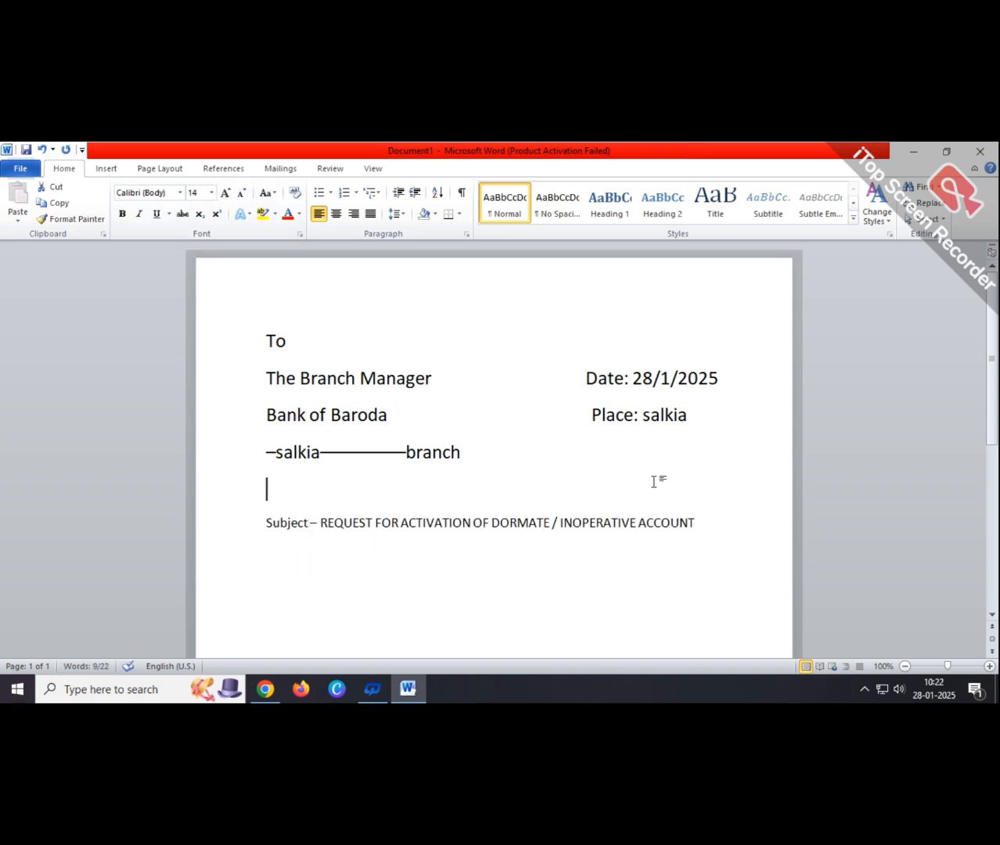
left_click_drag(265, 525, 656, 524)
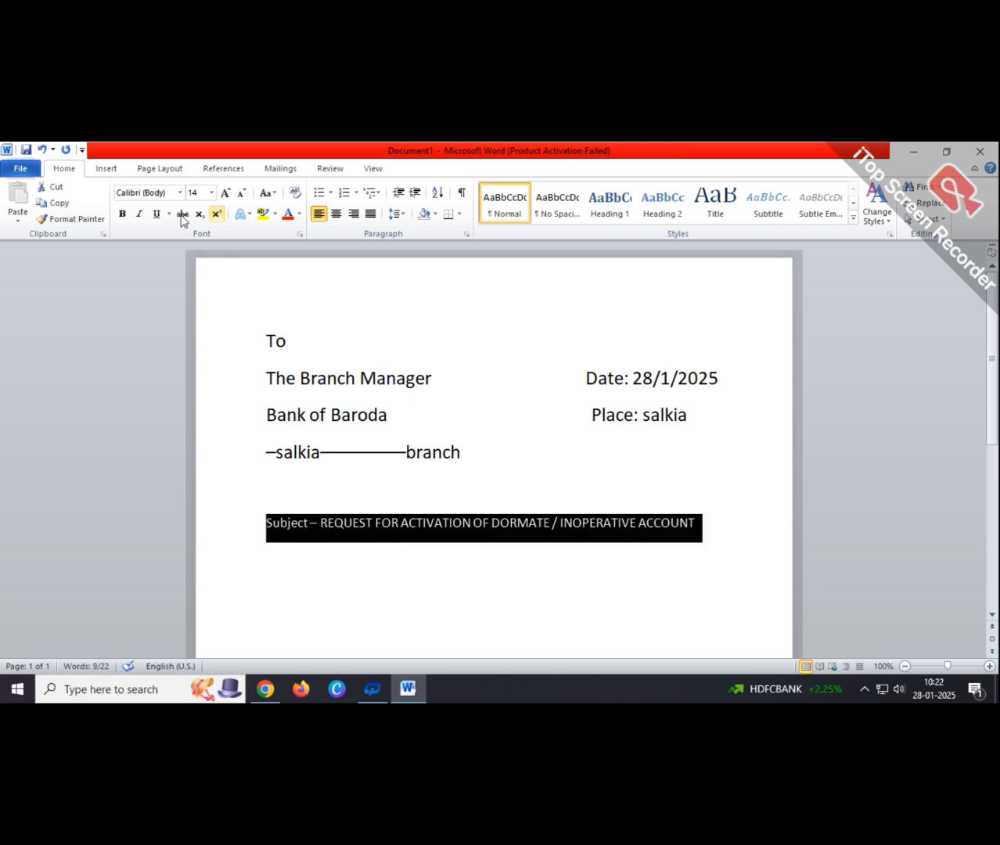
- Make the subject line bold and start a new line beneath it
left_click(122, 213)
left_click(333, 584)
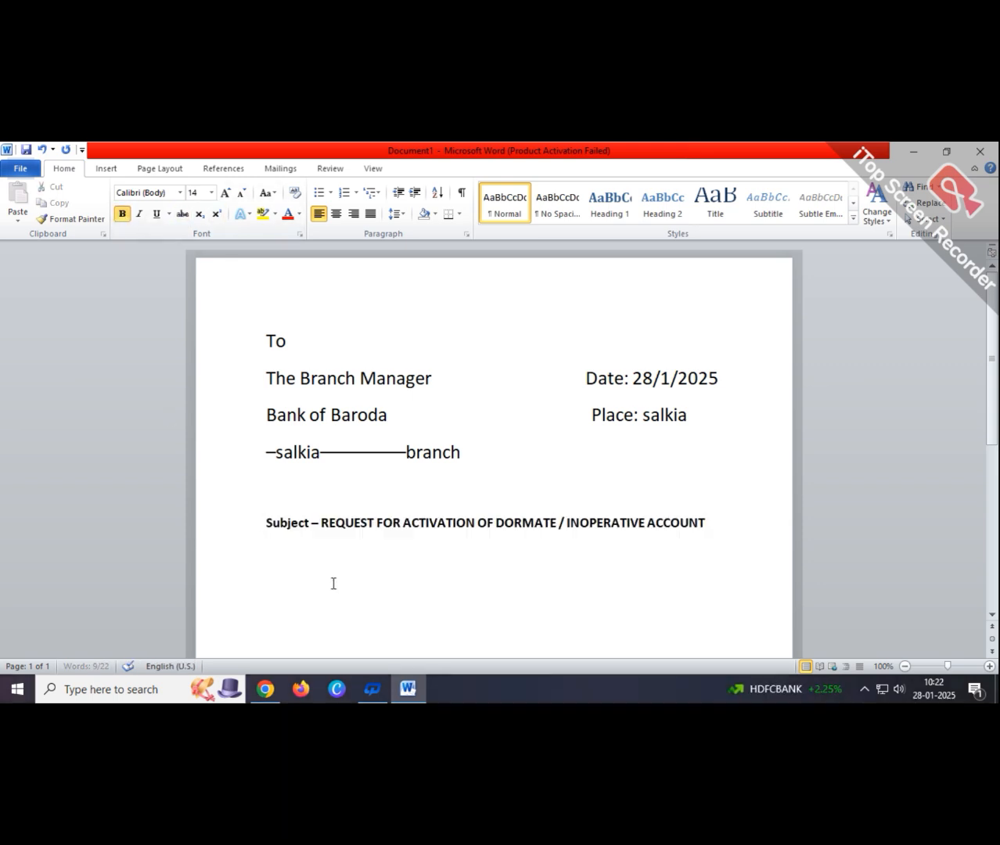
left_click(321, 522)
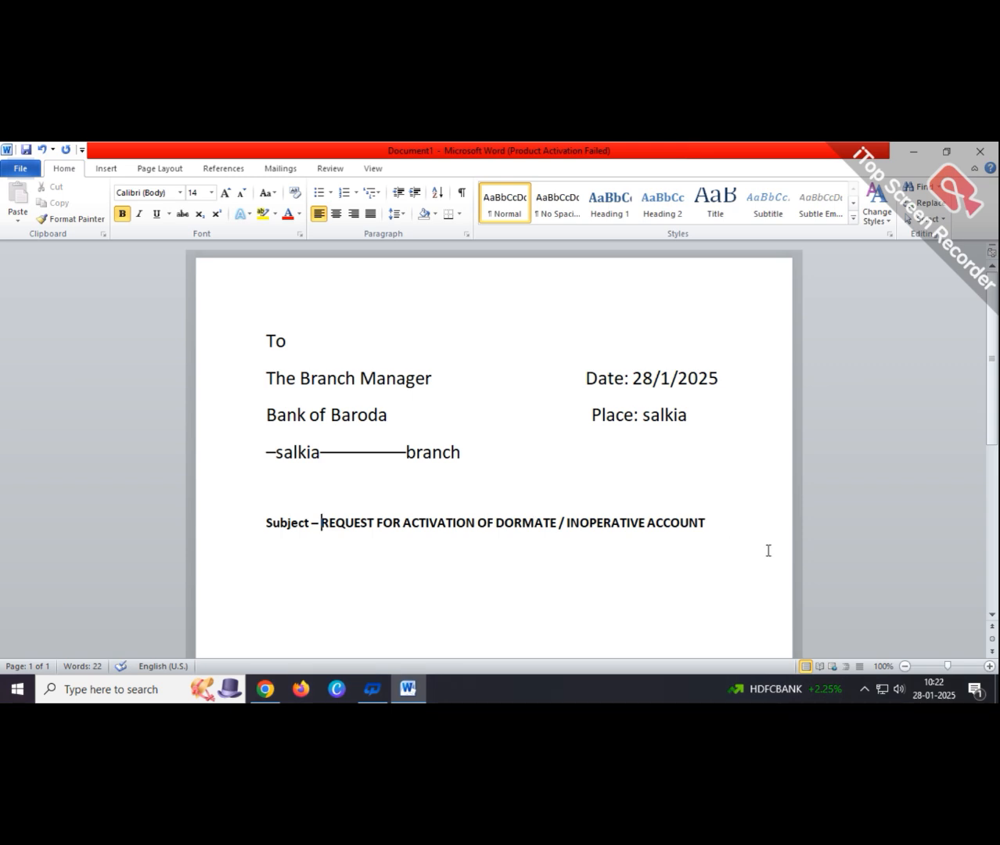
left_click(725, 527)
key("Return")
- Type 'I MR./MRS./MISS.' with bold off after 'I', correcting the stray characters
type("I")
left_click(122, 215)
type("MR>/MRS")
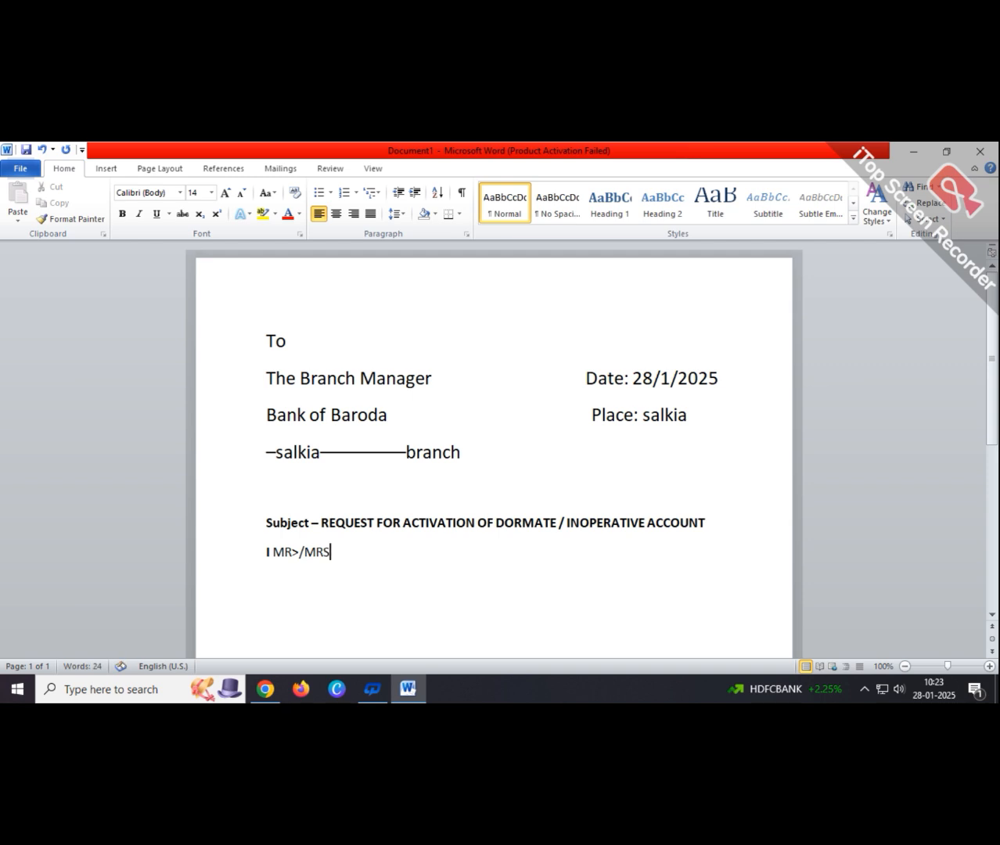
type(">/")
key("BackSpace")
key("BackSpace")
type("./")
key("BackSpace")
type("MISS.")
left_click(293, 575)
key("BackSpace")
type(".")
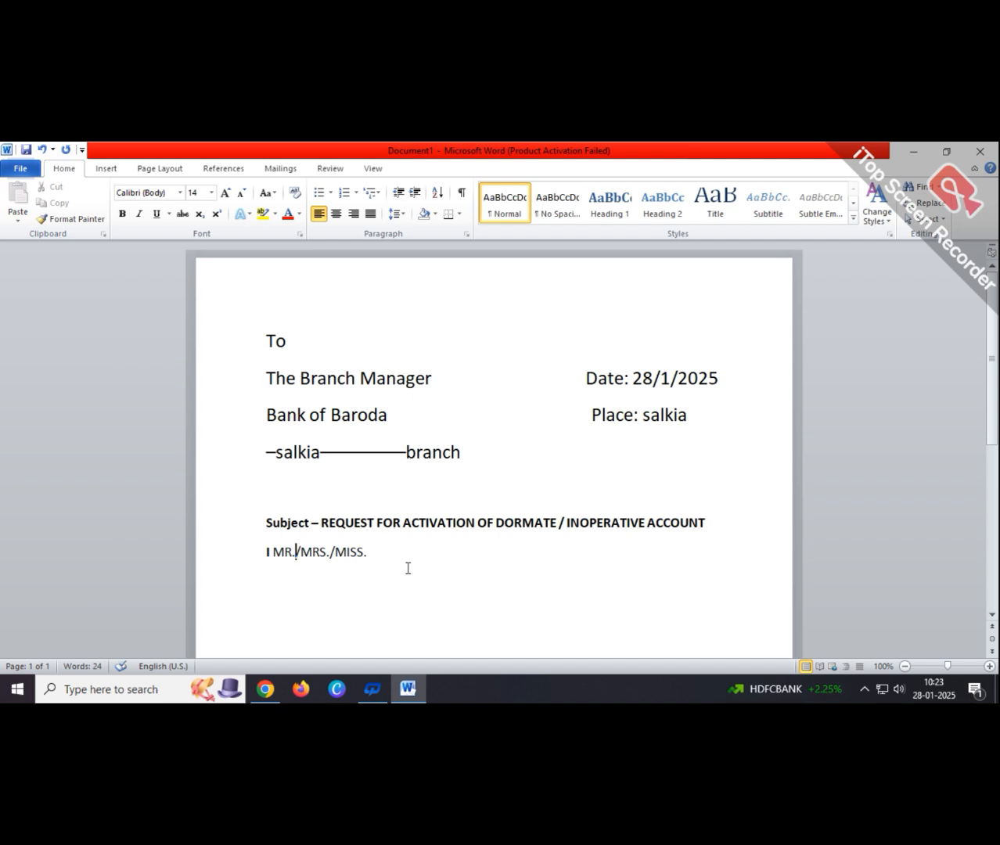
left_click(384, 560)
- Ignore the grammar flag once, then add '-', the applicant's name in capitals and trailing dashes and underscores
right_click(332, 557)
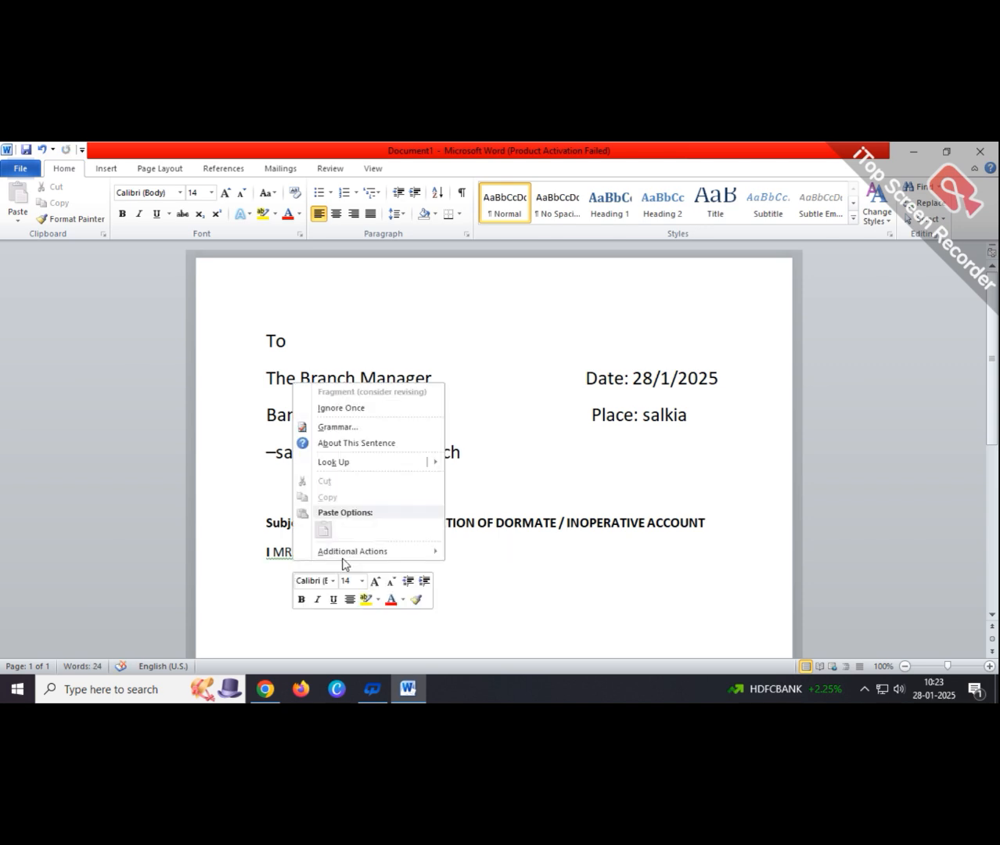
left_click(355, 407)
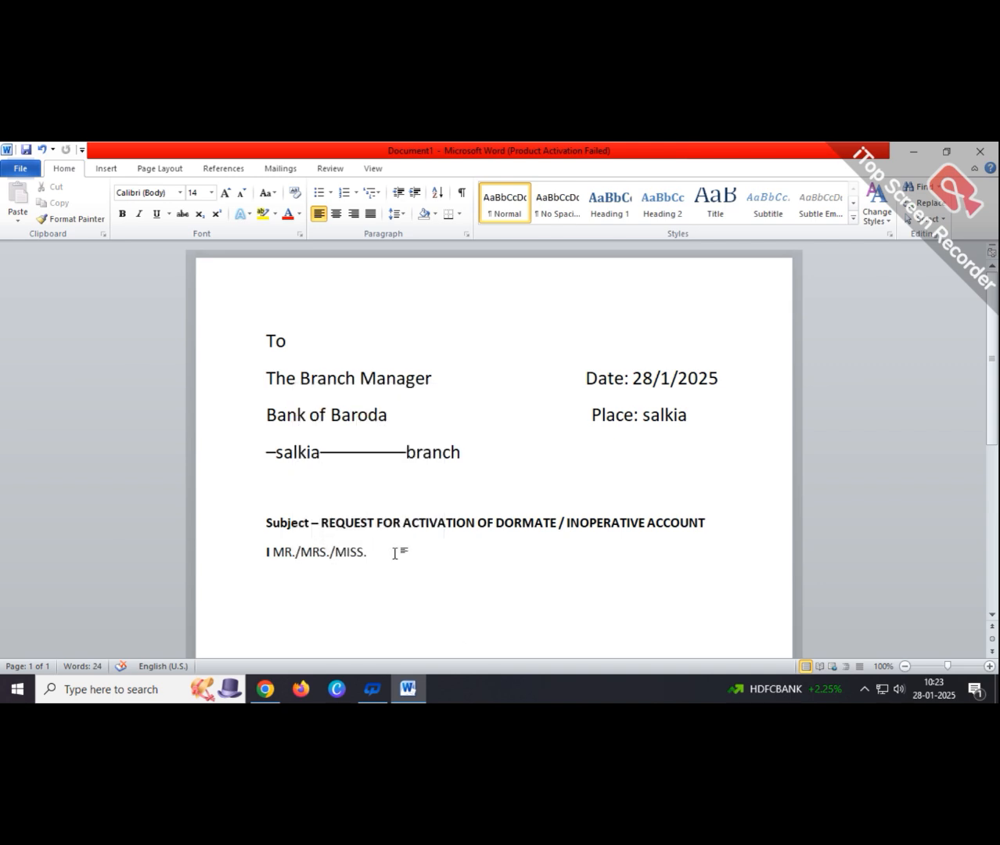
type("-")
type("b")
key("BackSpace")
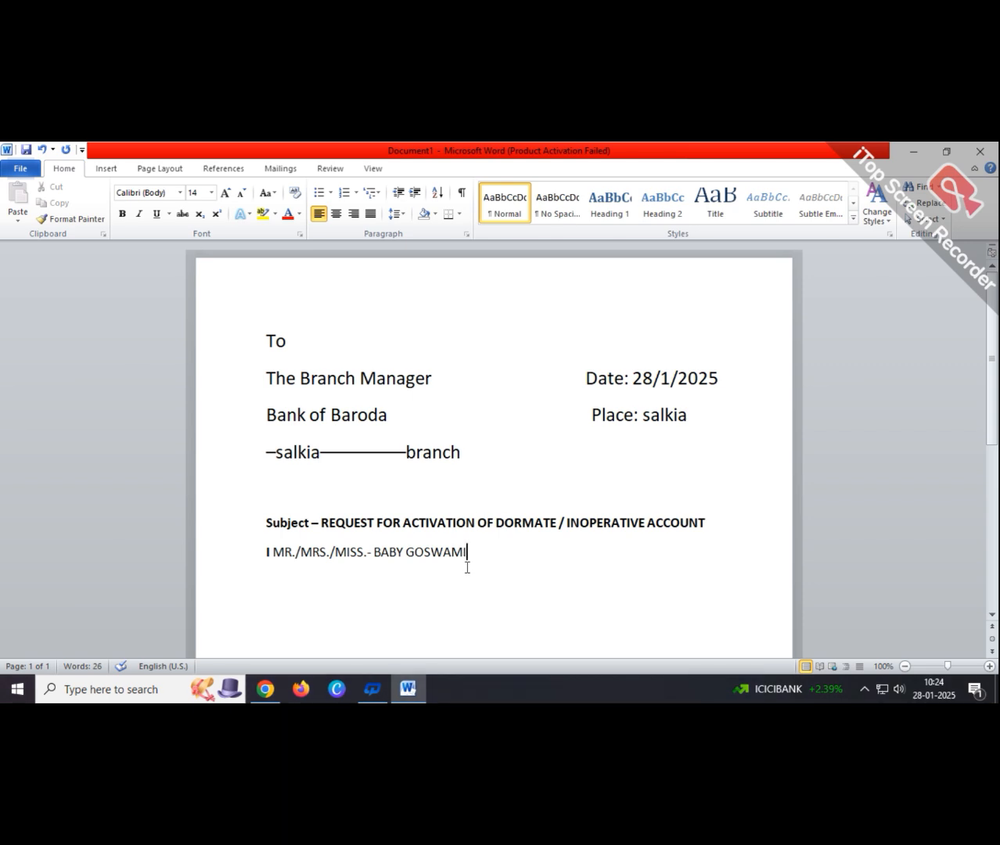
type("------------------------______jhn")
key("BackSpace")
key("BackSpace")
key("BackSpace")
key("BackSpace")
key("BackSpace")
key("BackSpace")
key("BackSpace")
key("BackSpace")
key("BackSpace")
key("BackSpace")
key("BackSpace")
key("BackSpace")
key("BackSpace")
key("BackSpace")
key("BackSpace")
key("BackSpace")
key("BackSpace")
key("BackSpace")
key("BackSpace")
key("BackSpace")
key("BackSpace")
key("BackSpace")
key("BackSpace")
key("BackSpace")
key("BackSpace")
key("BackSpace")
key("BackSpace")
key("BackSpace")
key("BackSpace")
key("BackSpace")
key("BackSpace")
key("BackSpace")
- Add underscore blanks before and after the applicant's name, trimming them so the line stays single
type("___")
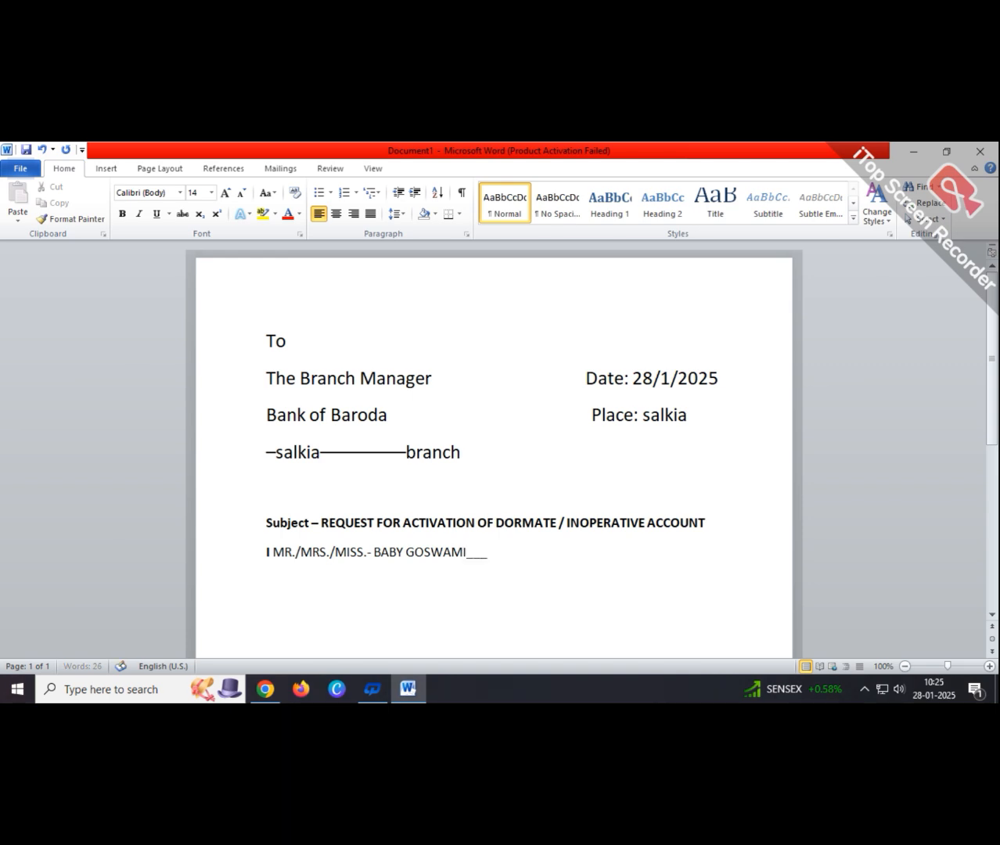
type("____________________________")
left_click(372, 552)
type("__")
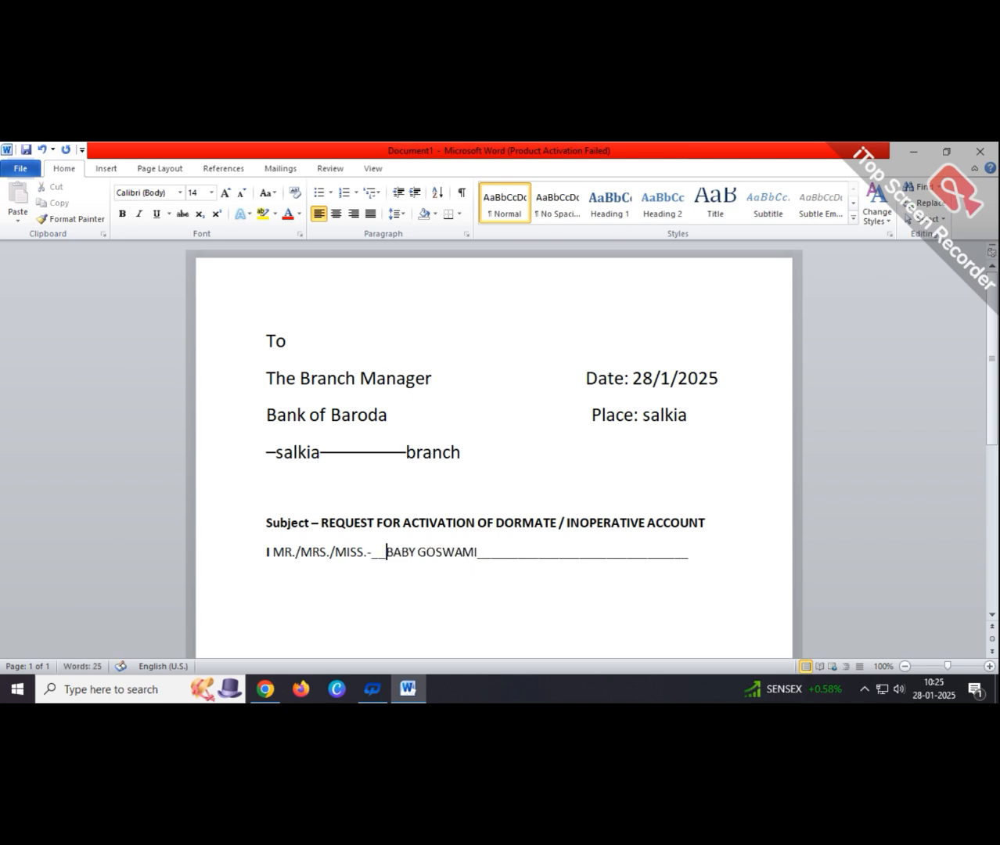
type("_______")
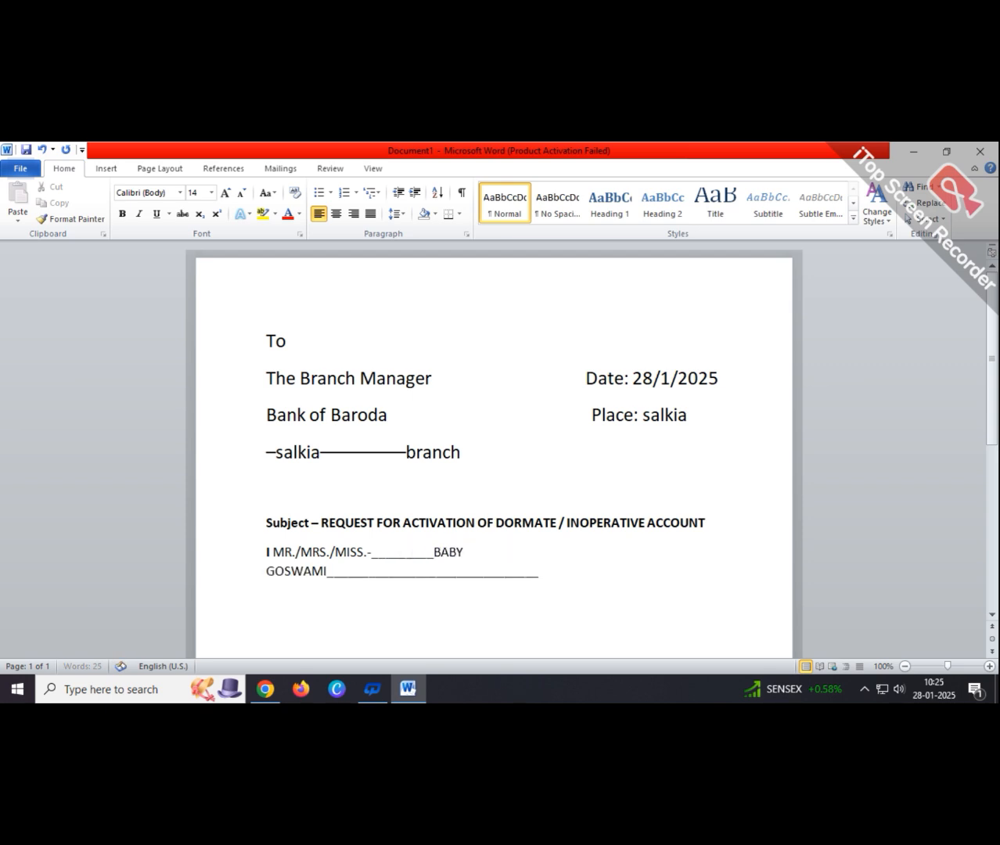
key("BackSpace")
key("BackSpace")
key("BackSpace")
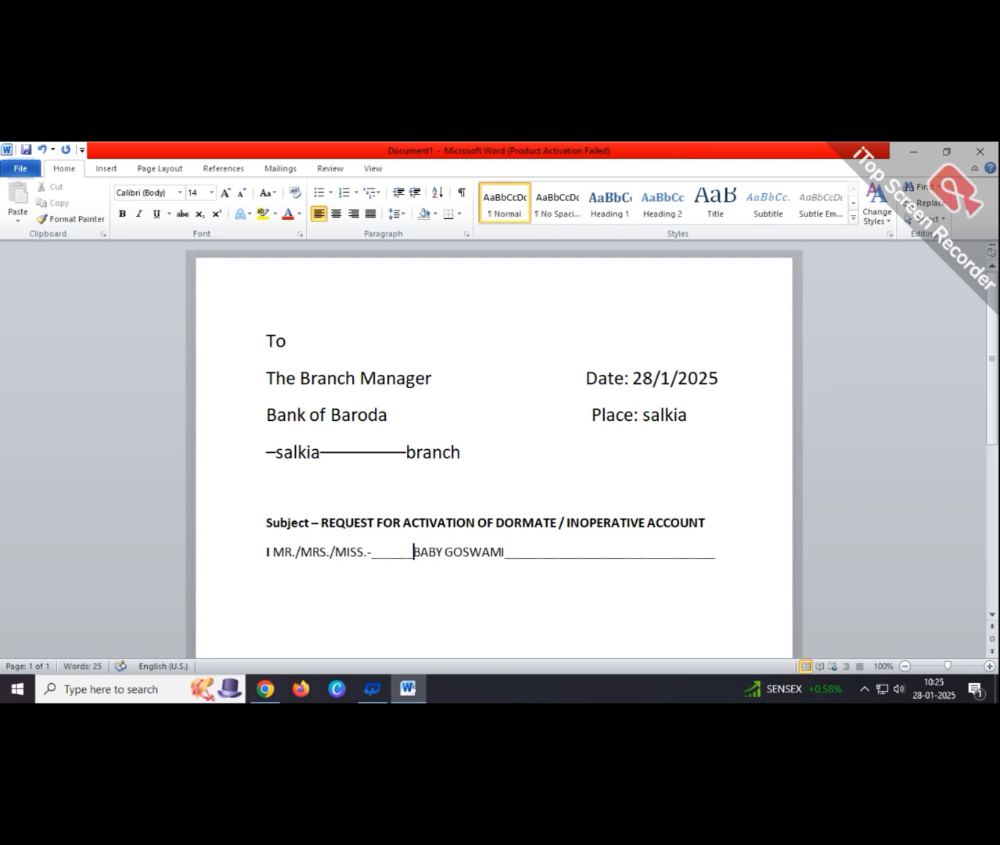
left_click(717, 557)
key("BackSpace")
key("BackSpace")
key("BackSpace")
key("BackSpace")
key("BackSpace")
key("BackSpace")
key("BackSpace")
left_click(413, 551)
type("___")
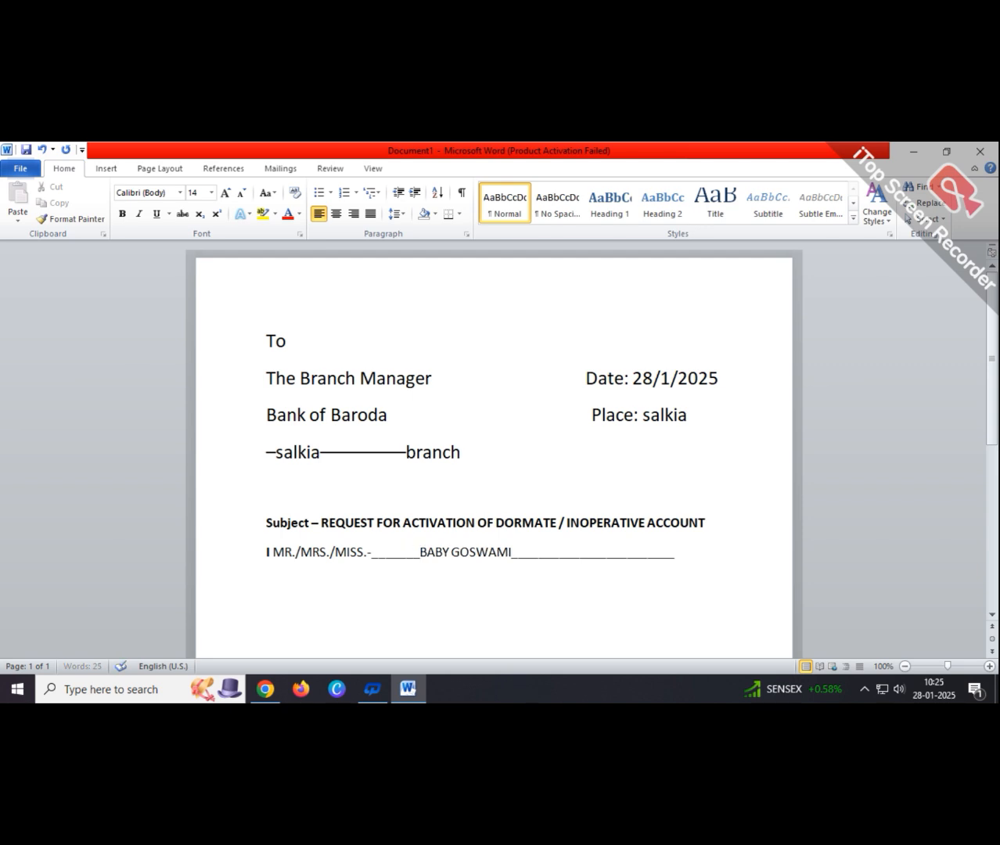
type("__")
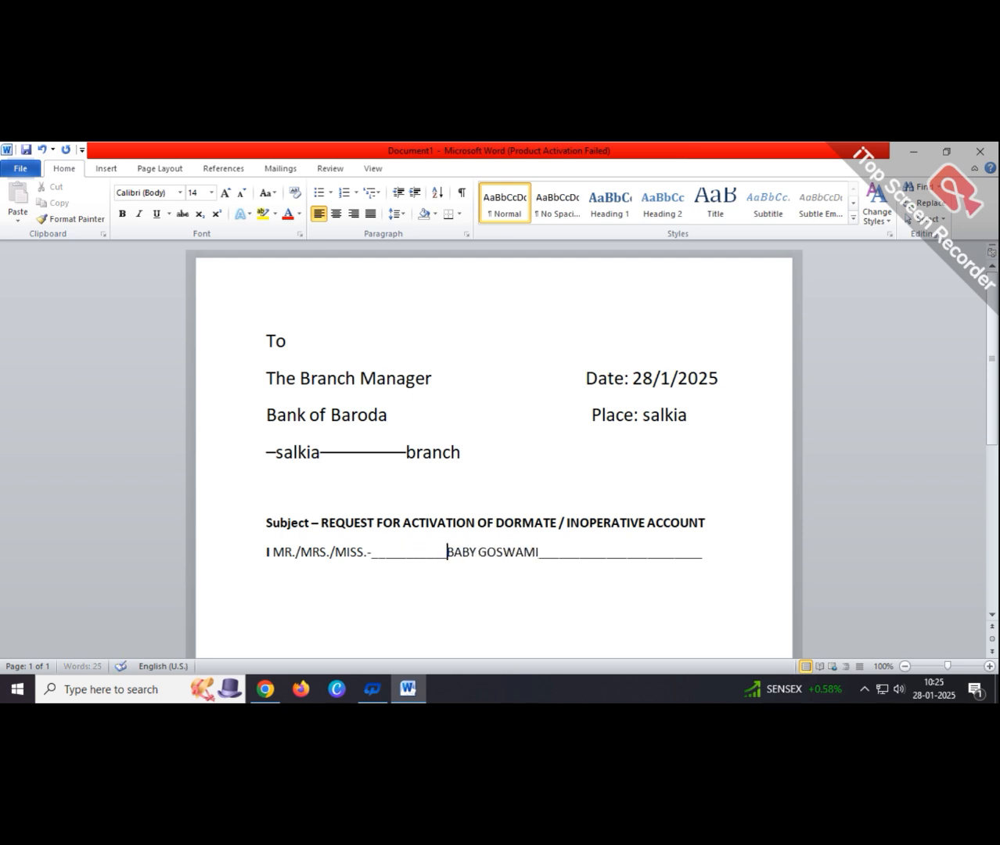
type("_")
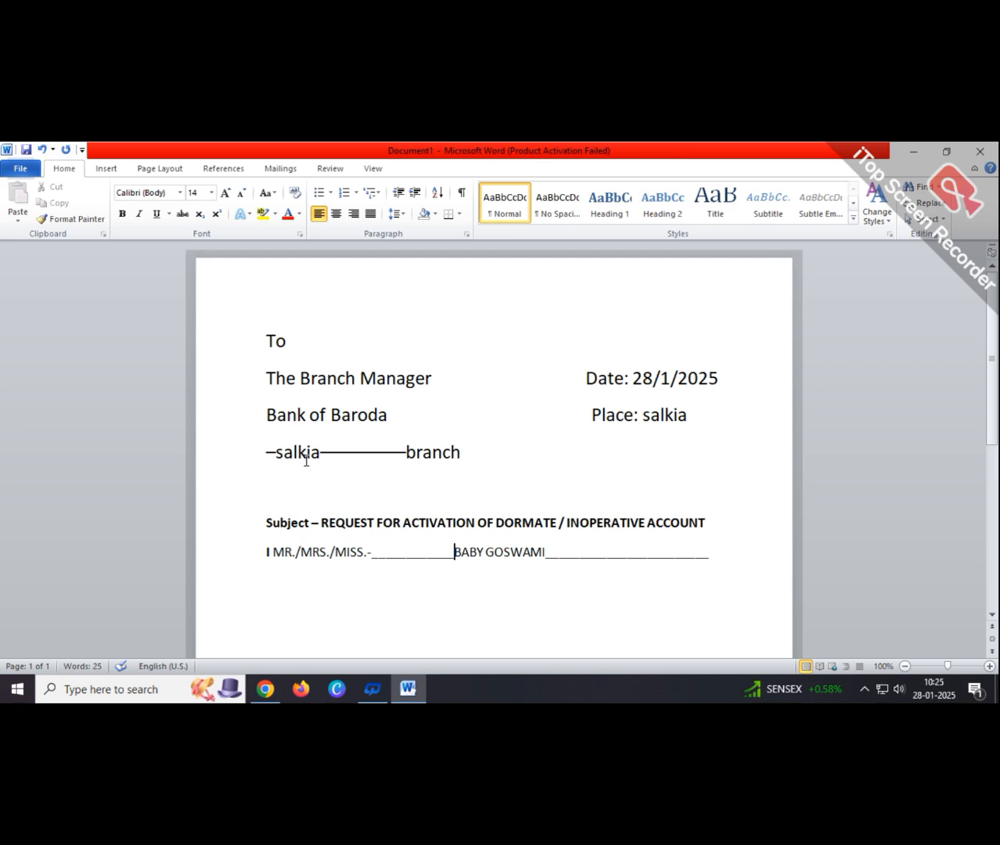
- Delete the dashes before 'branch', undoing the accidental deletions into 'salkia'
left_click(277, 451)
key("BackSpace")
key("BackSpace")
key("BackSpace")
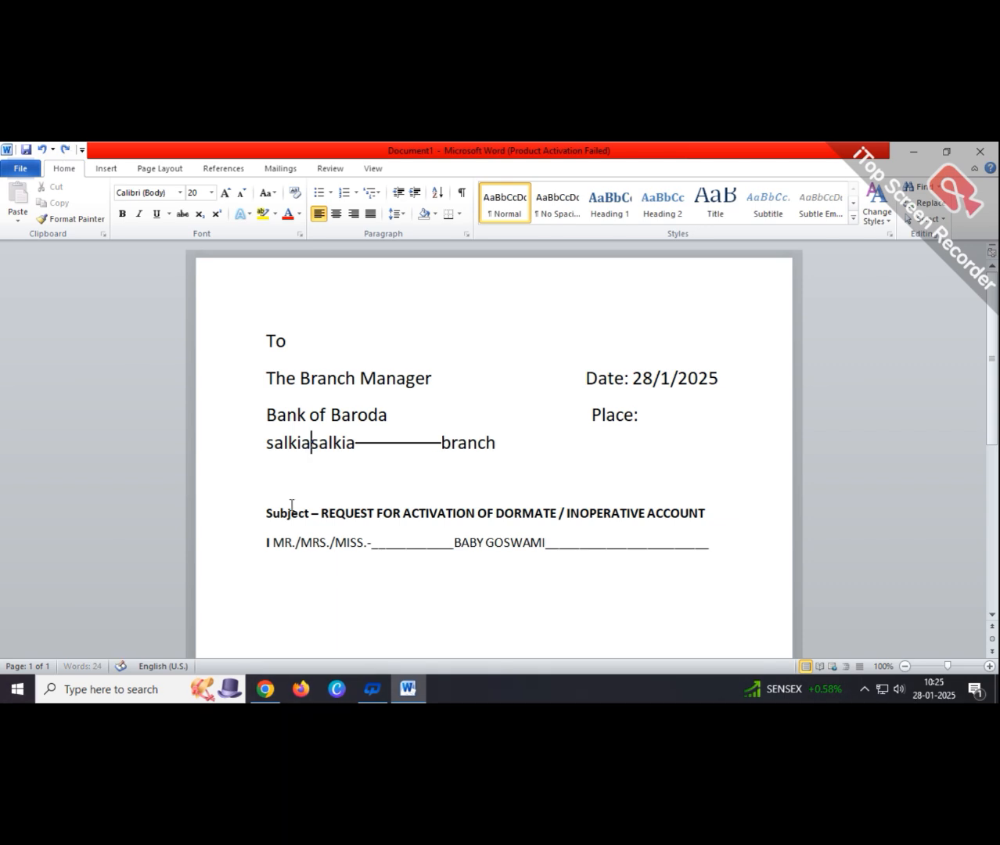
key("ctrl+z")
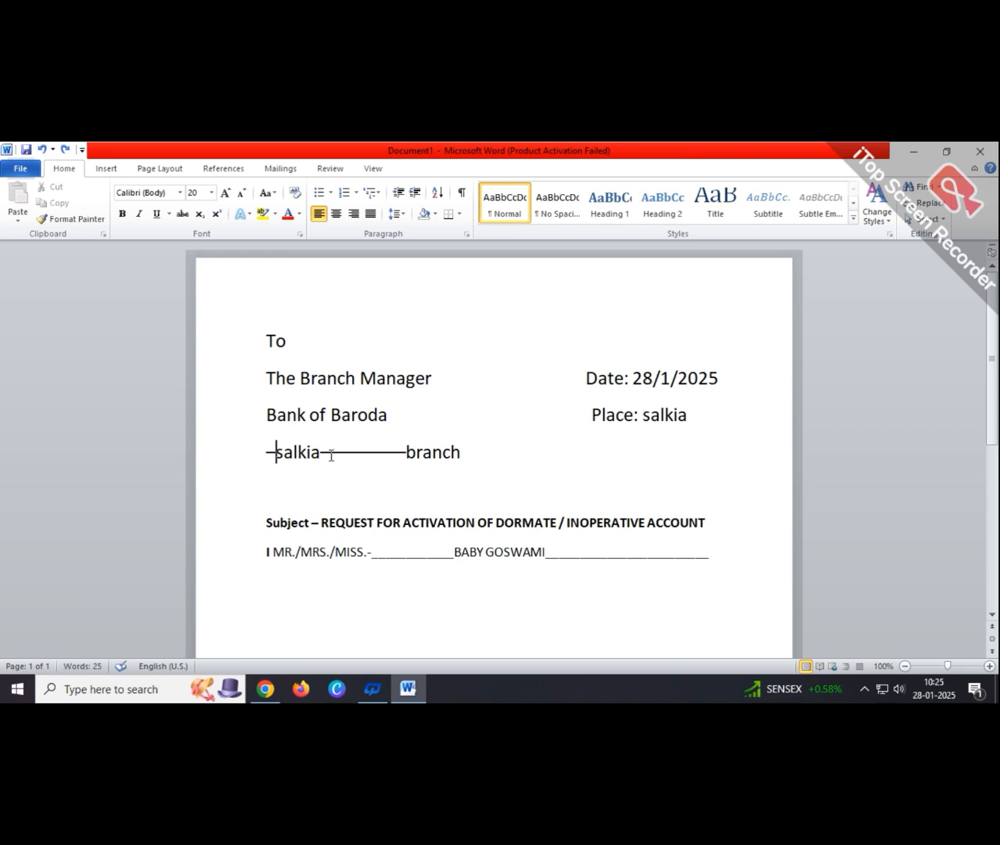
left_click(404, 480)
key("BackSpace")
key("BackSpace")
key("BackSpace")
key("BackSpace")
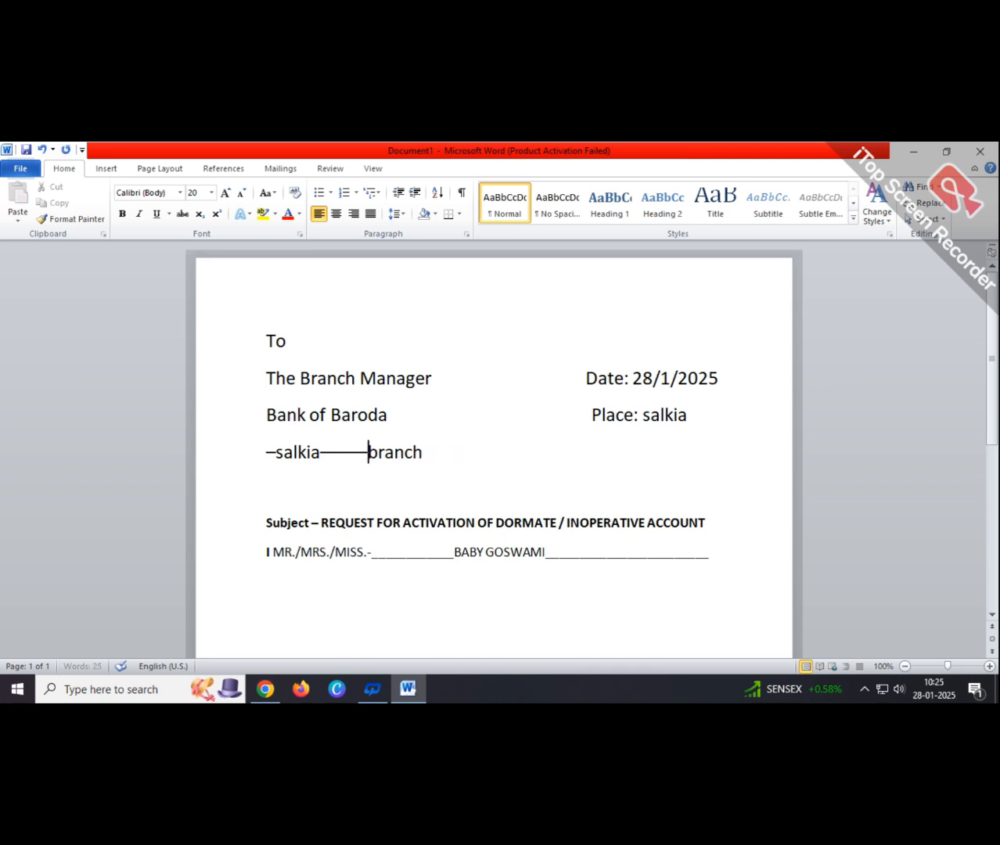
key("BackSpace")
key("BackSpace")
key("BackSpace")
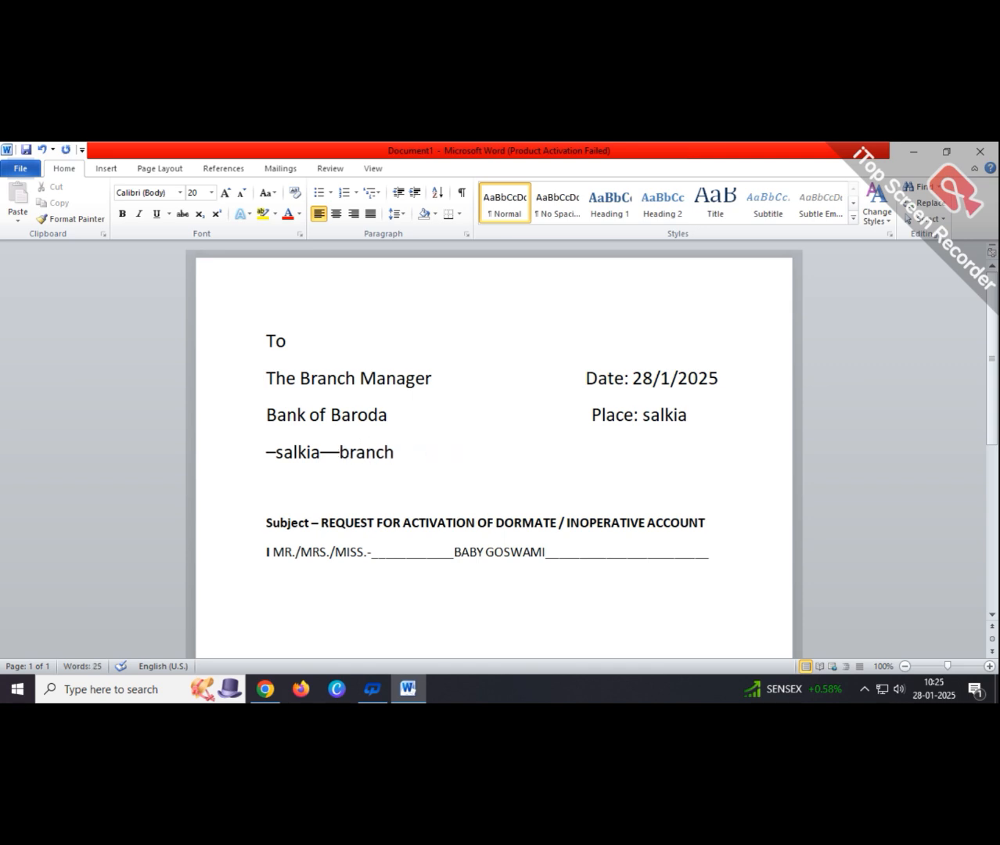
key("BackSpace")
key("BackSpace")
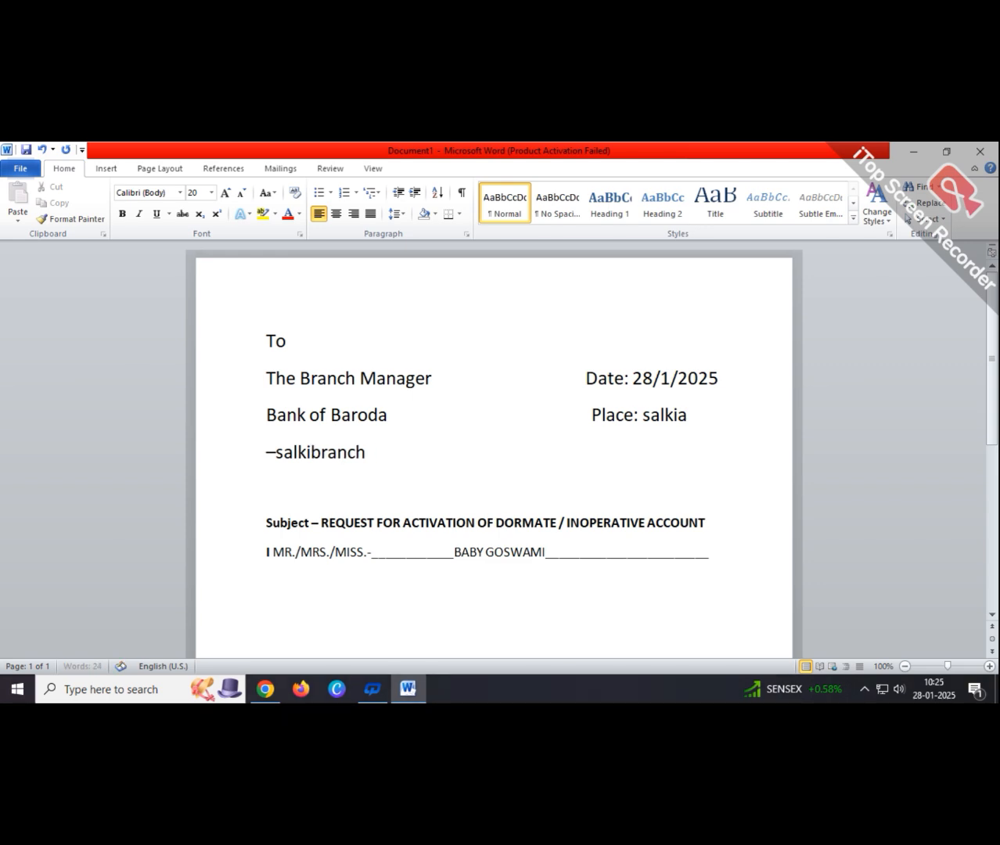
key("BackSpace")
key("BackSpace")
key("BackSpace")
key("BackSpace")
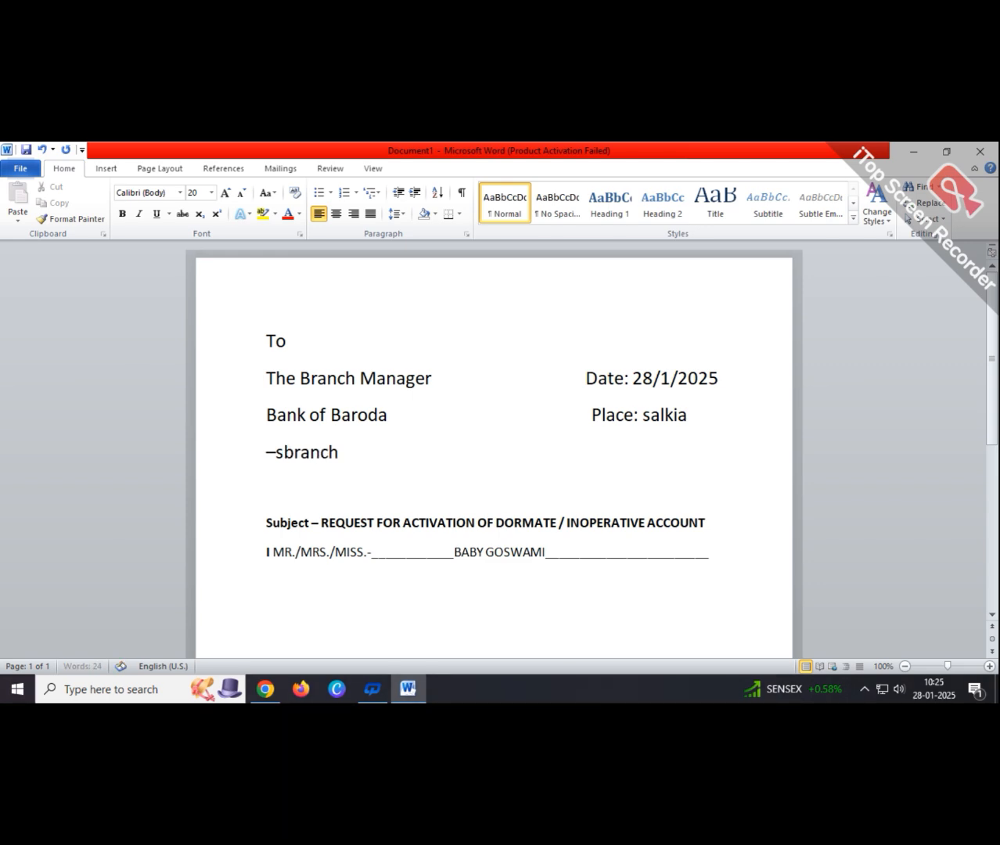
key("BackSpace")
key("BackSpace")
key("BackSpace")
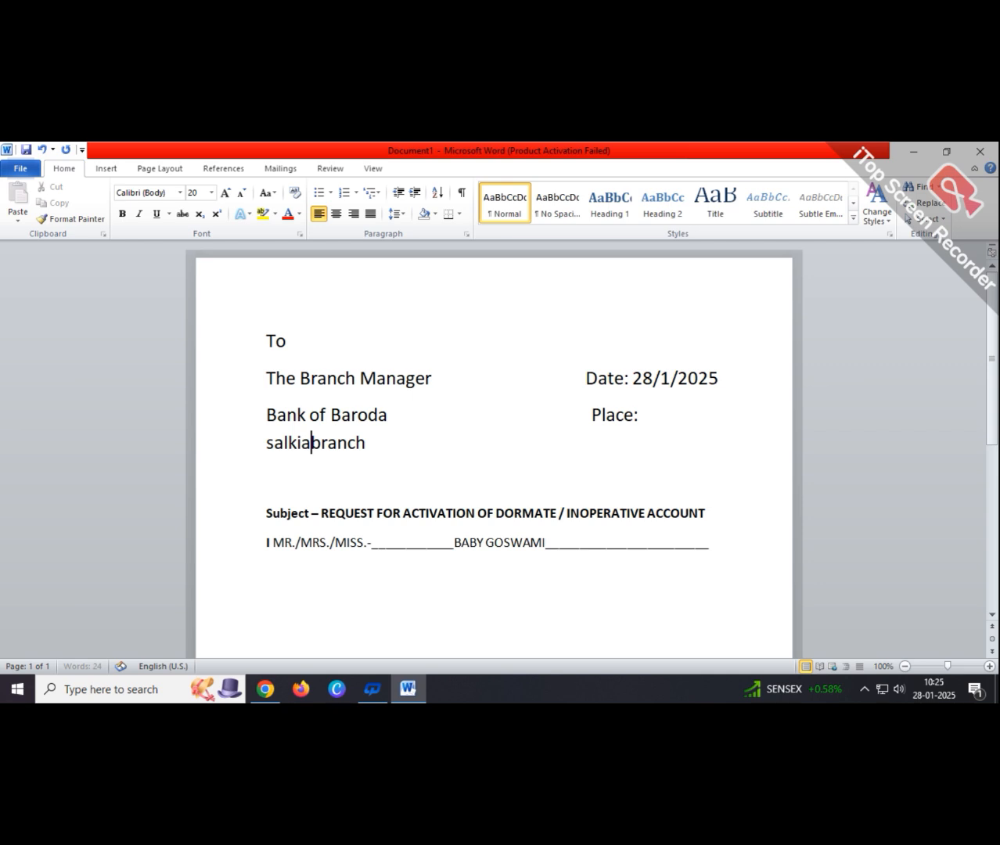
key("BackSpace")
key("BackSpace")
key("BackSpace")
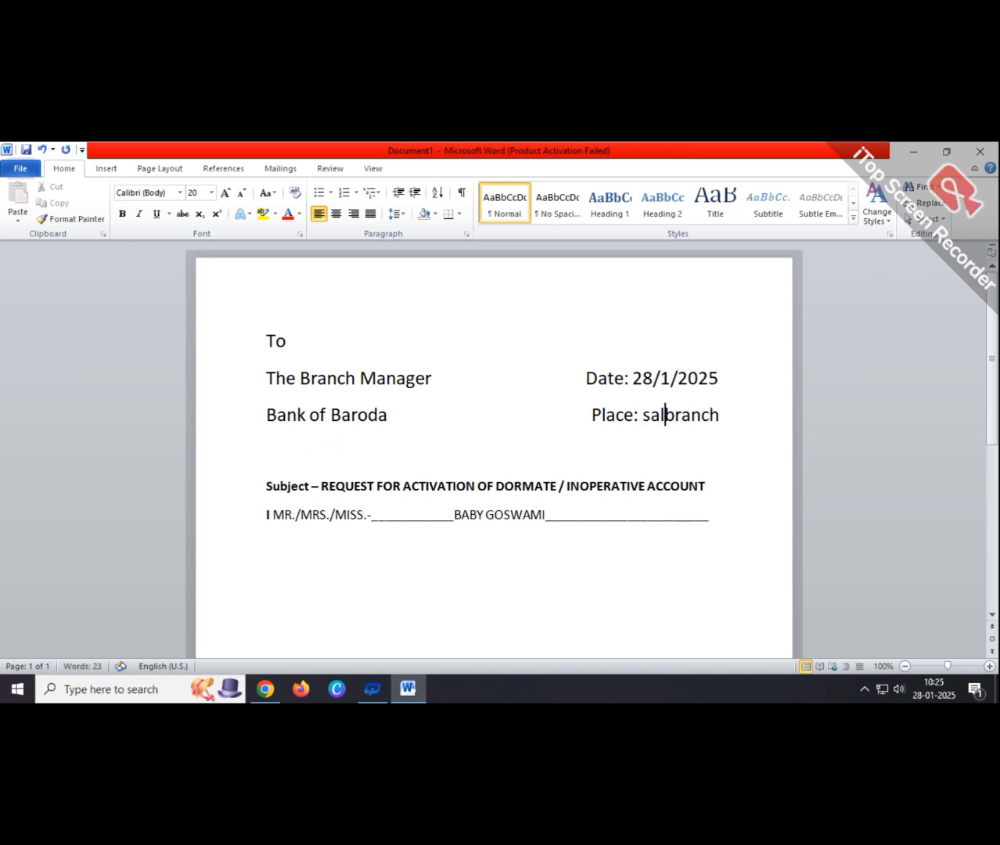
key("BackSpace")
key("BackSpace")
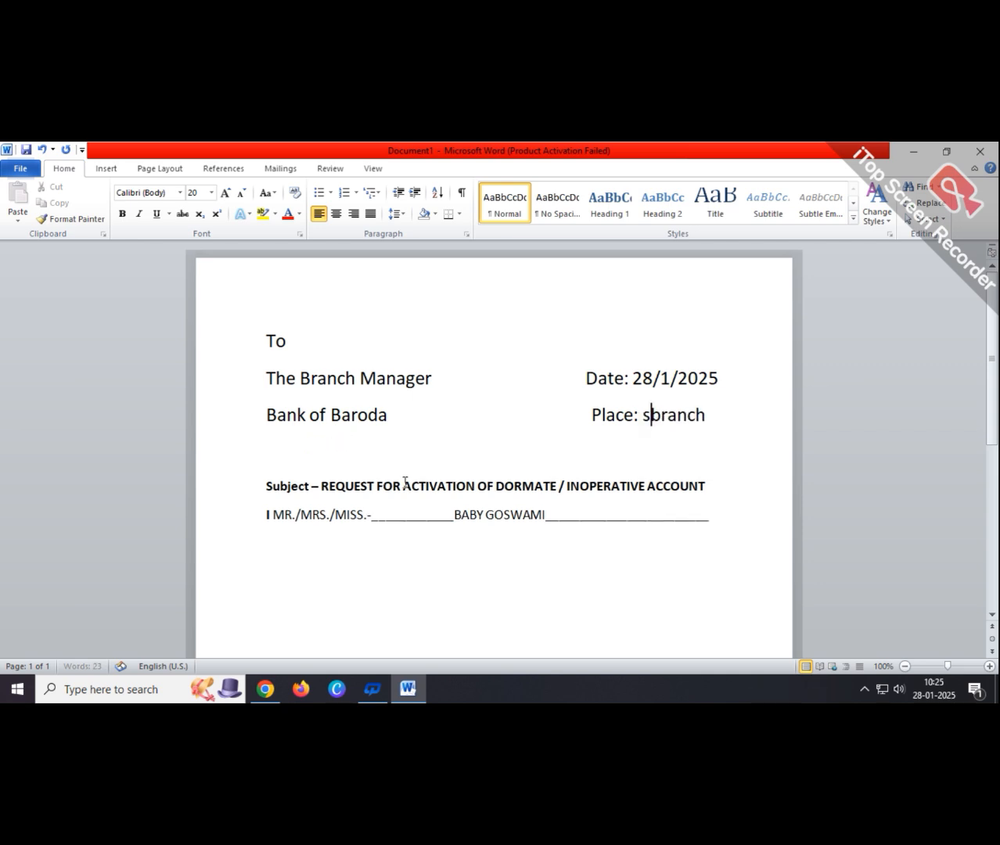
key("ctrl+z")
key("ctrl+z")
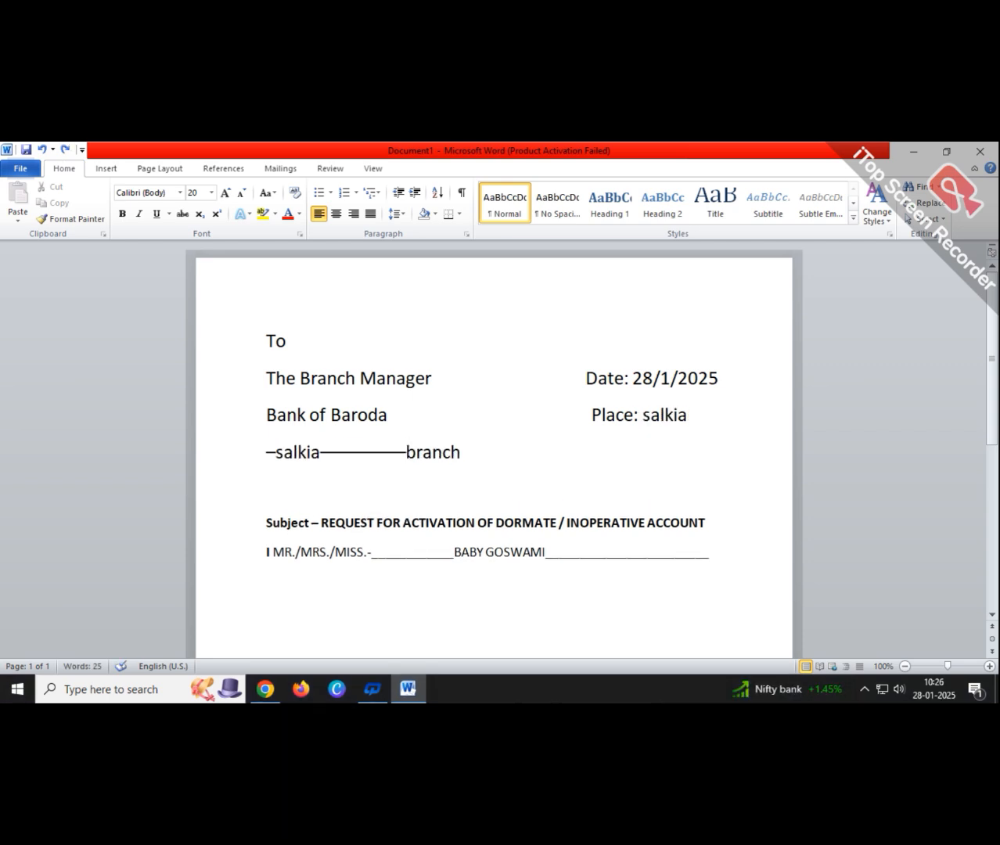
- Clear the remaining dashes, restore the final 'a' of 'salkia', and insert '__________' before 'branch'
key("ctrl+z")
key("BackSpace")
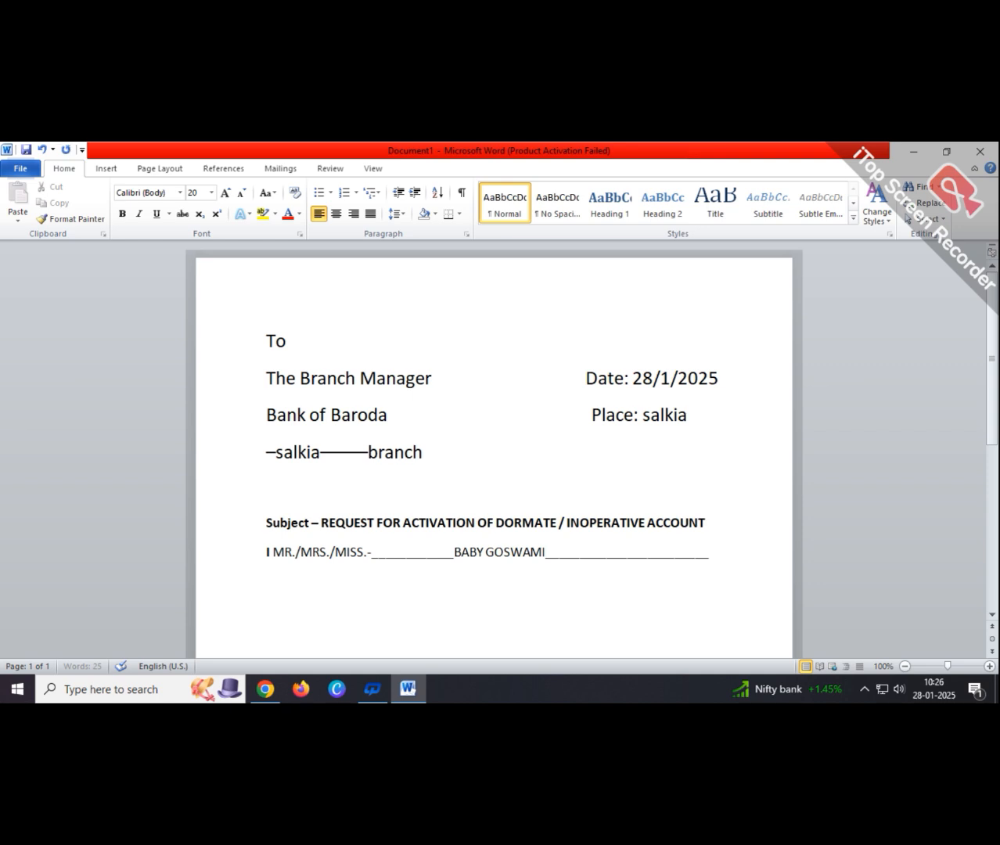
key("BackSpace")
key("BackSpace")
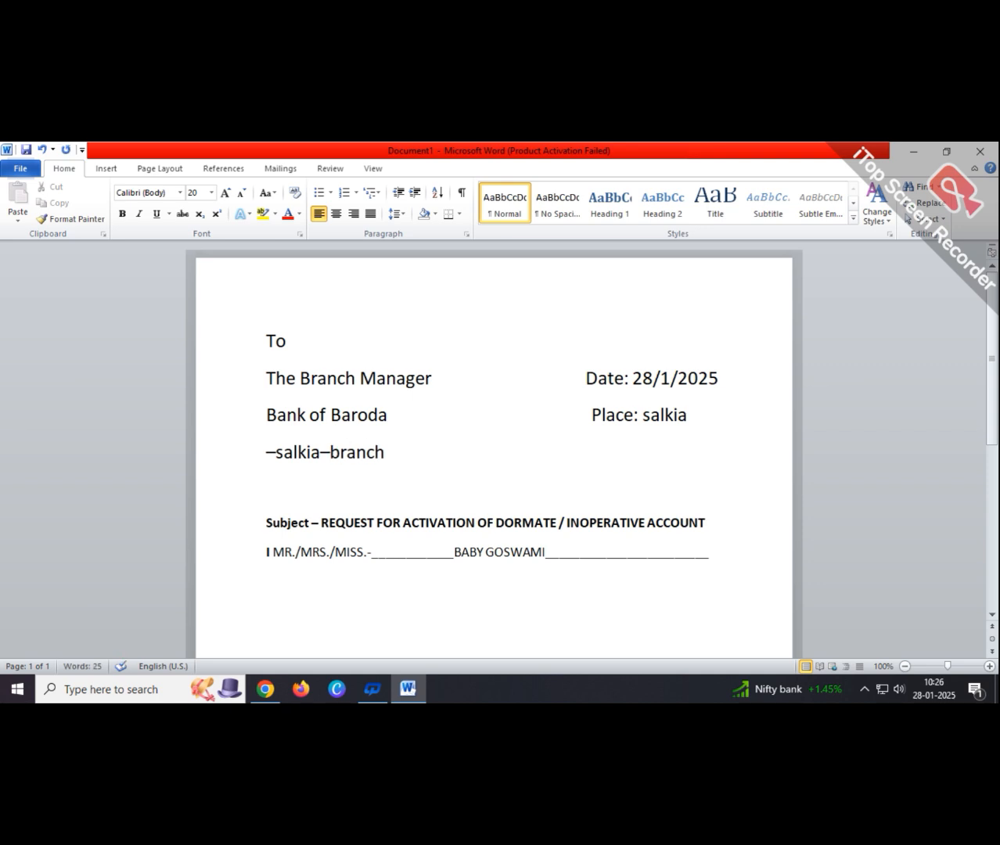
key("BackSpace")
key("BackSpace")
type("a")
type("__________")
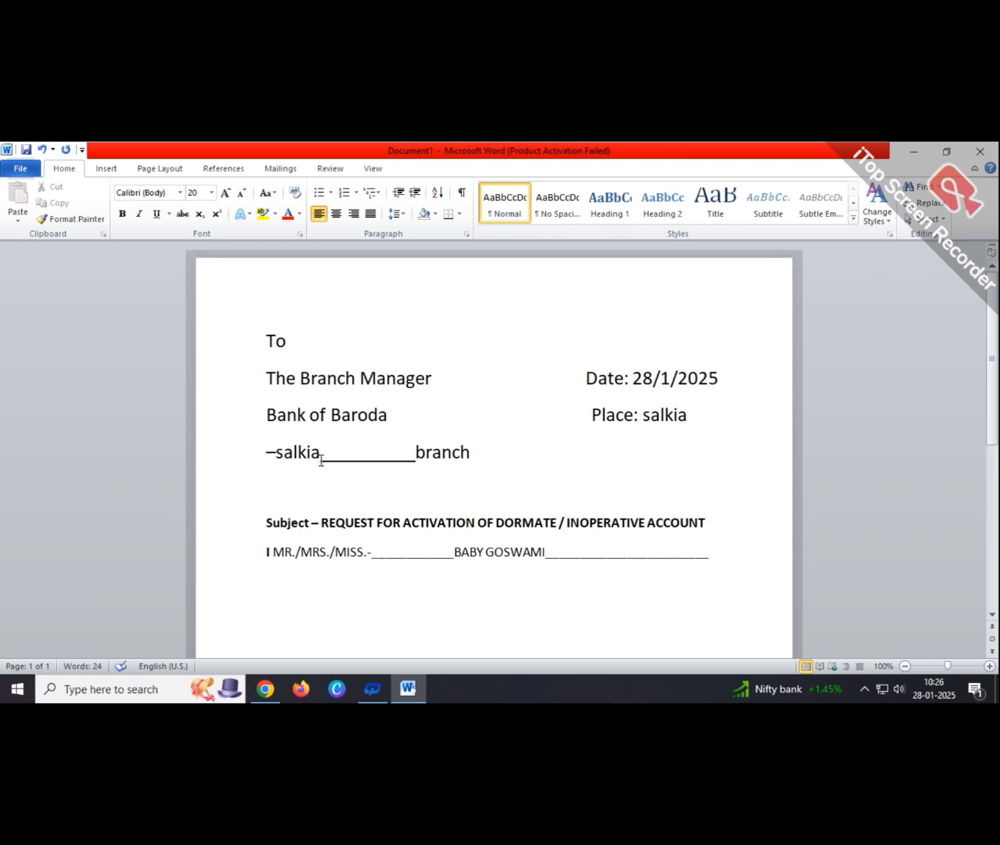
- Join the salkia branch line onto the Place line after a '-', and add a line below the name line
left_click(279, 459)
key("BackSpace")
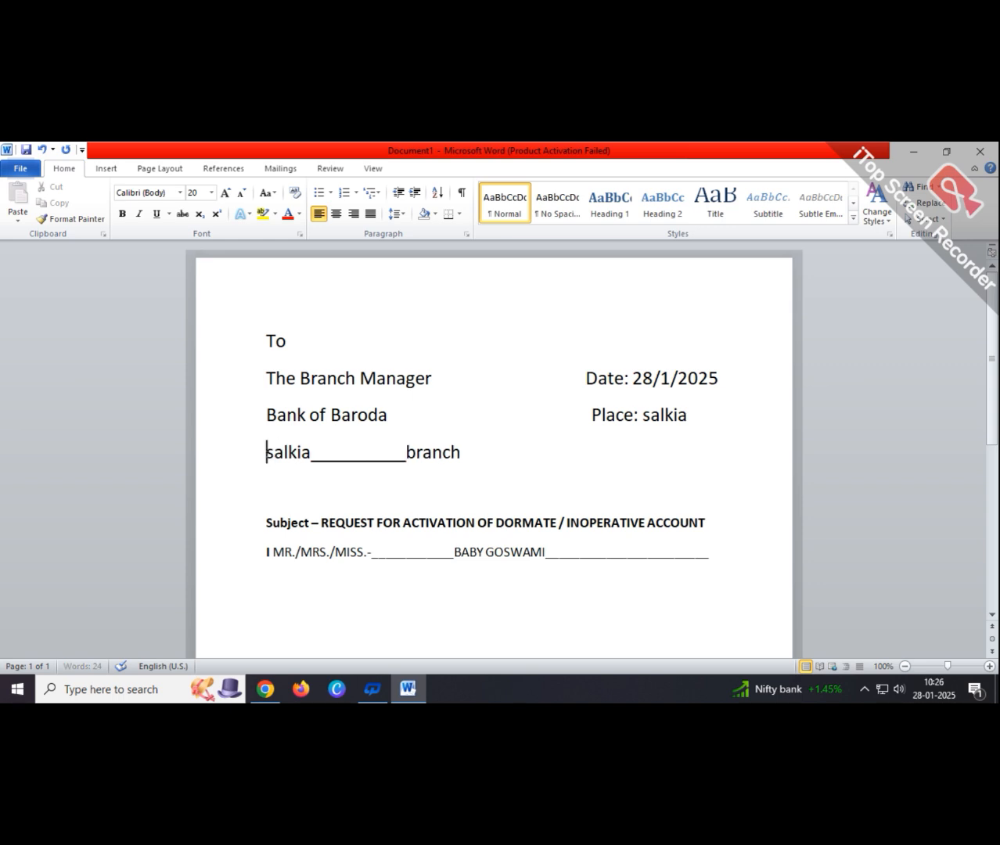
key("BackSpace")
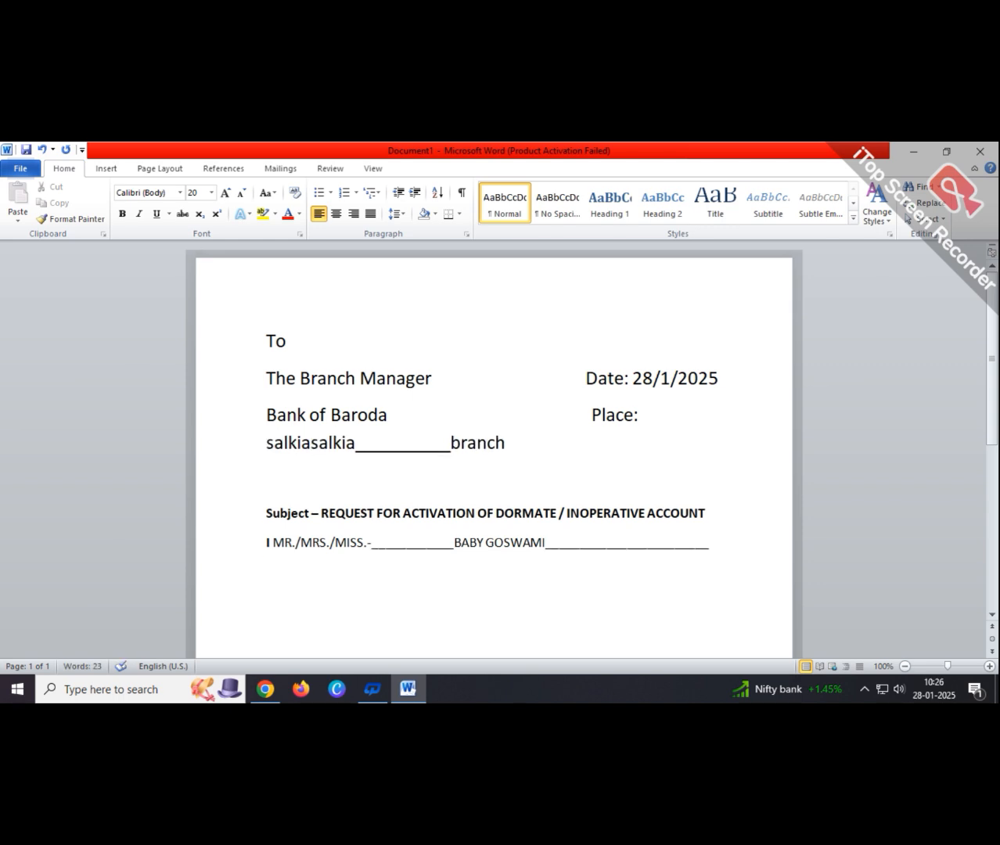
left_click(310, 443)
type("-")
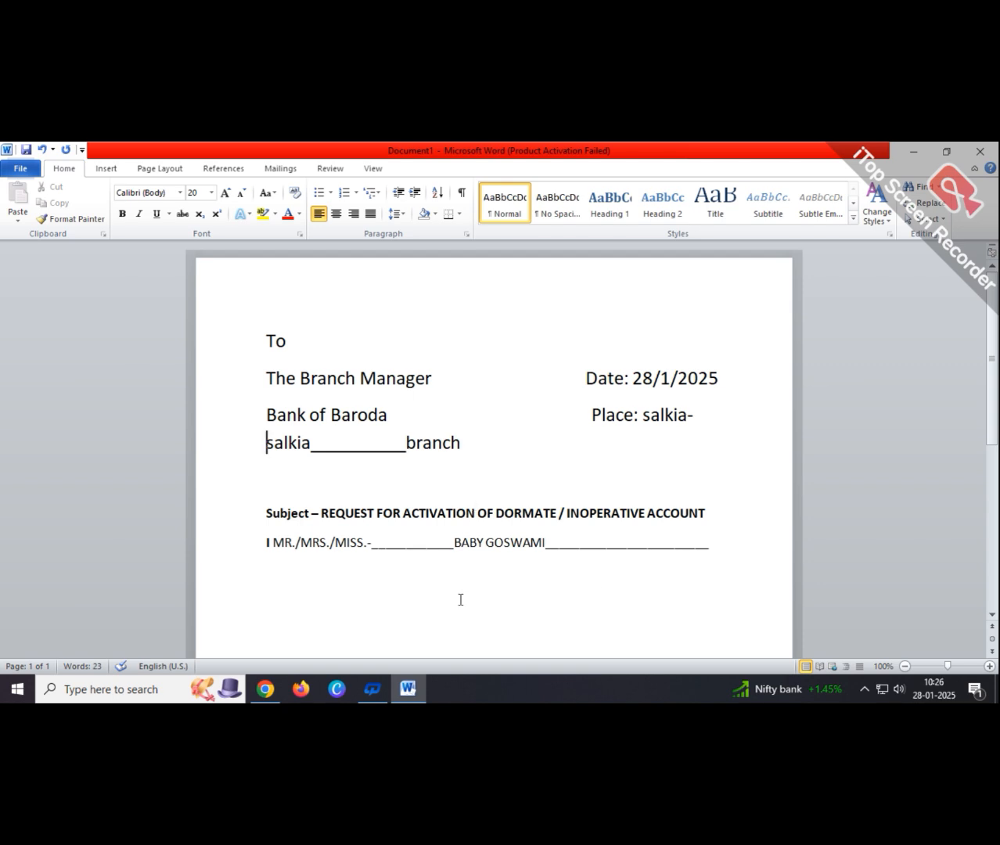
left_click(714, 552)
key("Return")
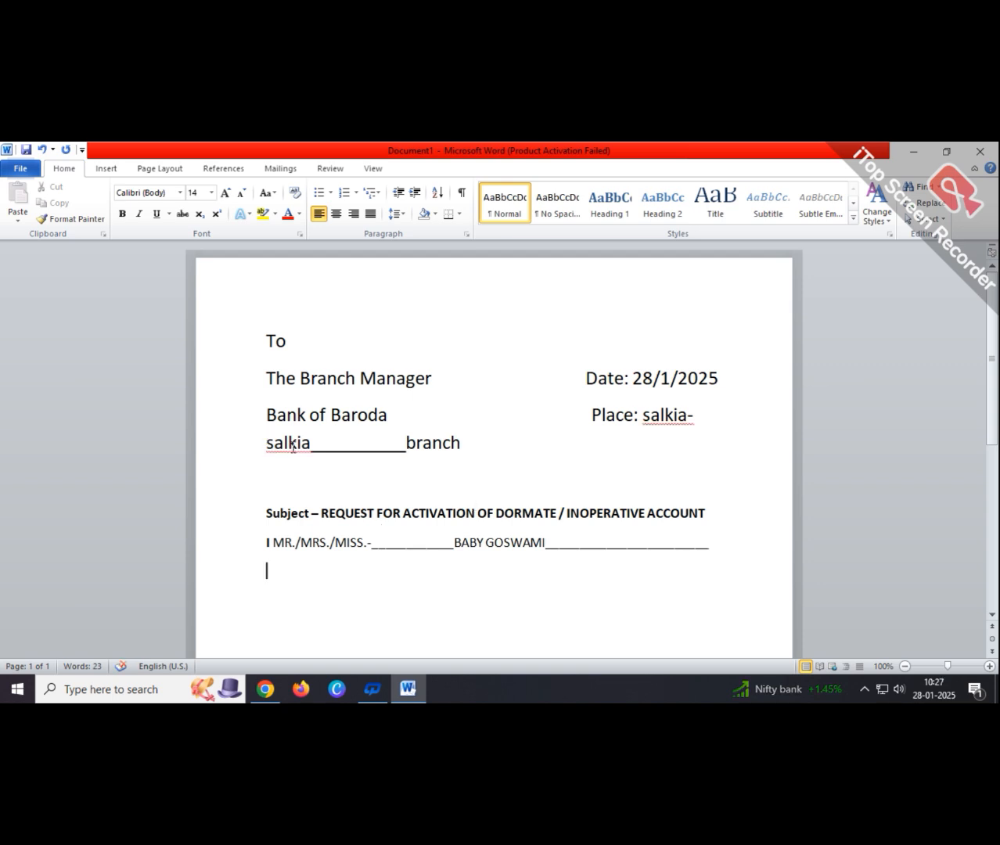
- Mark 'salkia' as Ignore All so it is no longer flagged as misspelled
right_click(293, 447)
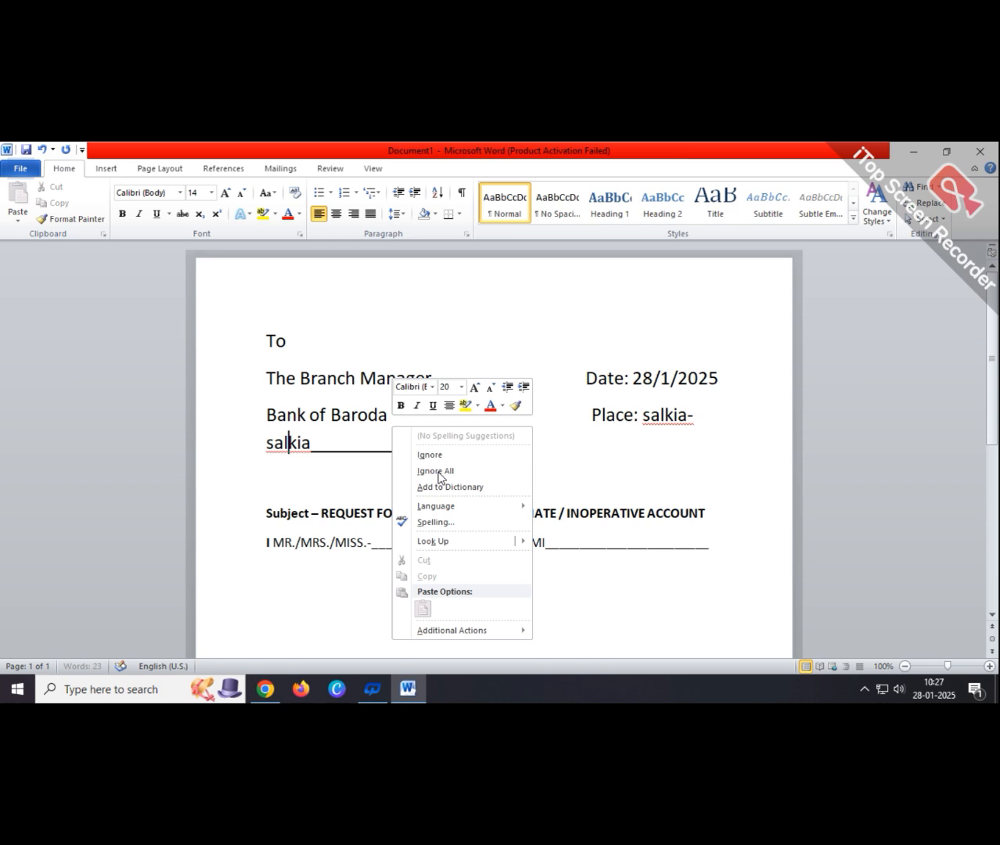
left_click(670, 430)
right_click(666, 419)
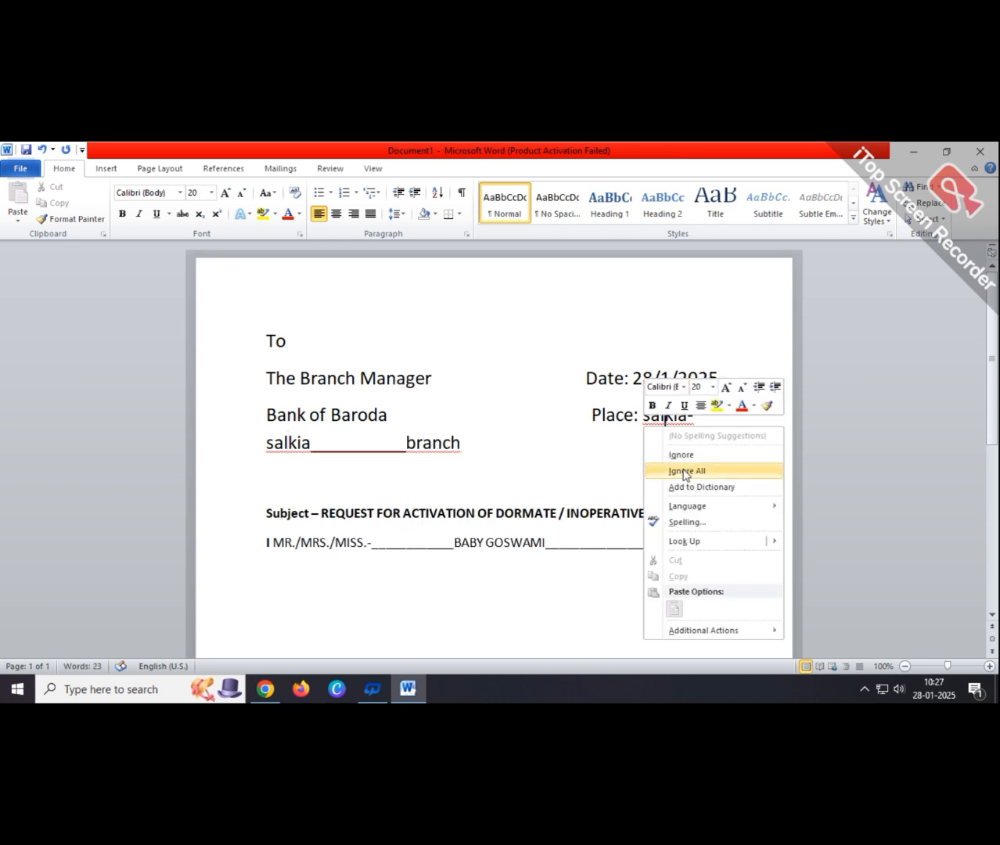
left_click(683, 470)
left_click(466, 443)
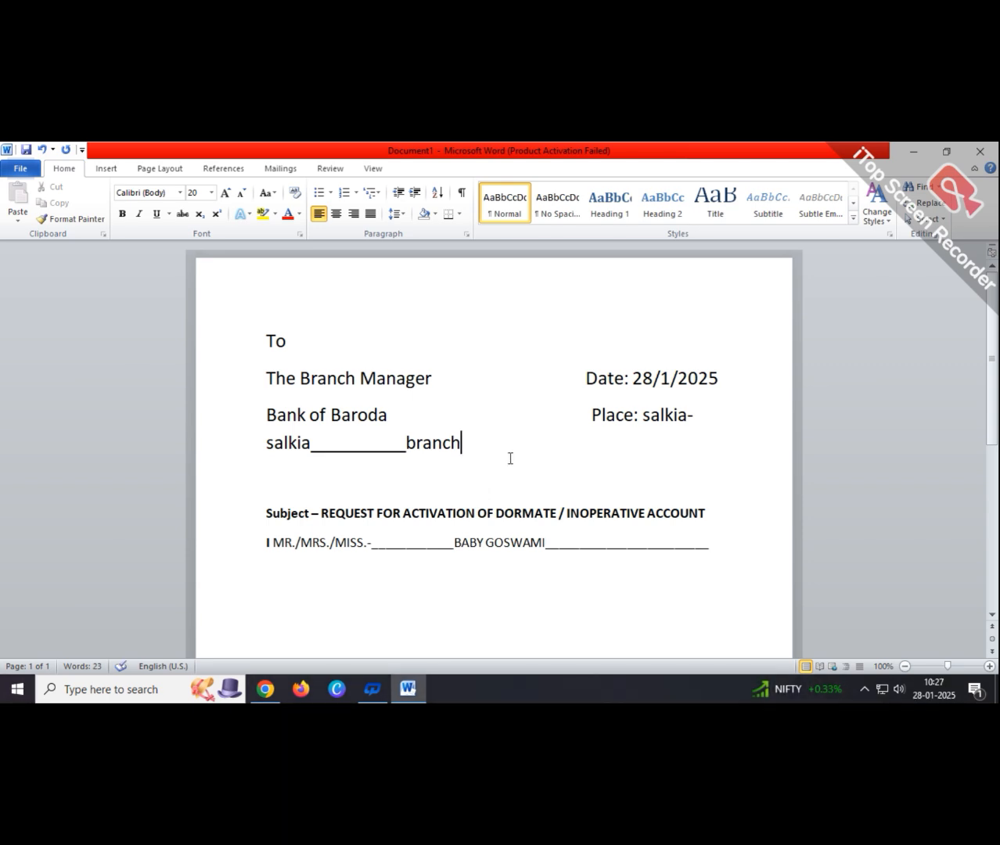
- On the line below the name, type 'Maintaining the account no -' followed by the account number
left_click(712, 547)
type("Maint")
type("aining")
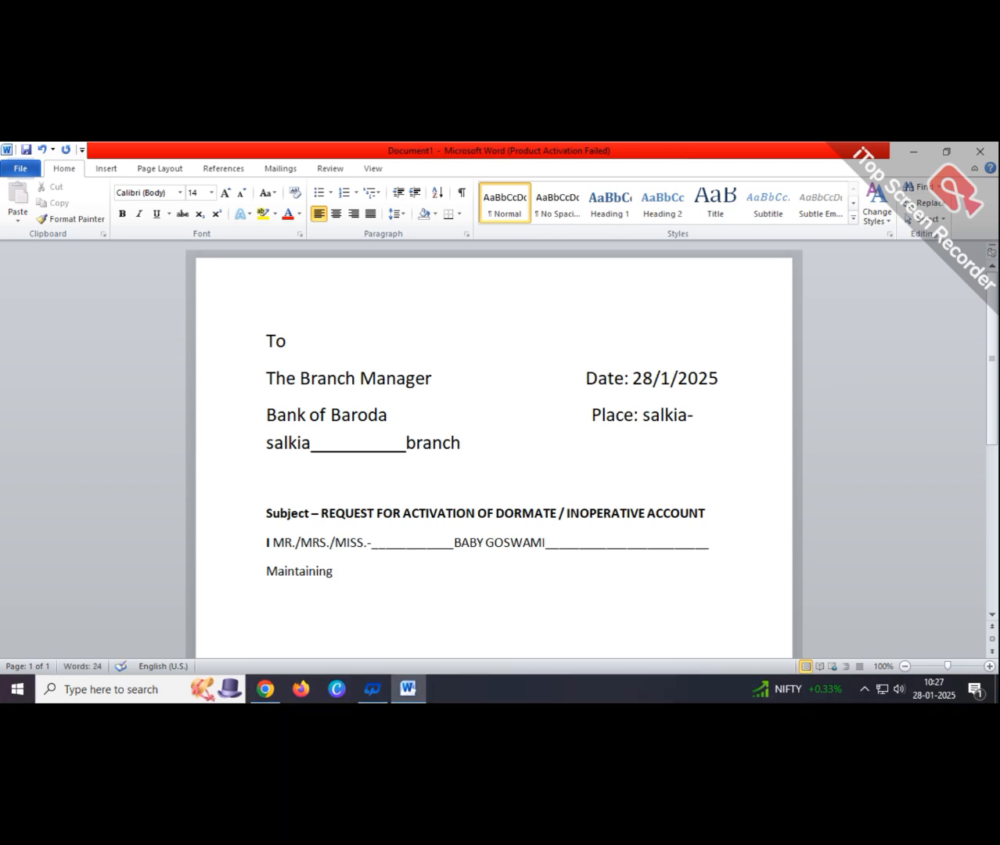
type(" the account ")
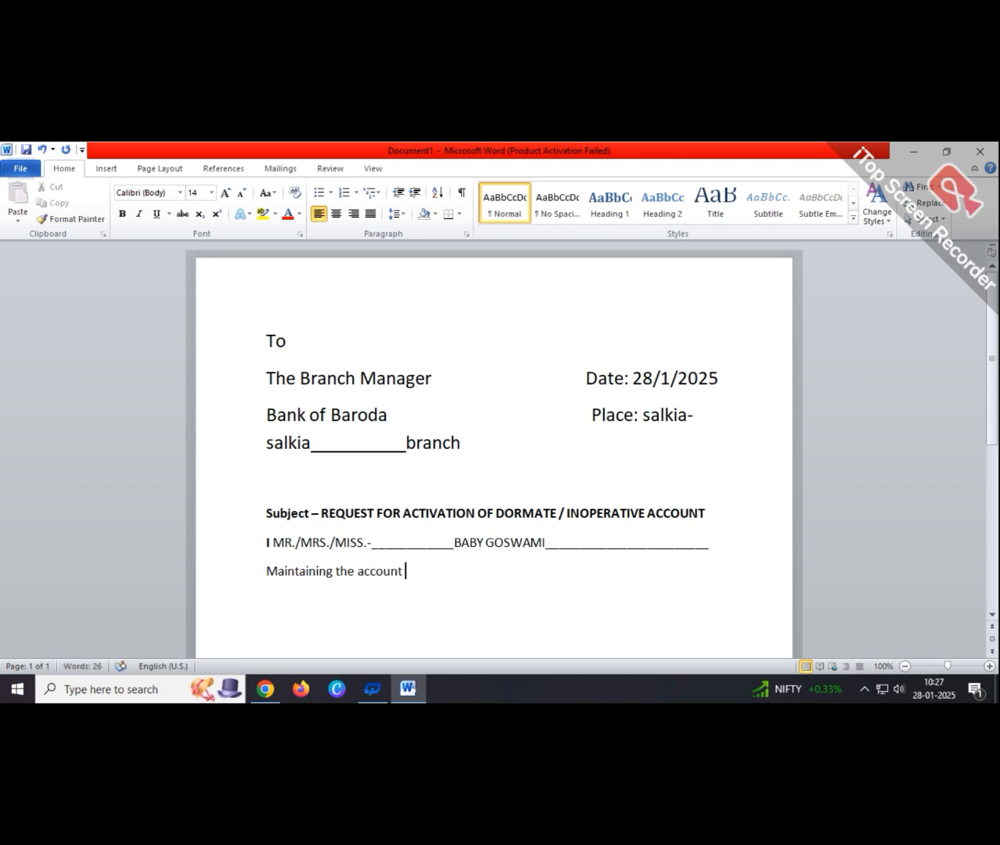
type("no -12345678910")
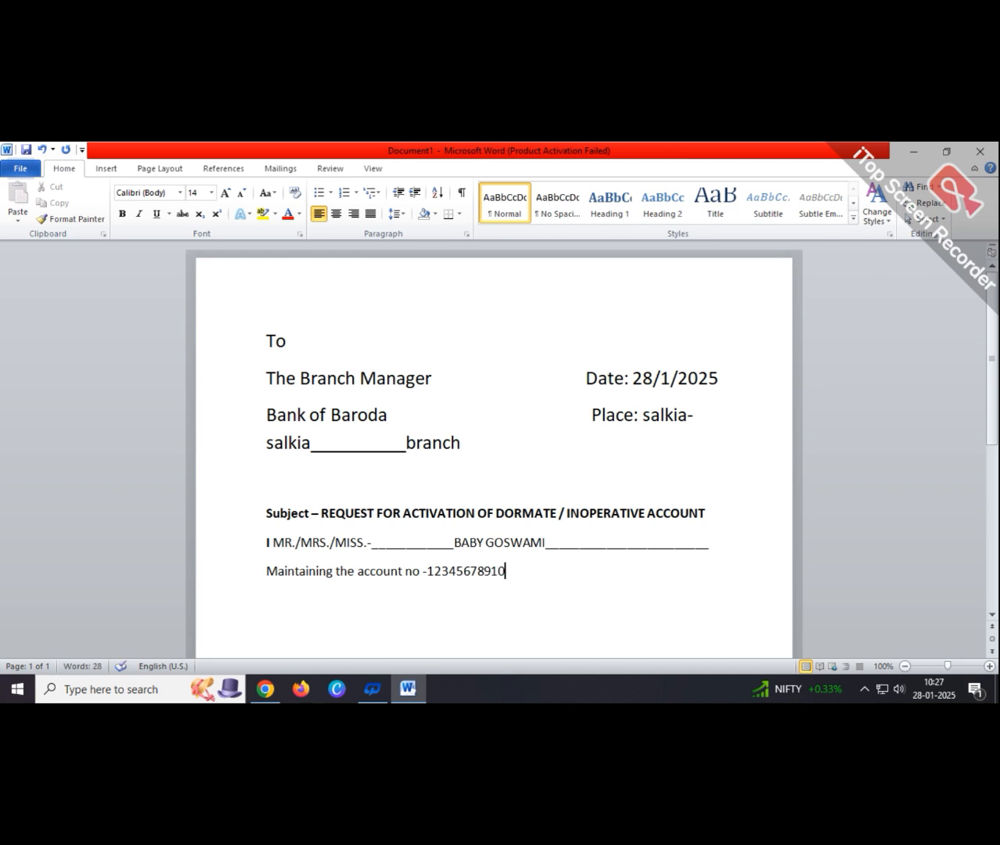
type("-ex")
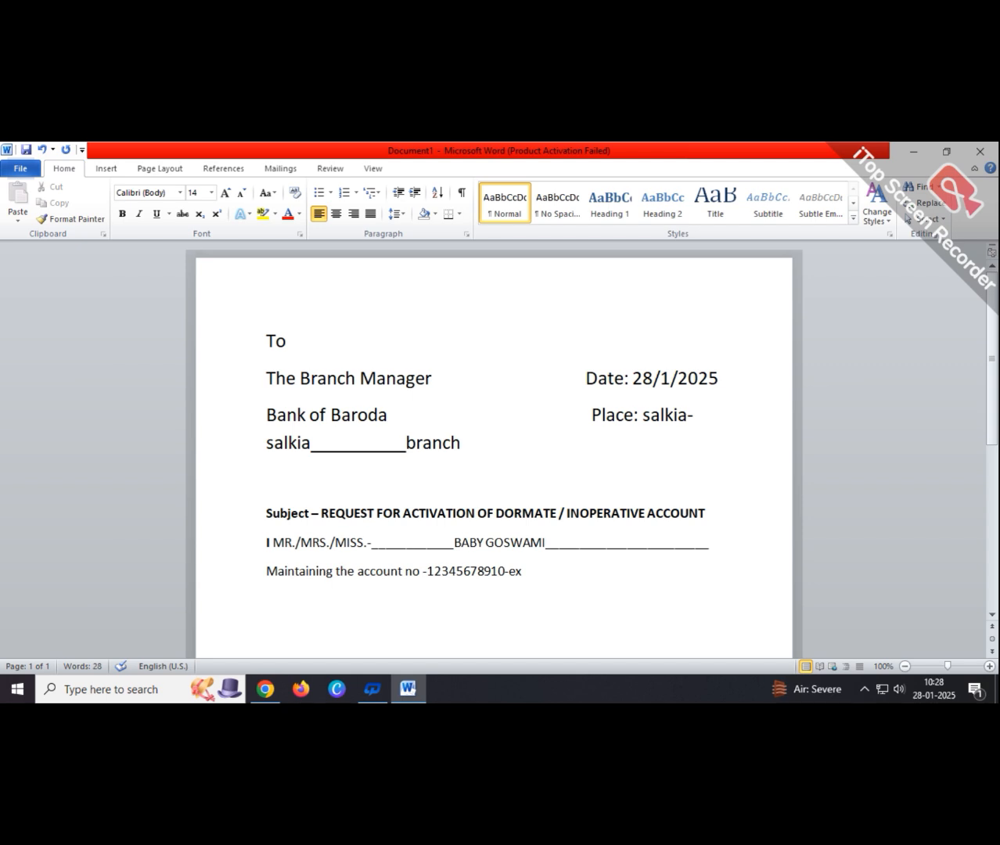
- Finish the account line with '__' and 'with you.', accepting the lowercase 'with' spelling suggestion
type("__")
type("With you.")
key("Return")
key("Return")
right_click(552, 577)
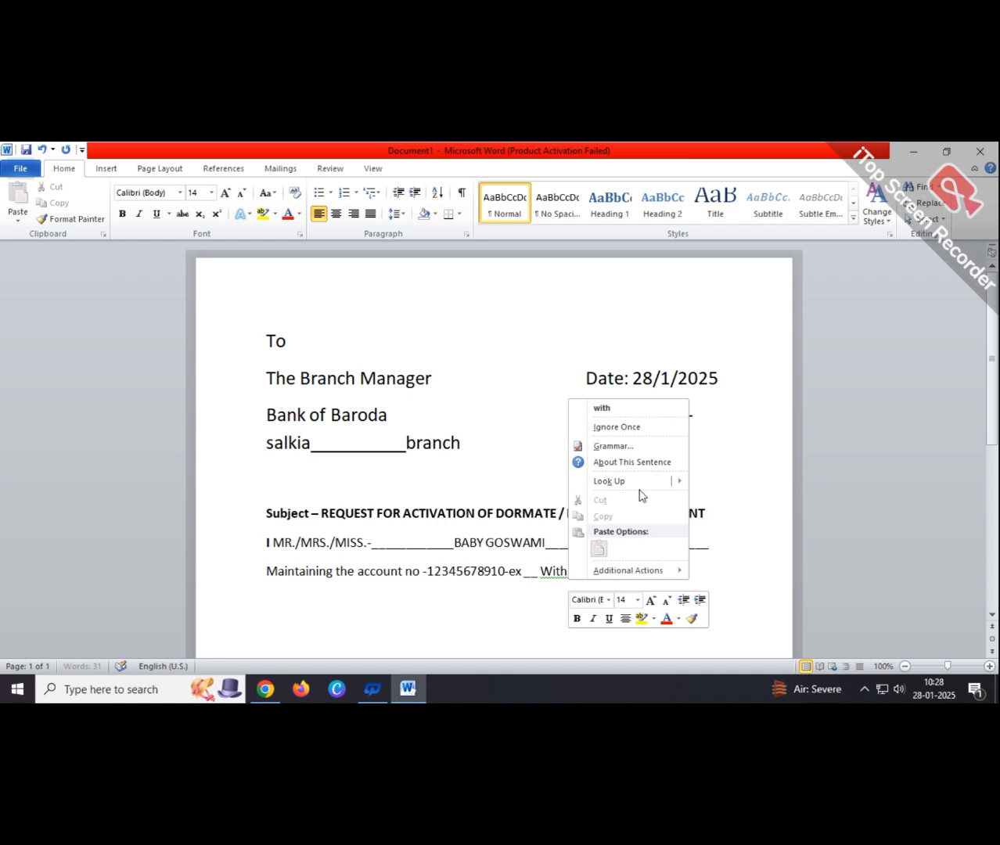
key("Return")
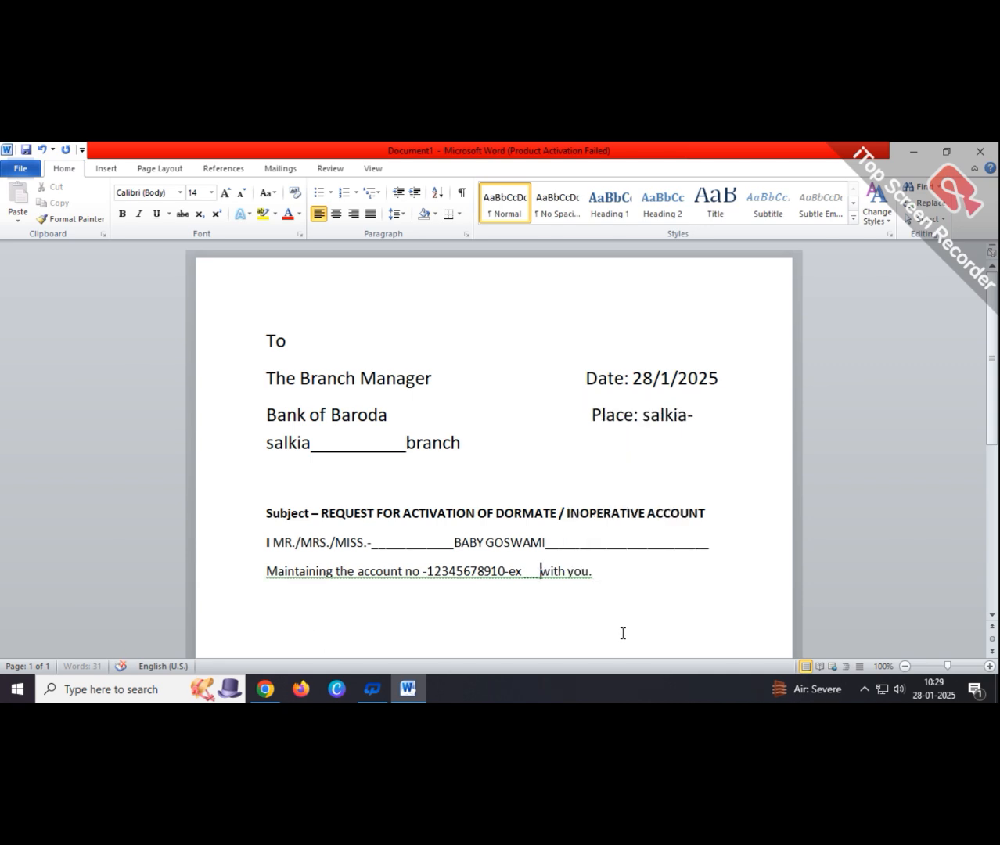
- Ignore the fragment warning on the account line and leave one empty line after 'with you.'
right_click(537, 580)
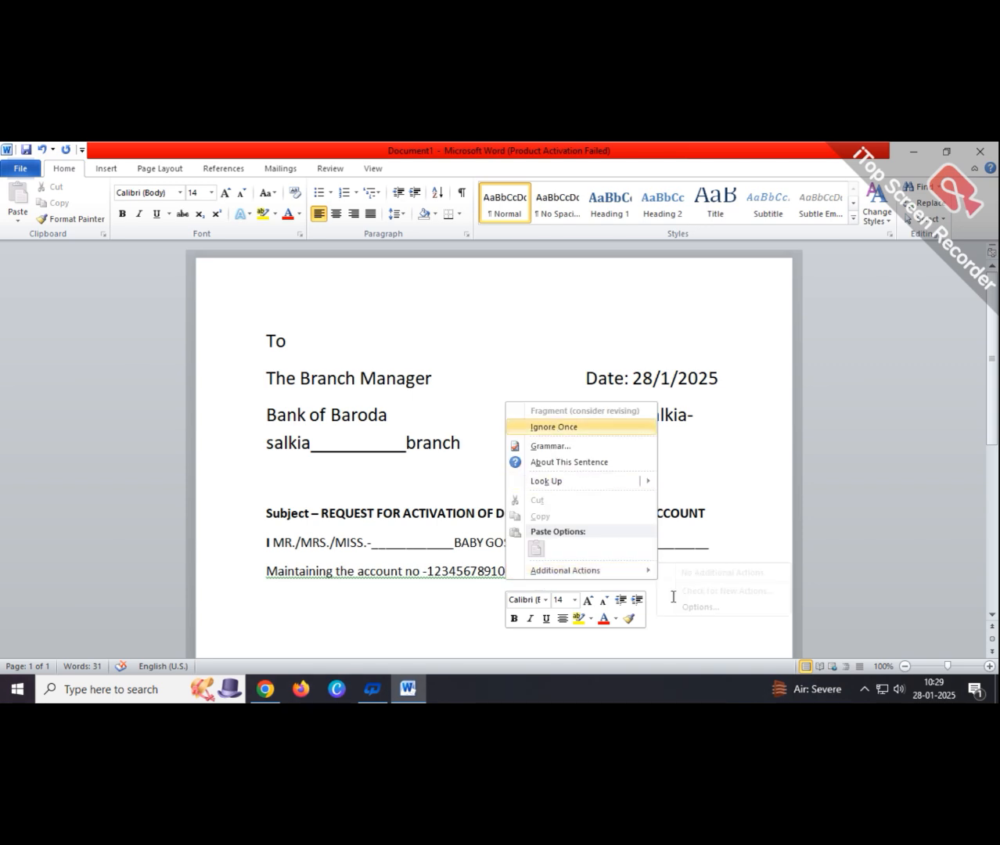
key("Return")
left_click(612, 579)
key("Return")
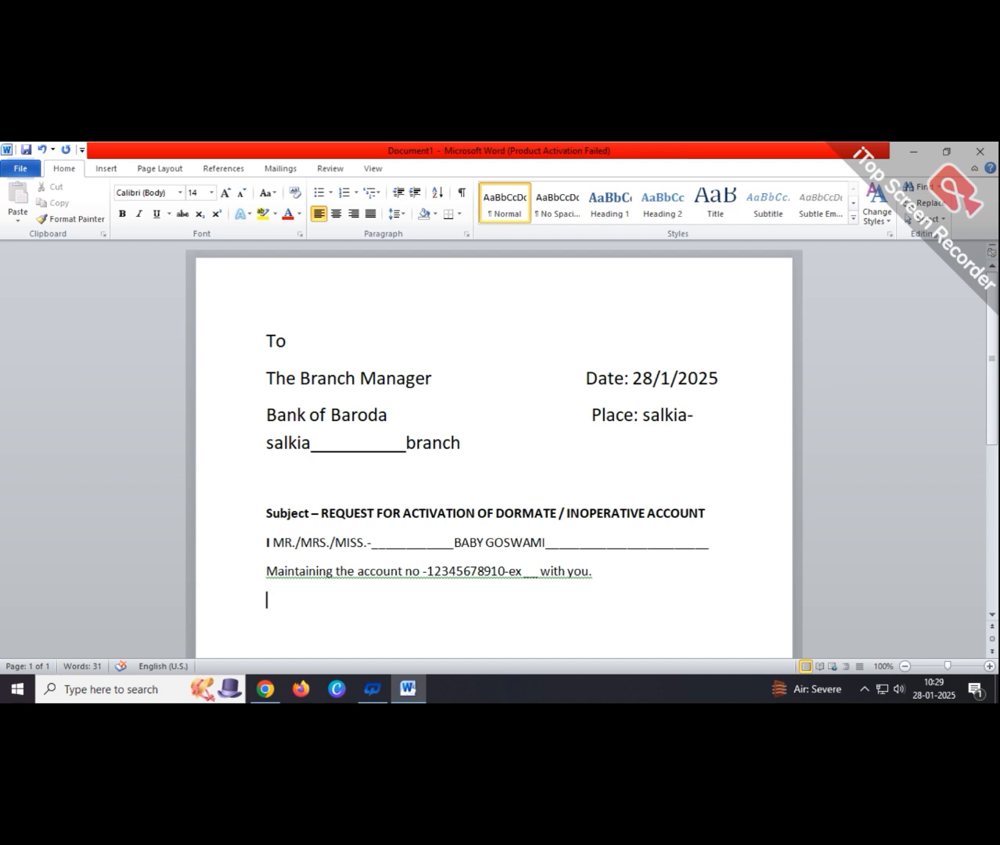
right_click(339, 574)
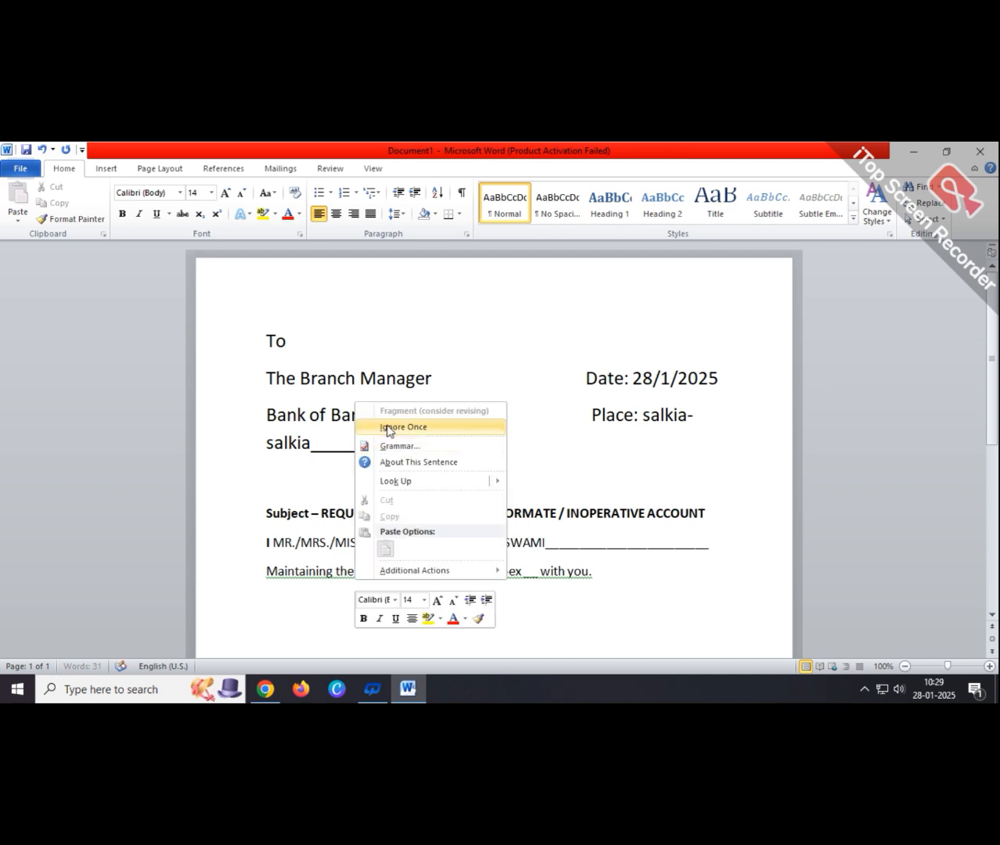
left_click(391, 426)
left_click(634, 572)
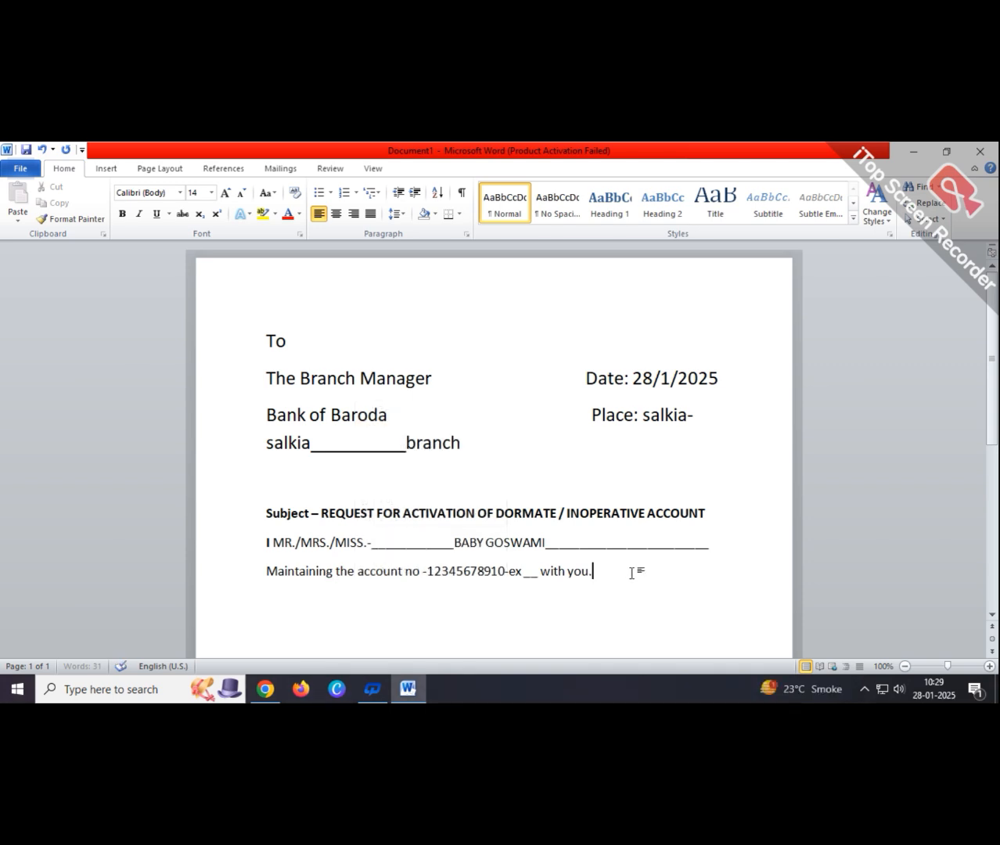
key("Return")
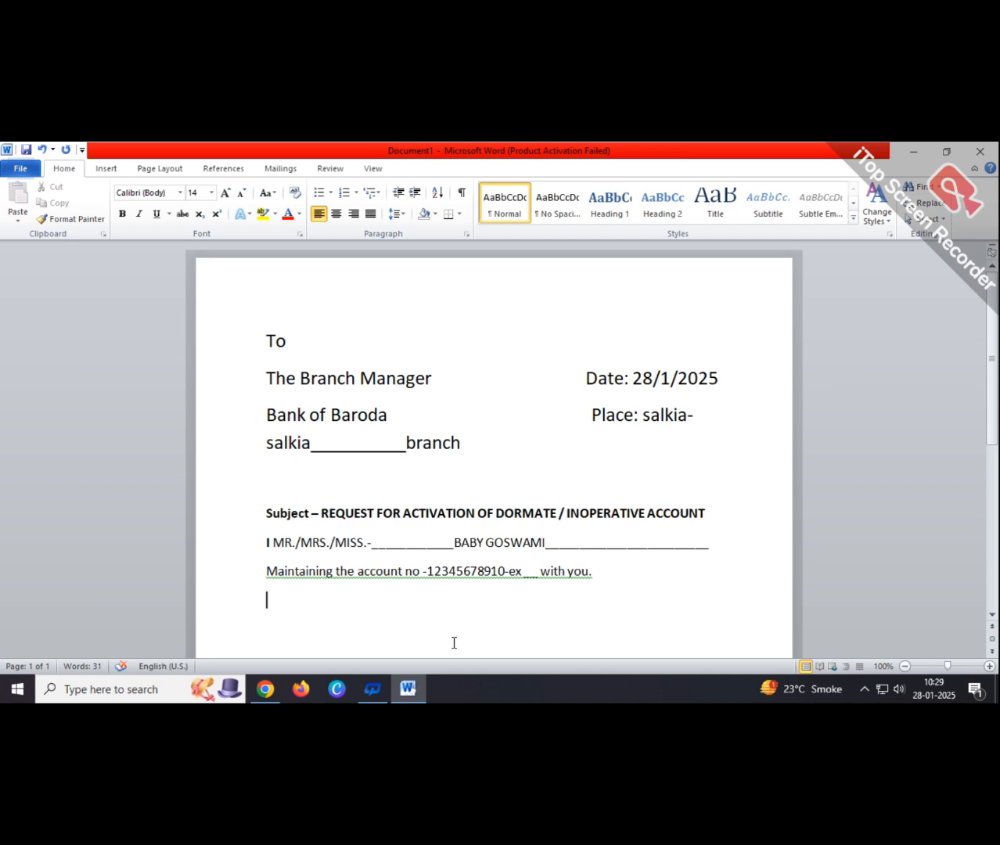
key("BackSpace")
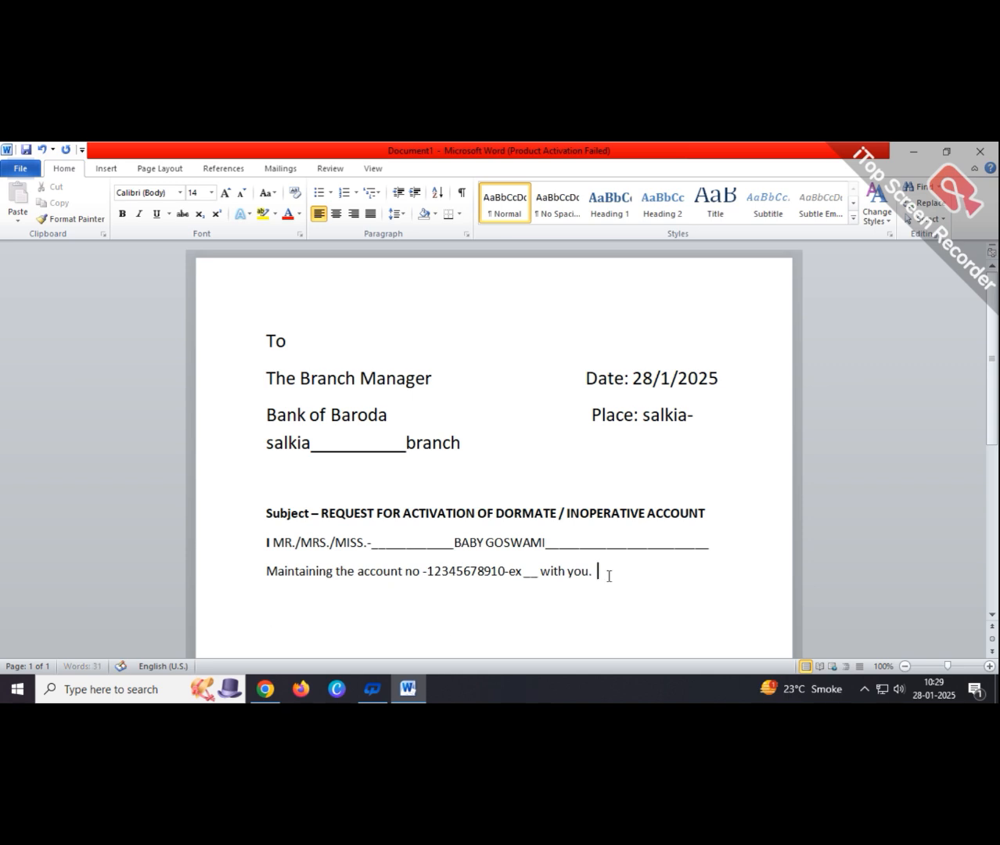
key("Return")
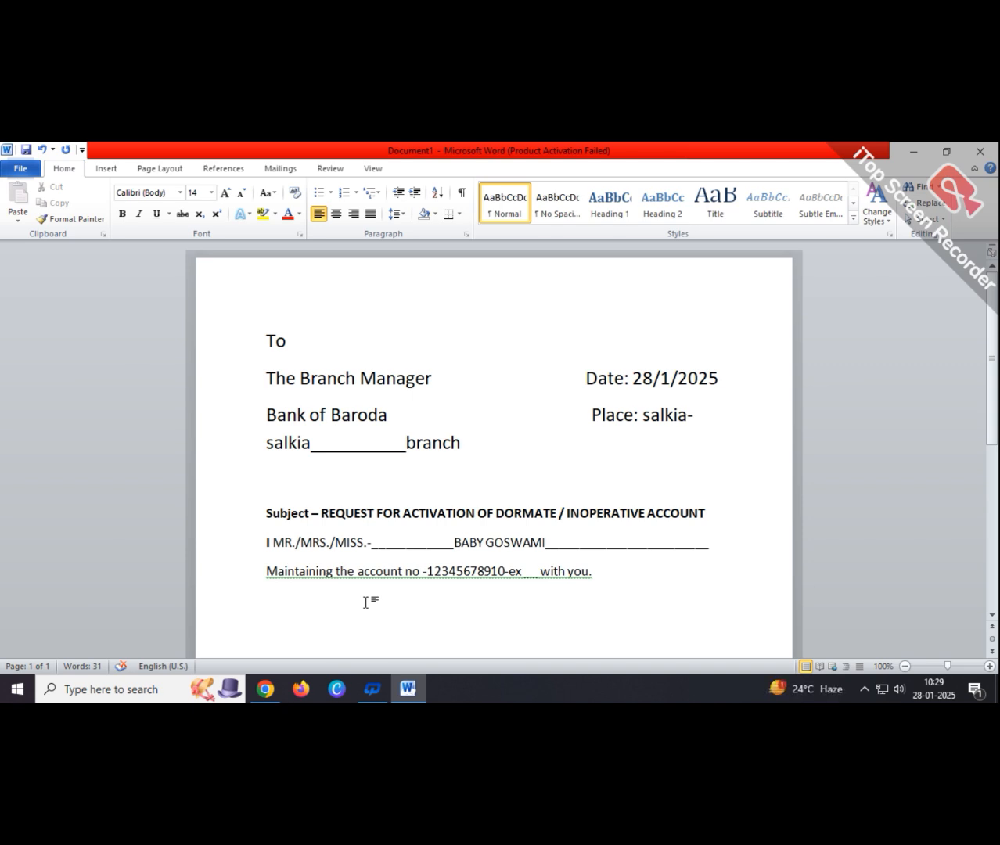
- Type 'The Said account has been operated by me for long time .Now I understand that bank classified the said account as dormate'
type("The Said account ")
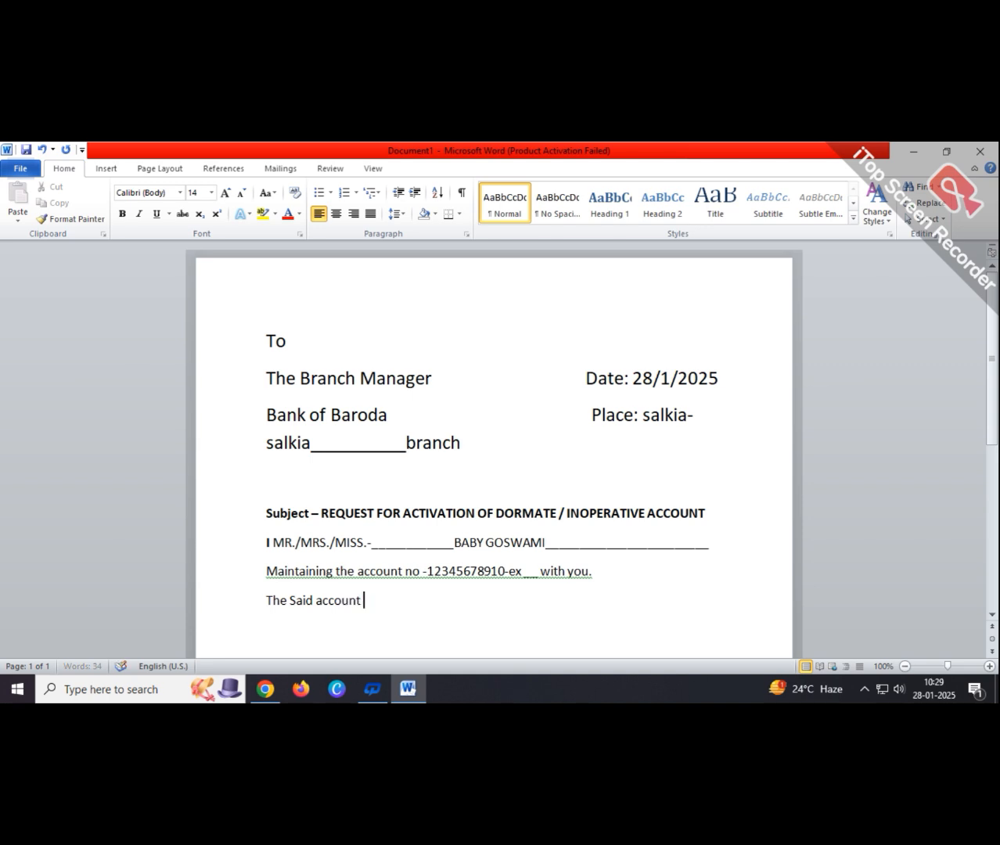
type("has been opera")
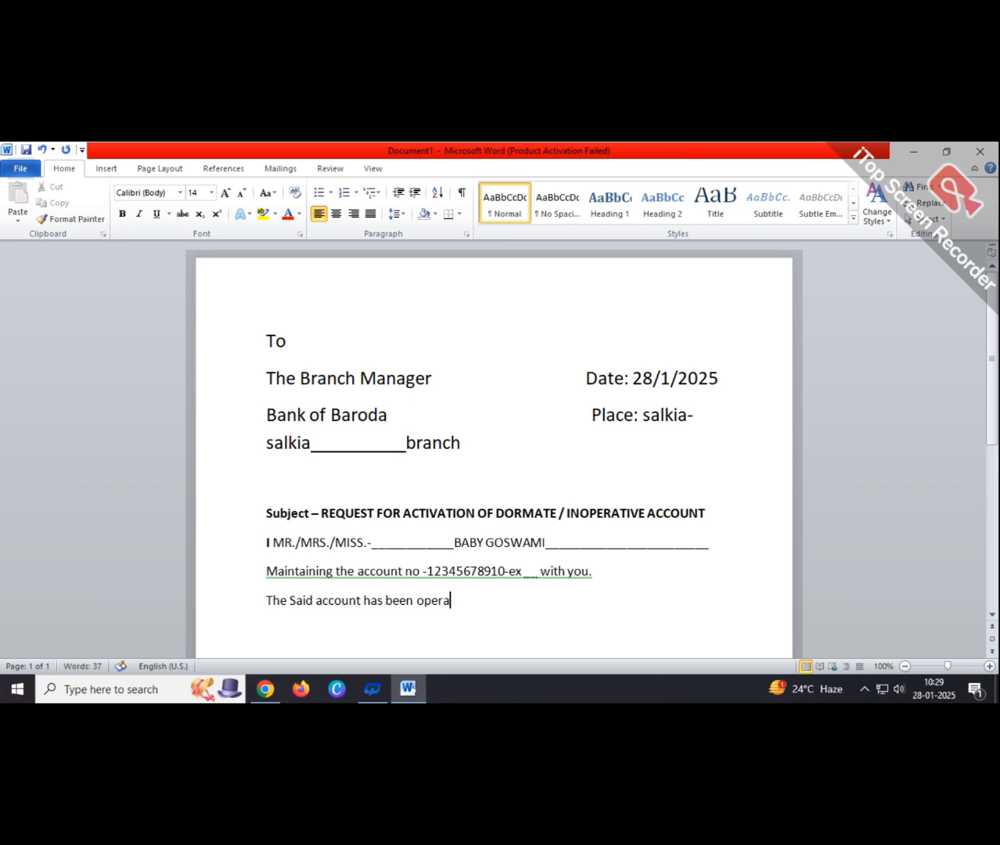
type("ted by me for long")
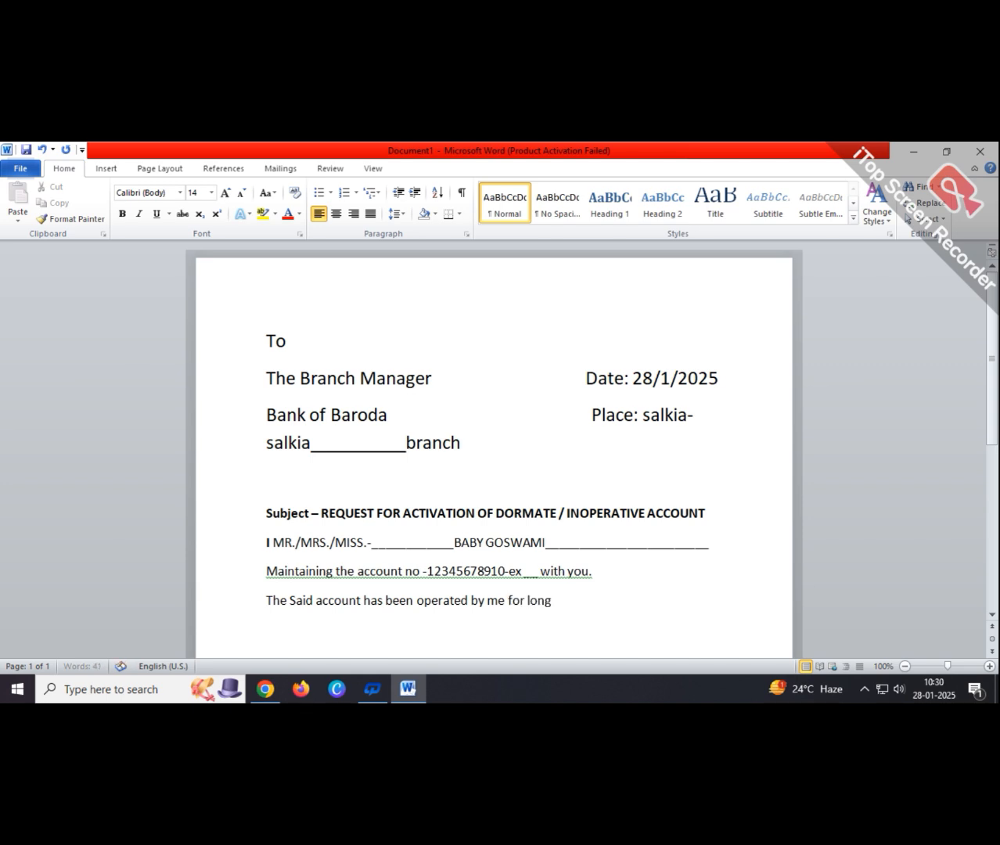
type(" time .Now I understa")
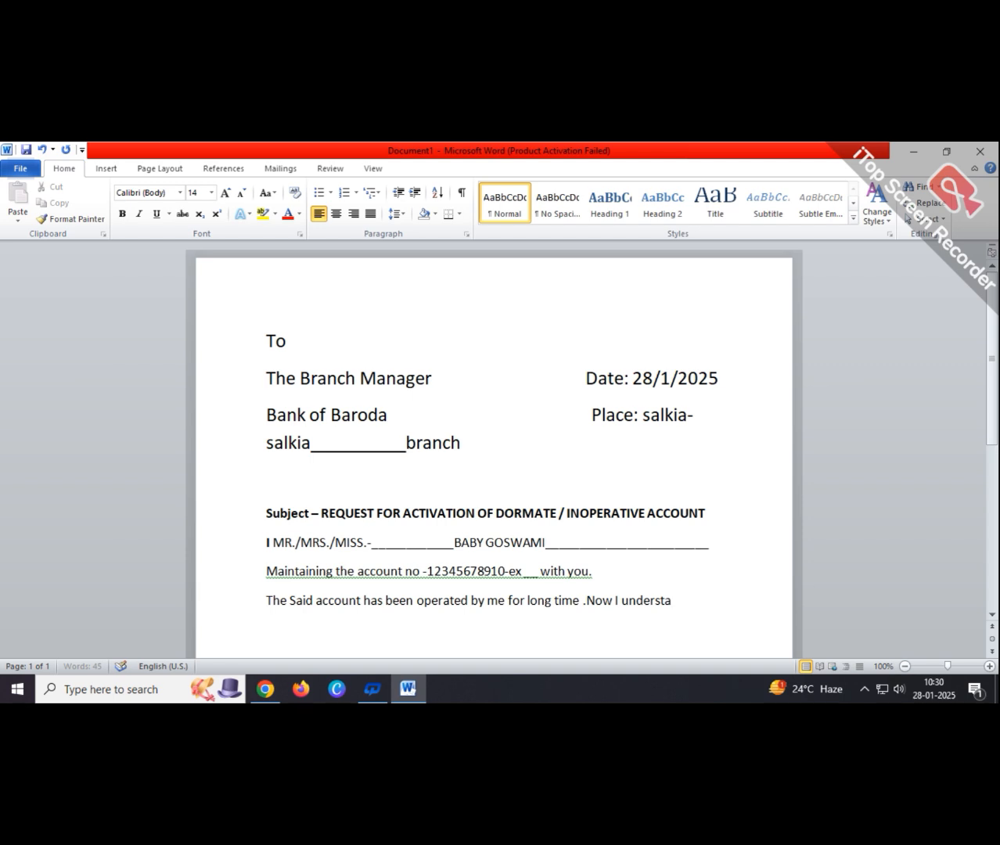
type("nd that bank")
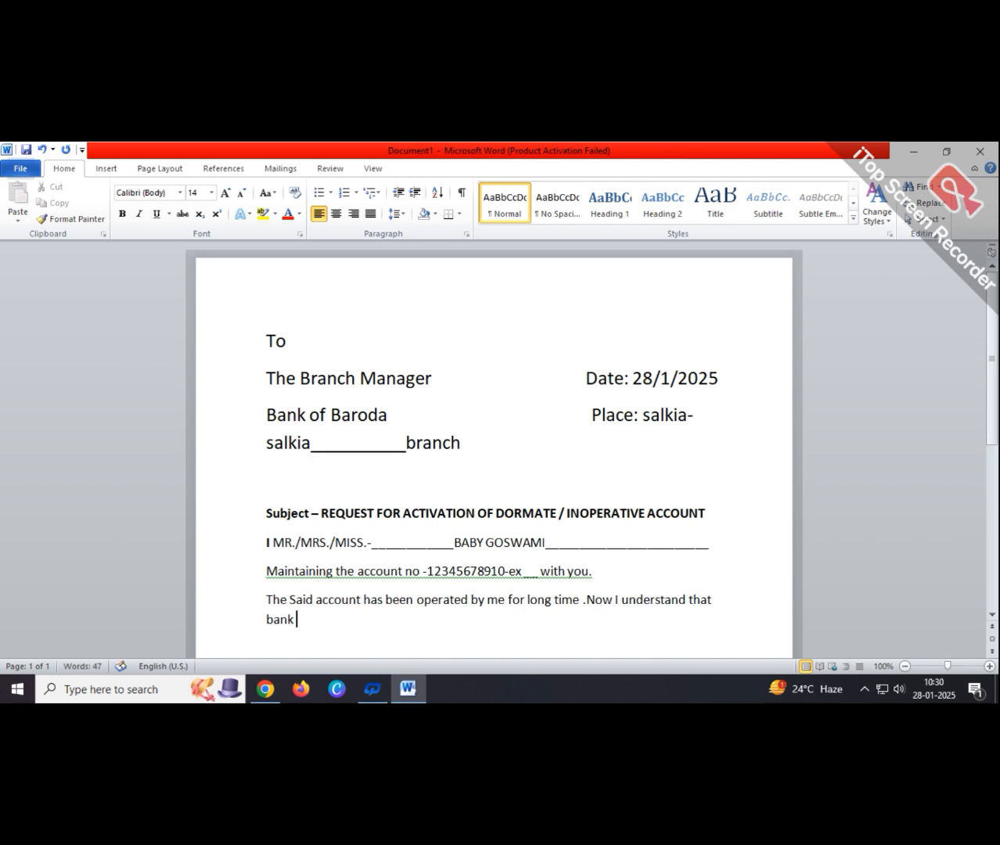
type(" clas")
type("s")
type("i")
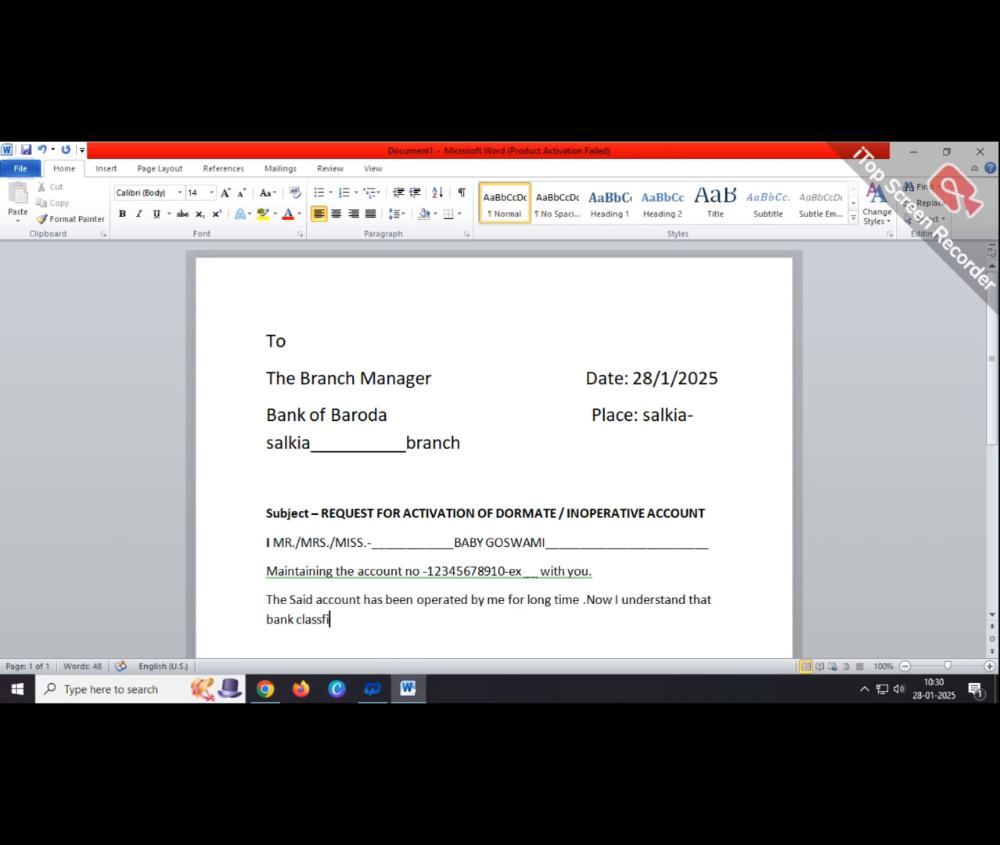
type("fied  the said account ")
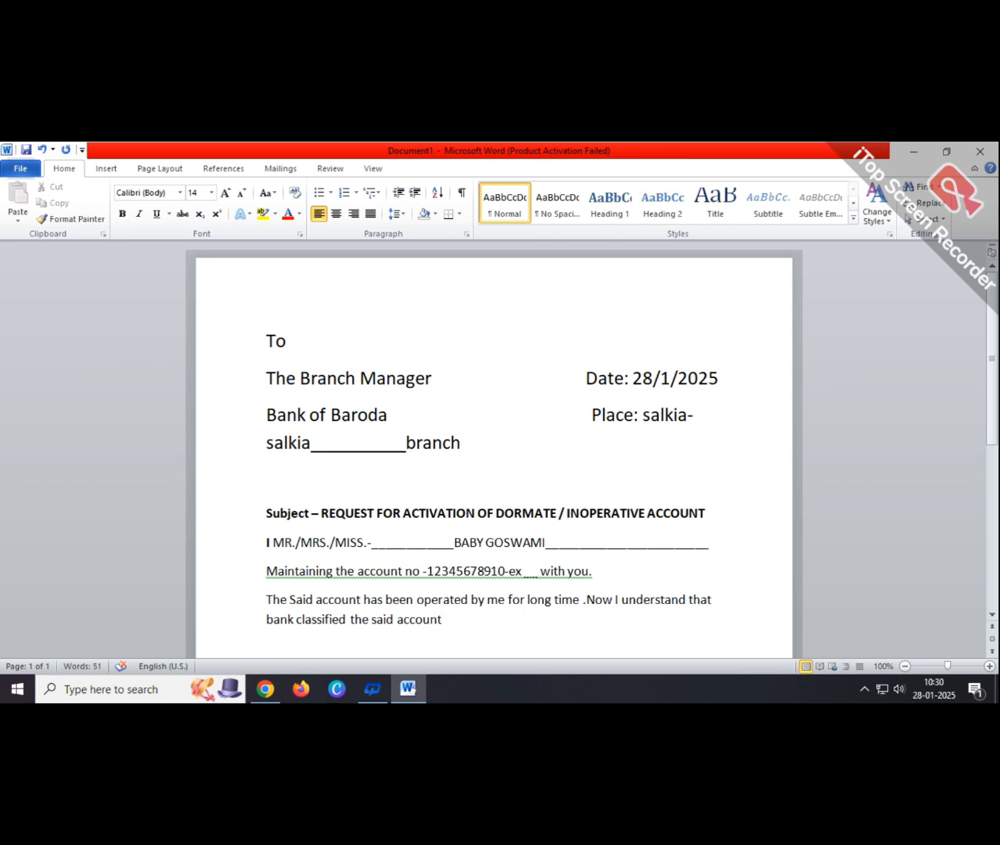
type("as")
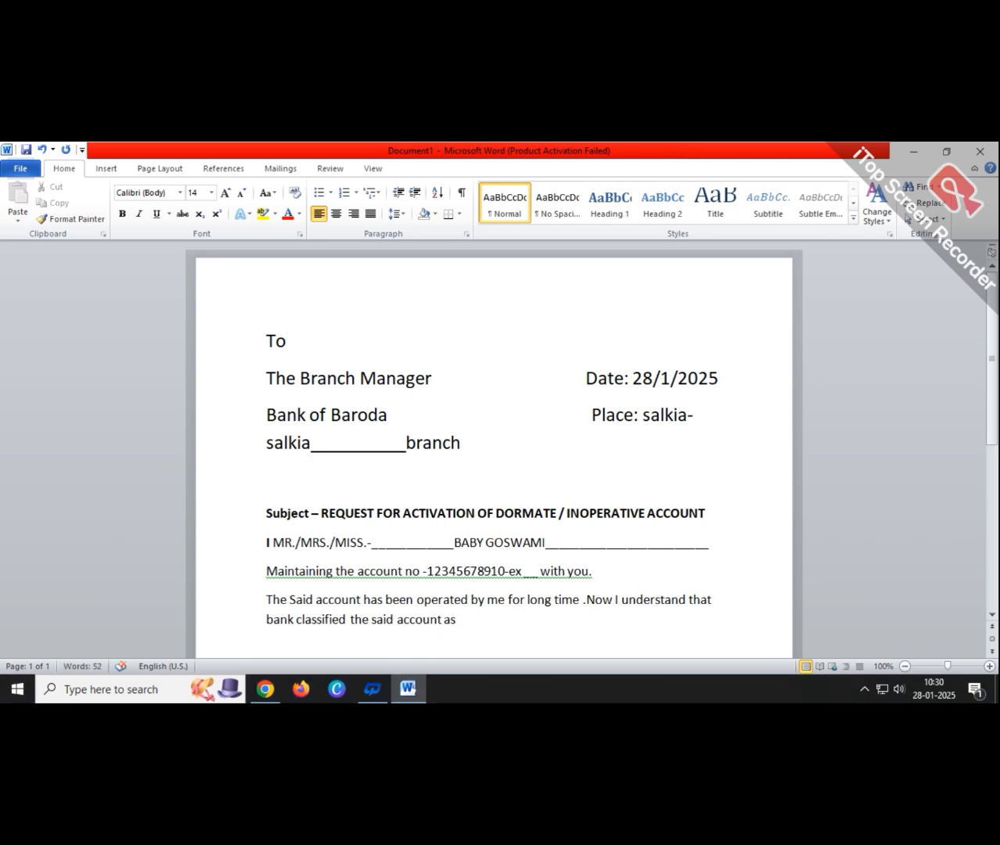
type(" dorm")
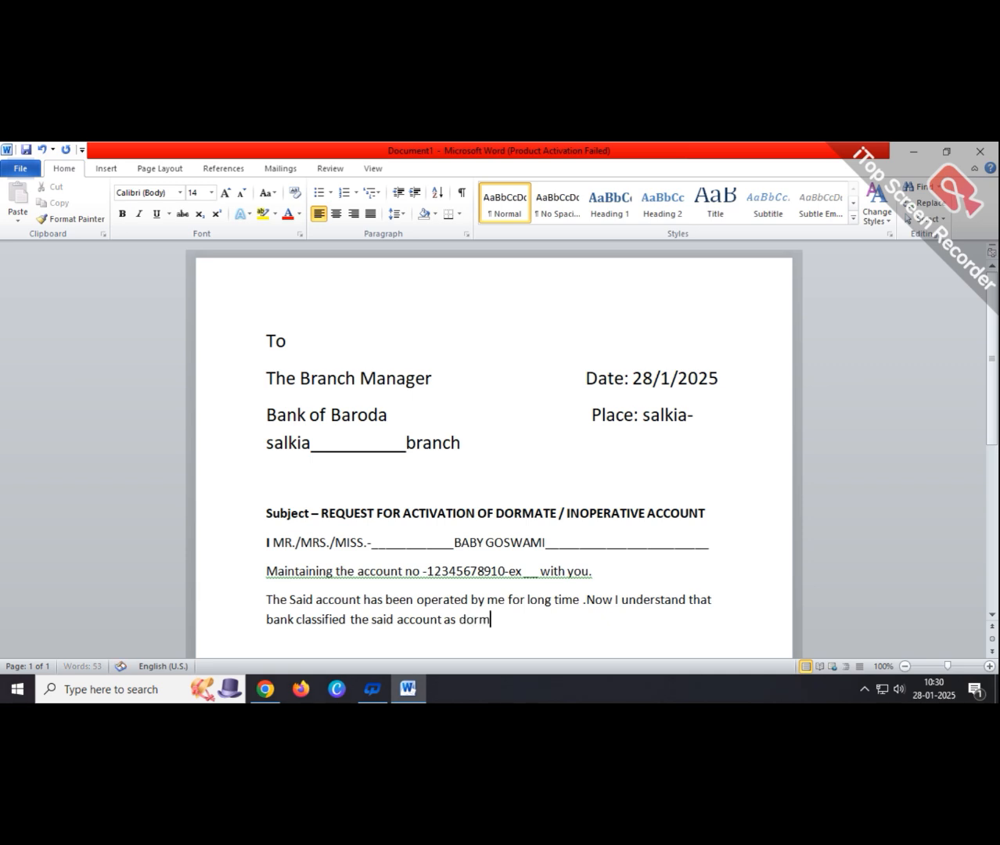
type("ate")
- Change 'dormate' to 'dormant / inoperative .' and begin a new paragraph
key("BackSpace")
key("BackSpace")
type("nt /")
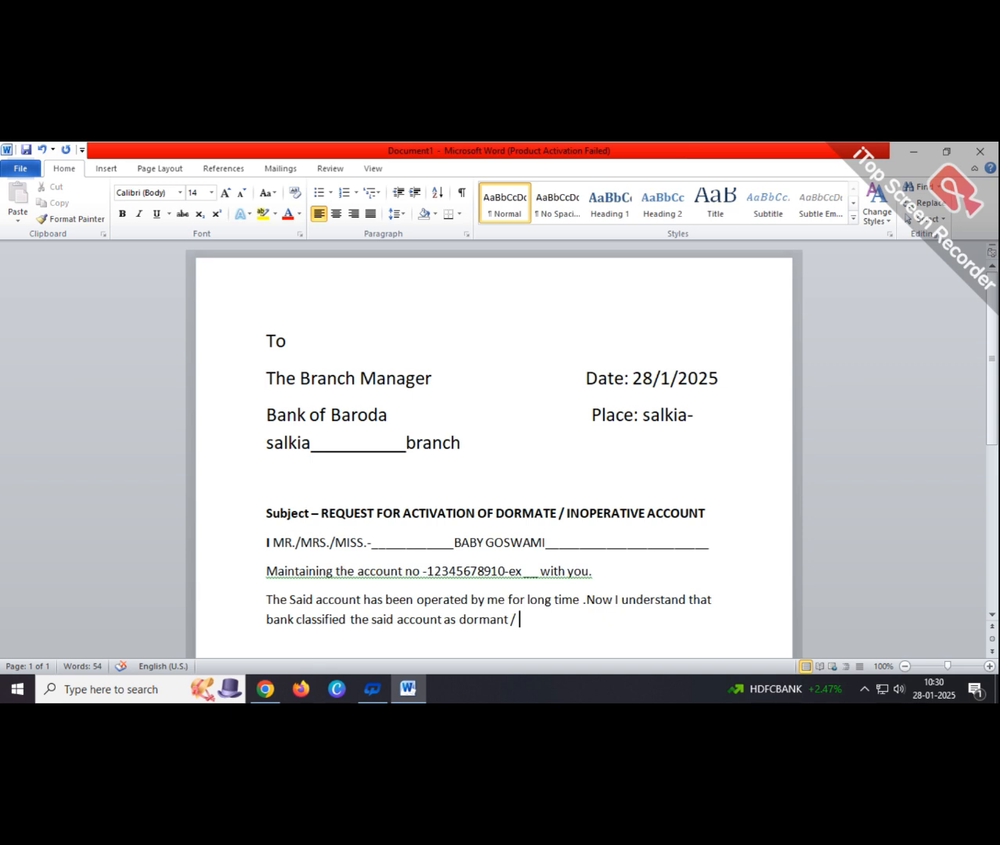
type(" inoperative .")
key("Return")
- Type 'I now agree to operate the said account regularly and request you', correcting the 'ab' and 'yuou' typos
type("I")
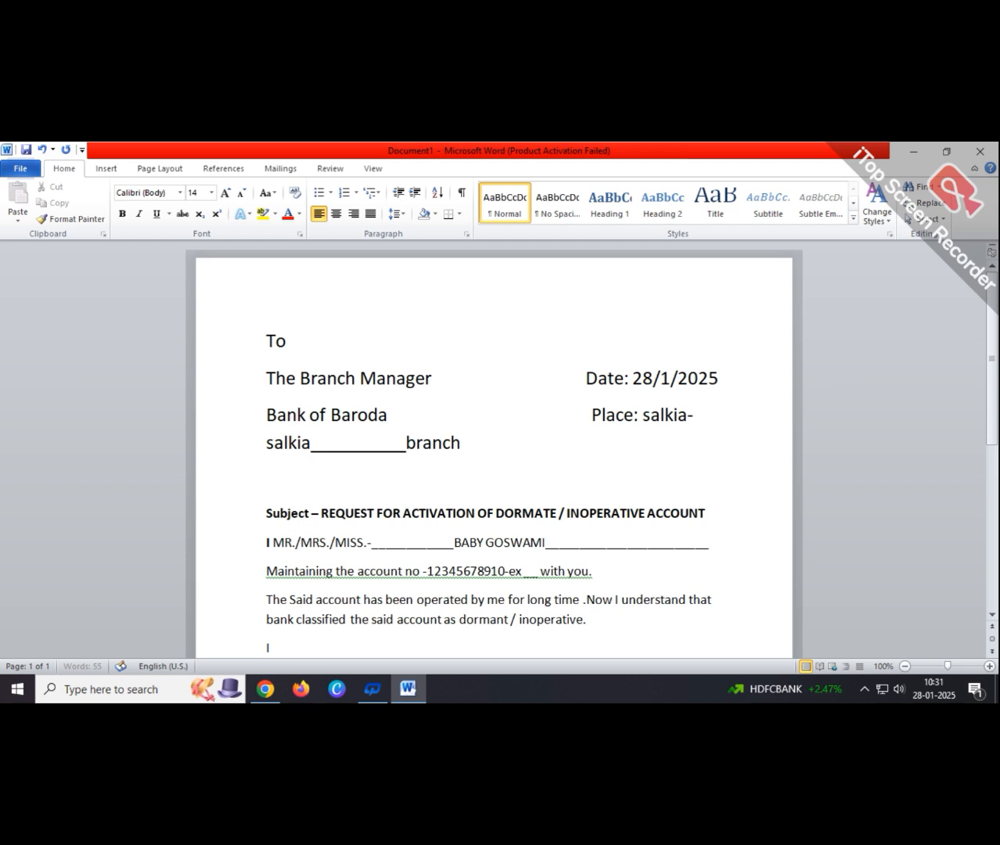
type(" now")
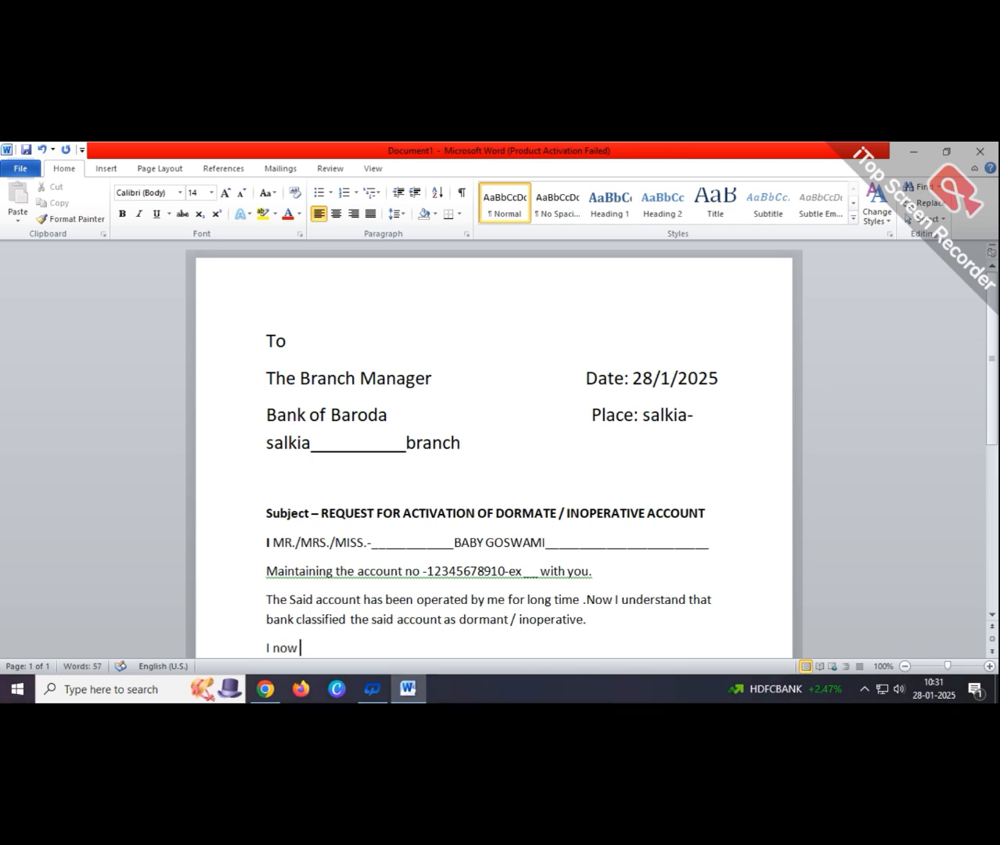
type(" agr")
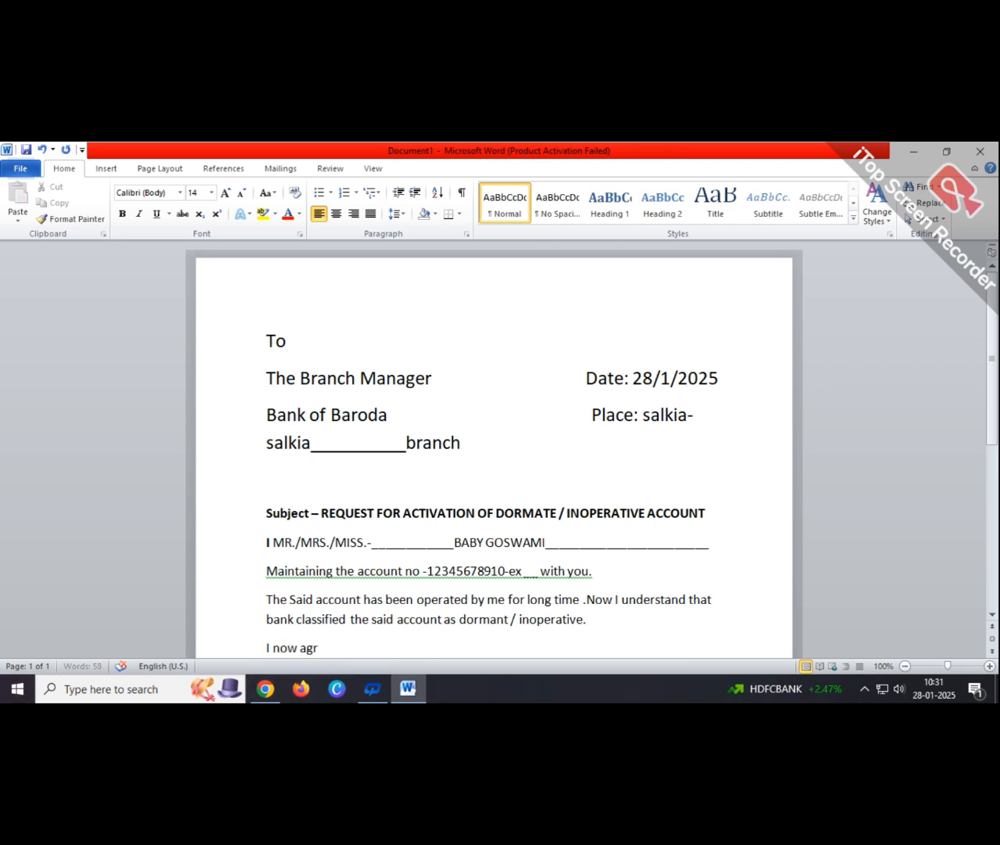
type("ee to operate")
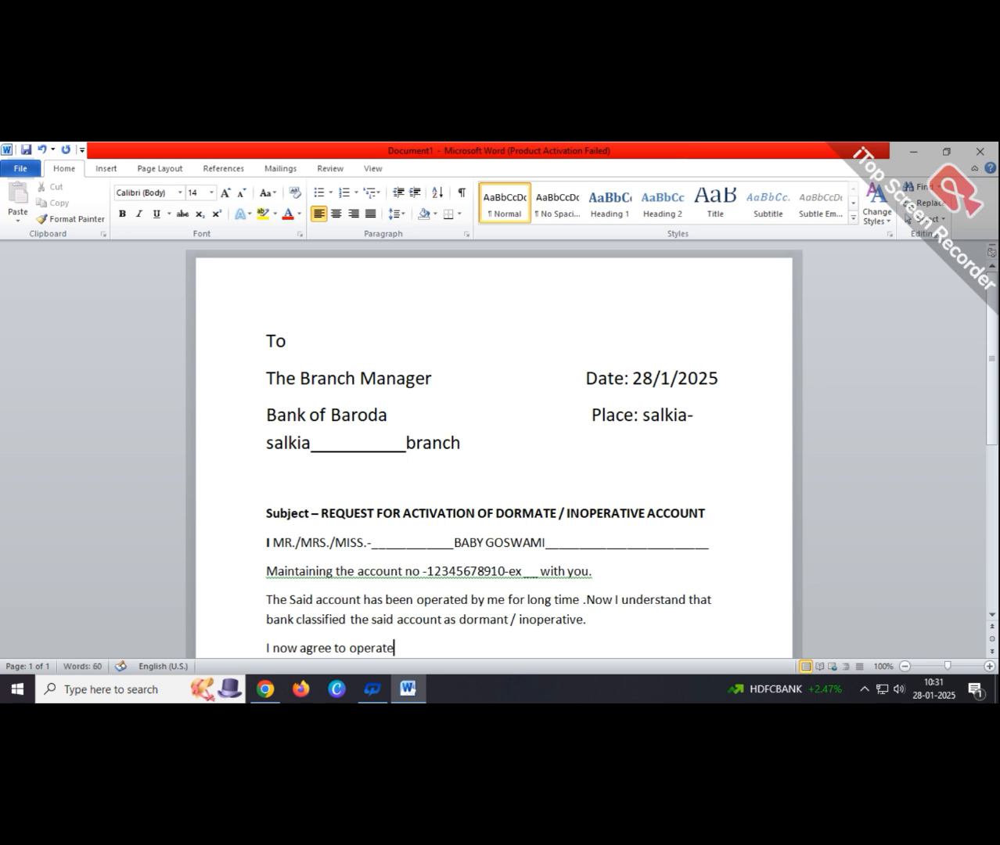
type(" the said accoun")
type("t re")
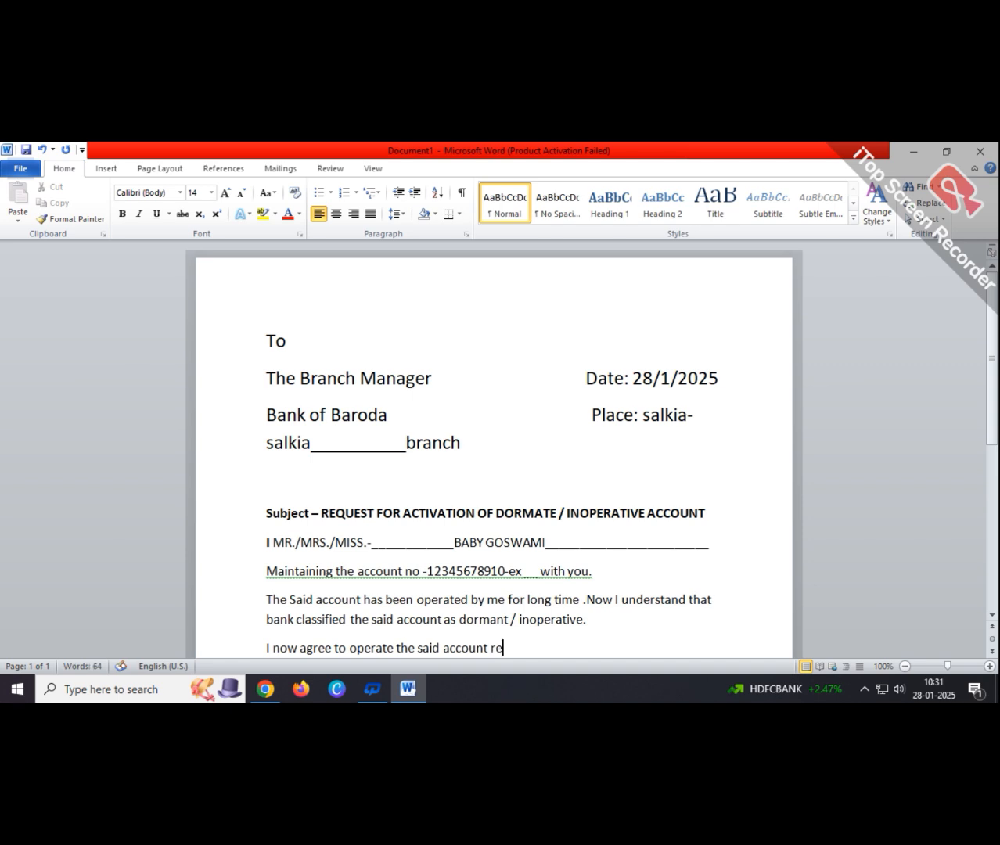
type("gularly and re")
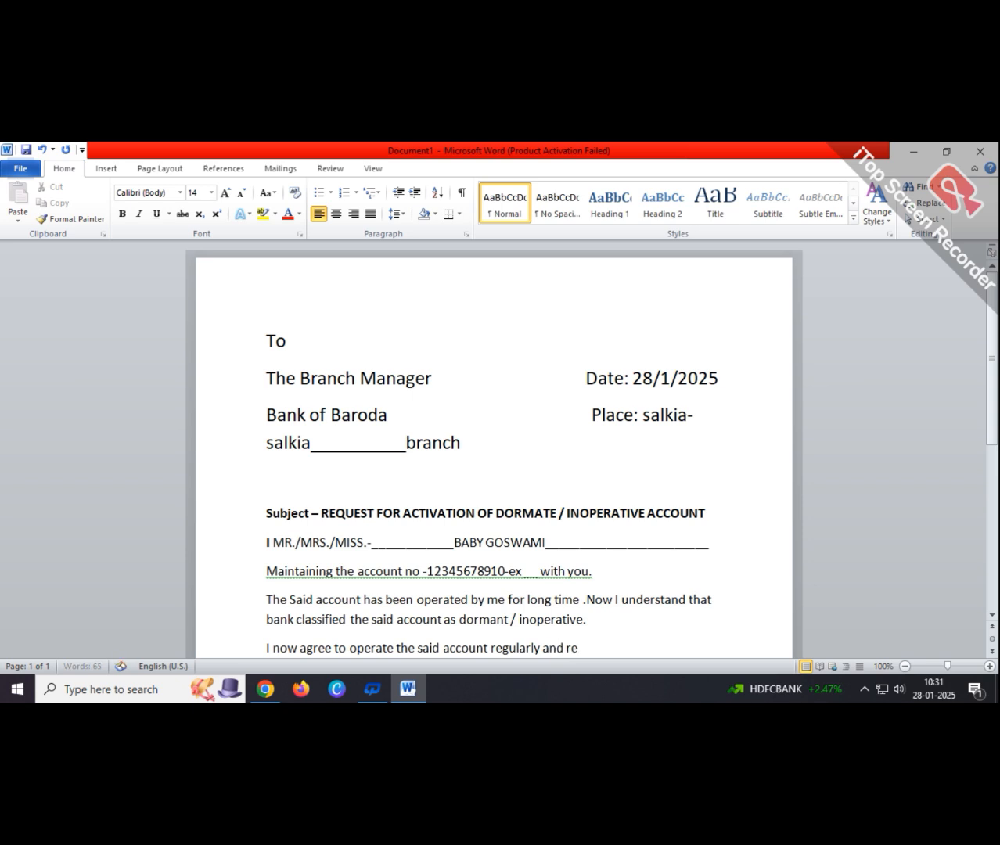
type("quest yuou")
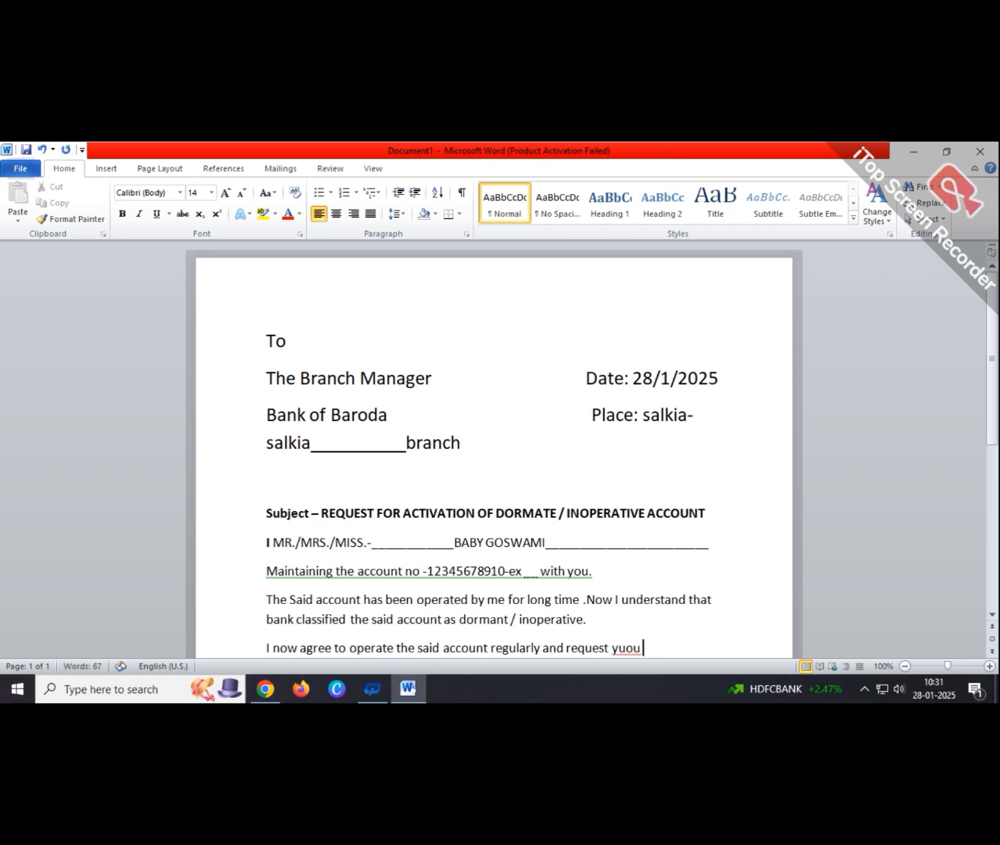
key("BackSpace")
key("BackSpace")
key("BackSpace")
type("ou nto active the")
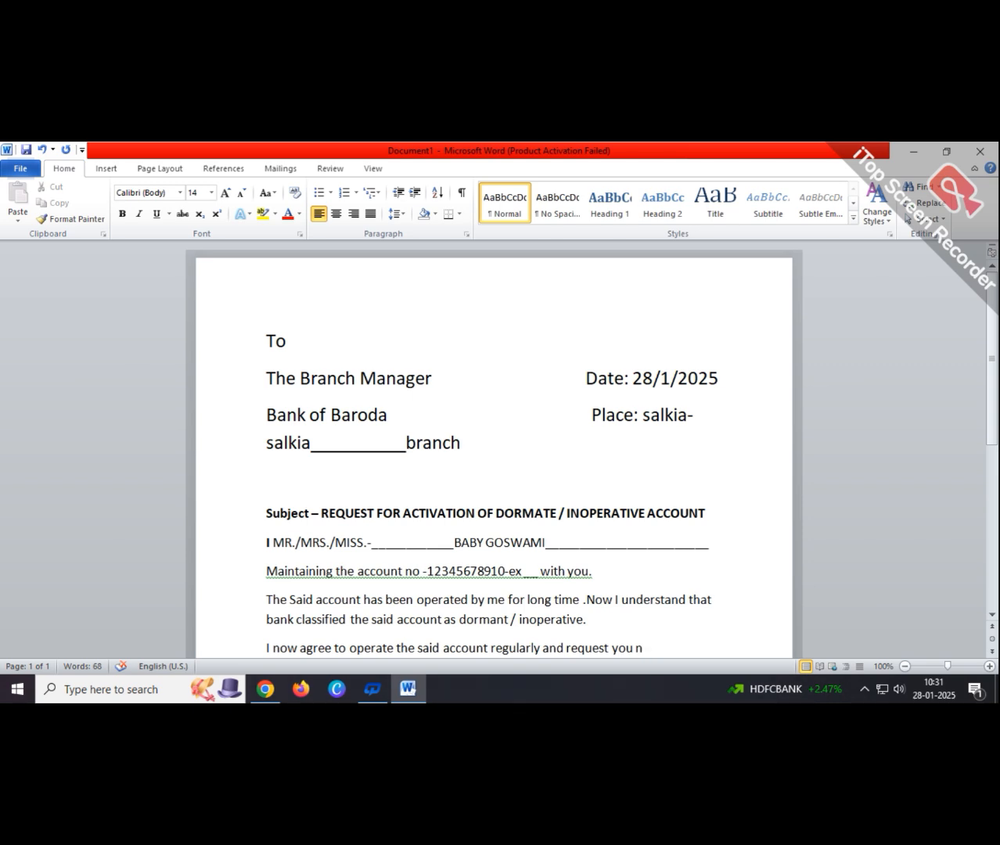
- Finish the sentence with 'to active the account.', correcting 'nto' to 'to'
type("to active the acc")
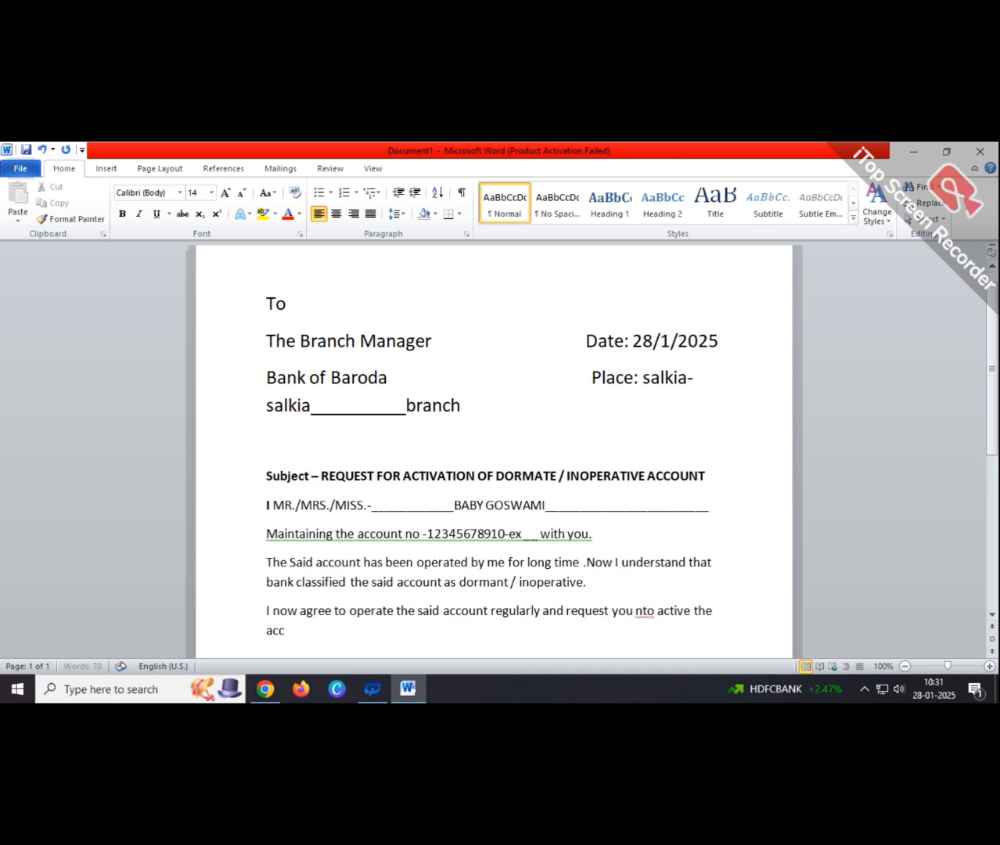
type("ount")
left_click(652, 616)
key("BackSpace")
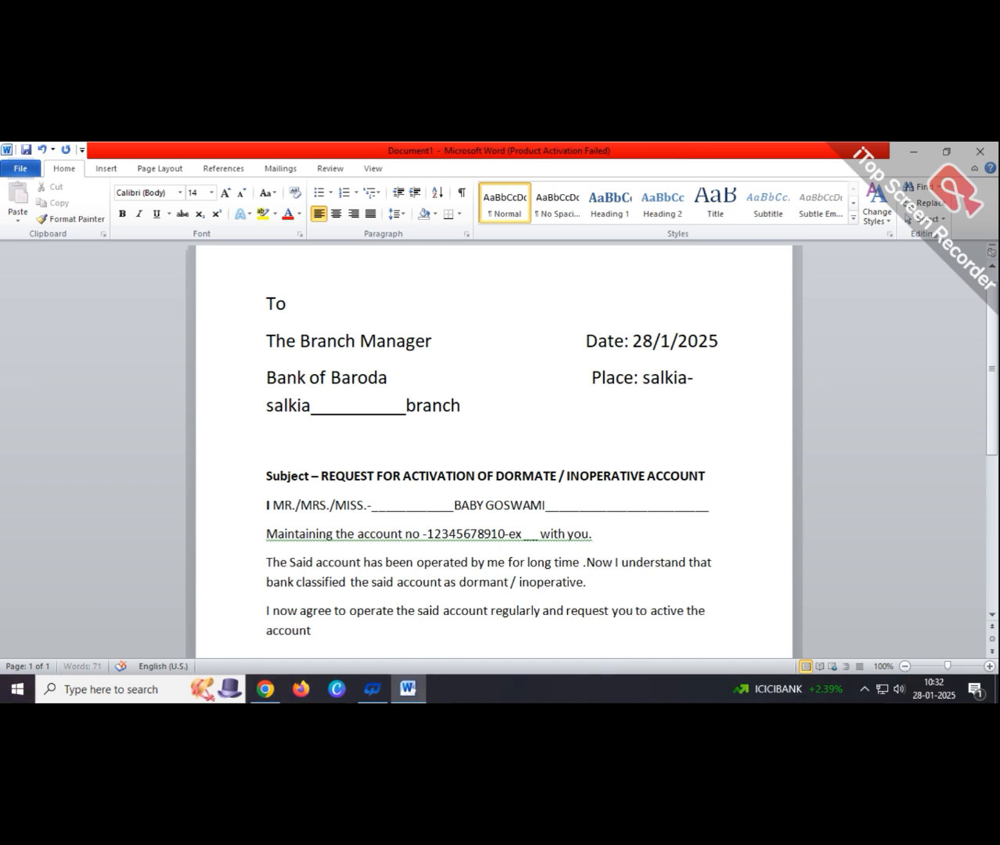
left_click(373, 644)
type(".")
key("Return")
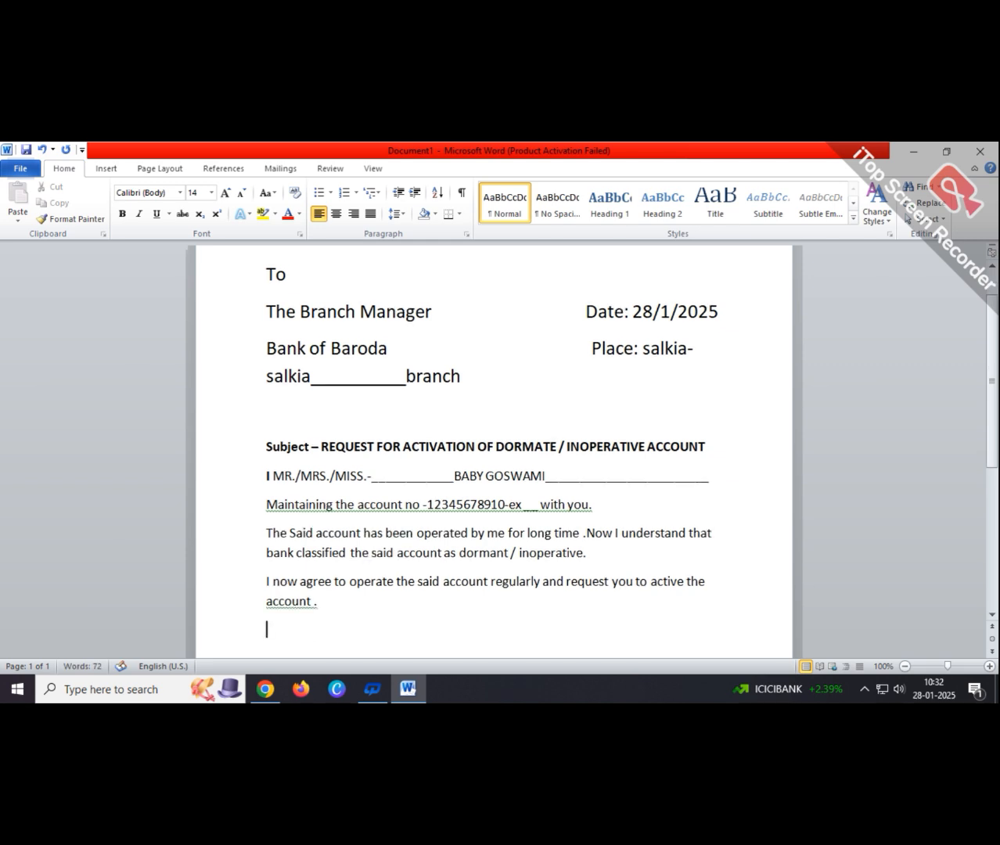
- Accept the 'account.' correction and ignore the fragment warning on the account-number sentence
right_click(296, 606)
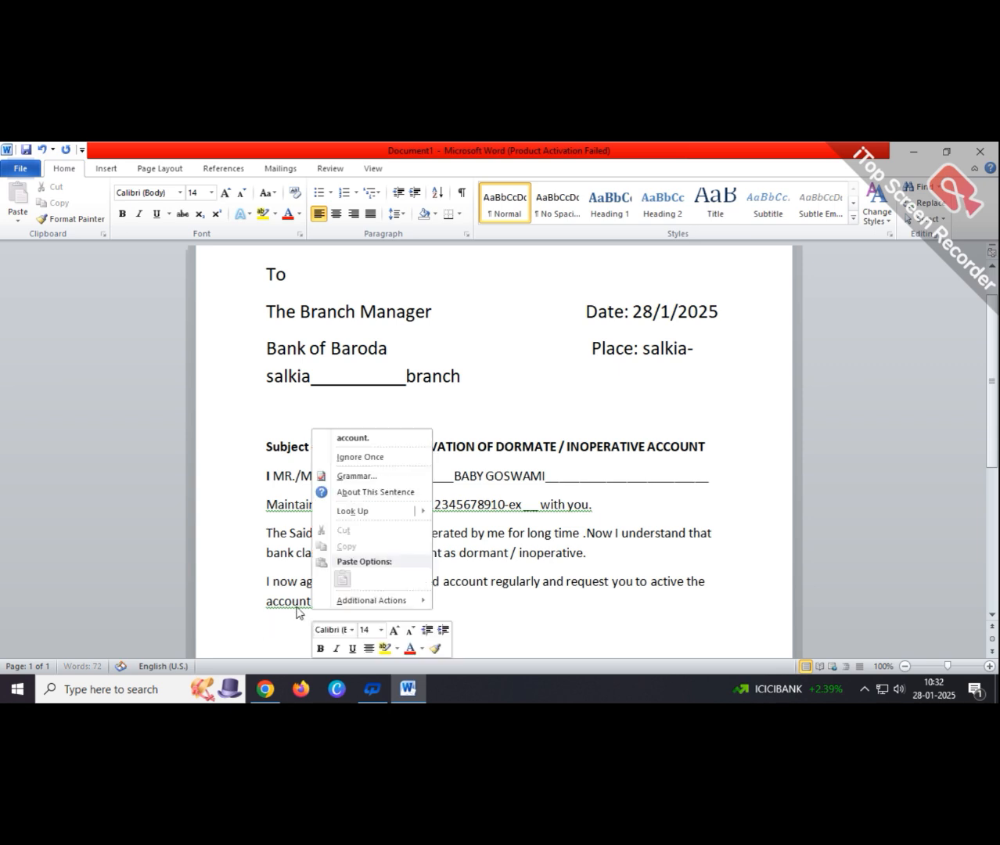
left_click(337, 439)
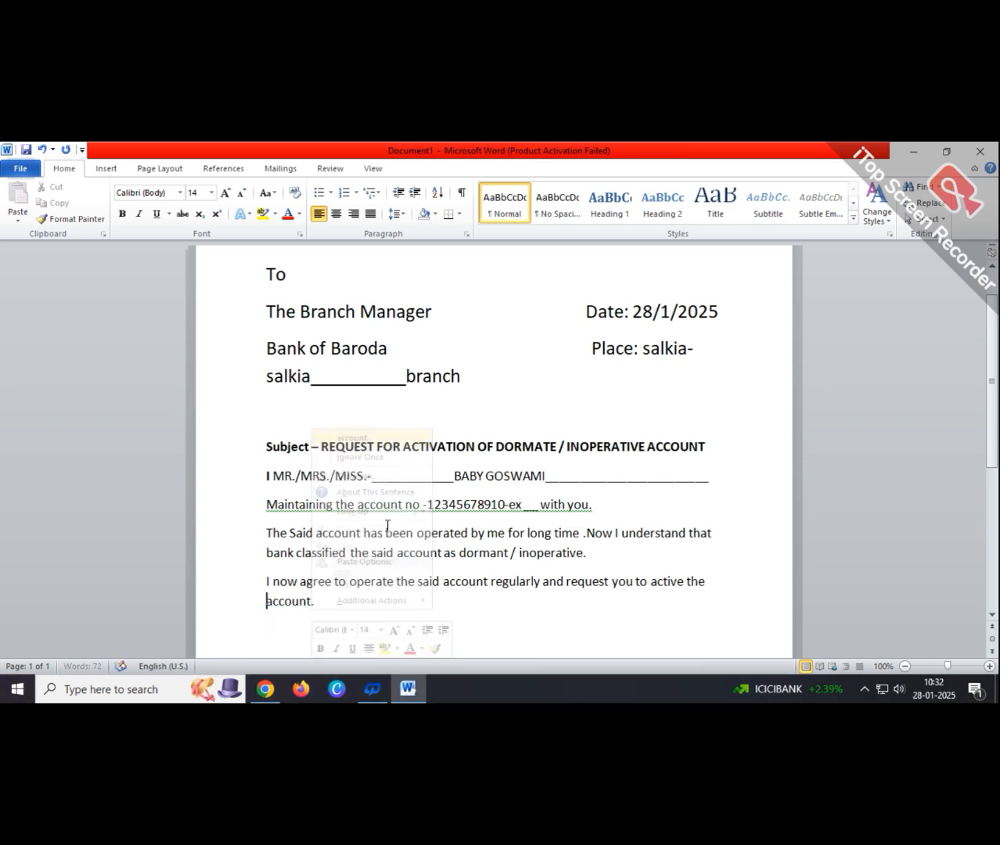
right_click(566, 512)
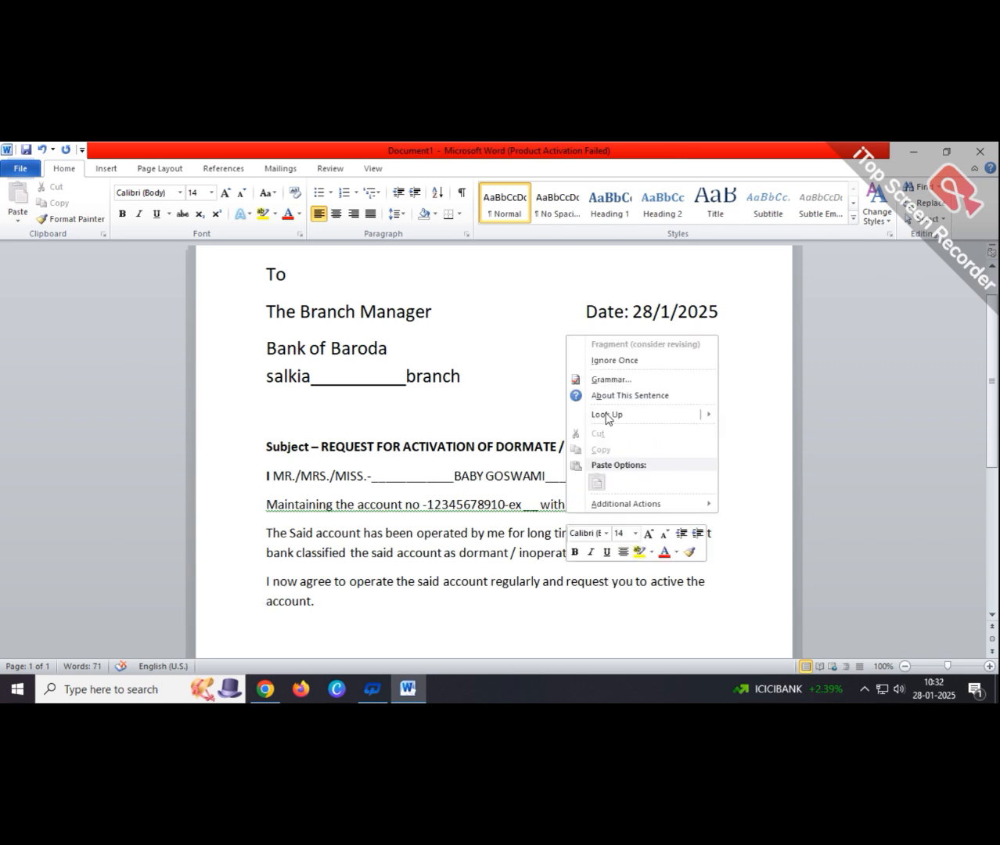
left_click(596, 625)
left_click(360, 608)
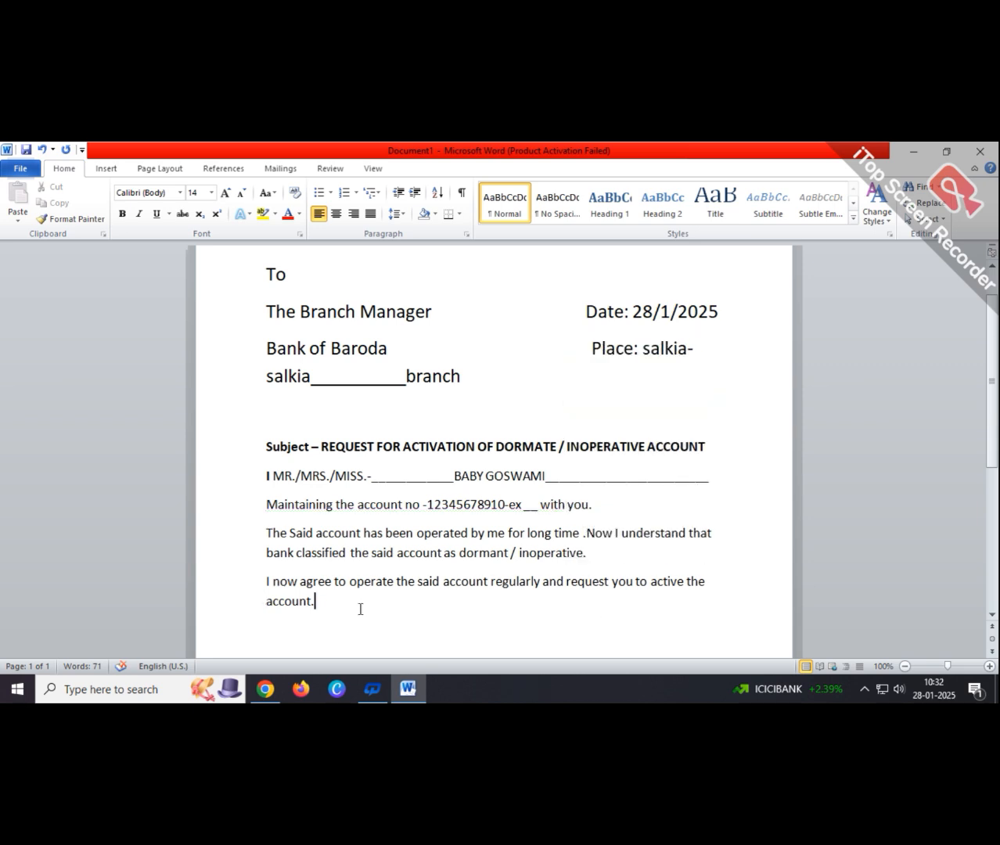
- Add the closing line 'Thanking You' in a new paragraph
key("Return")
type("th")
key("BackSpace")
key("BackSpace")
type("Thanking you")
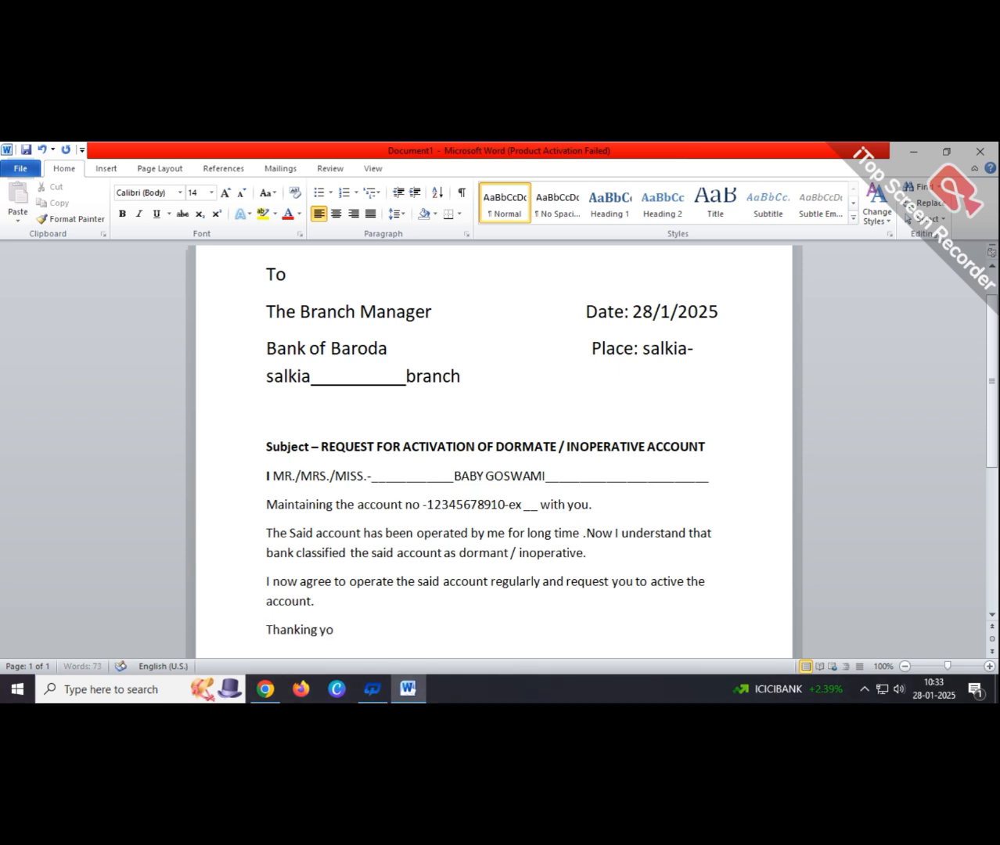
key("BackSpace")
key("BackSpace")
key("BackSpace")
key("BackSpace")
type("You")
- Add 'Yours Faithfully' on the next line and start an empty line below
key("Return")
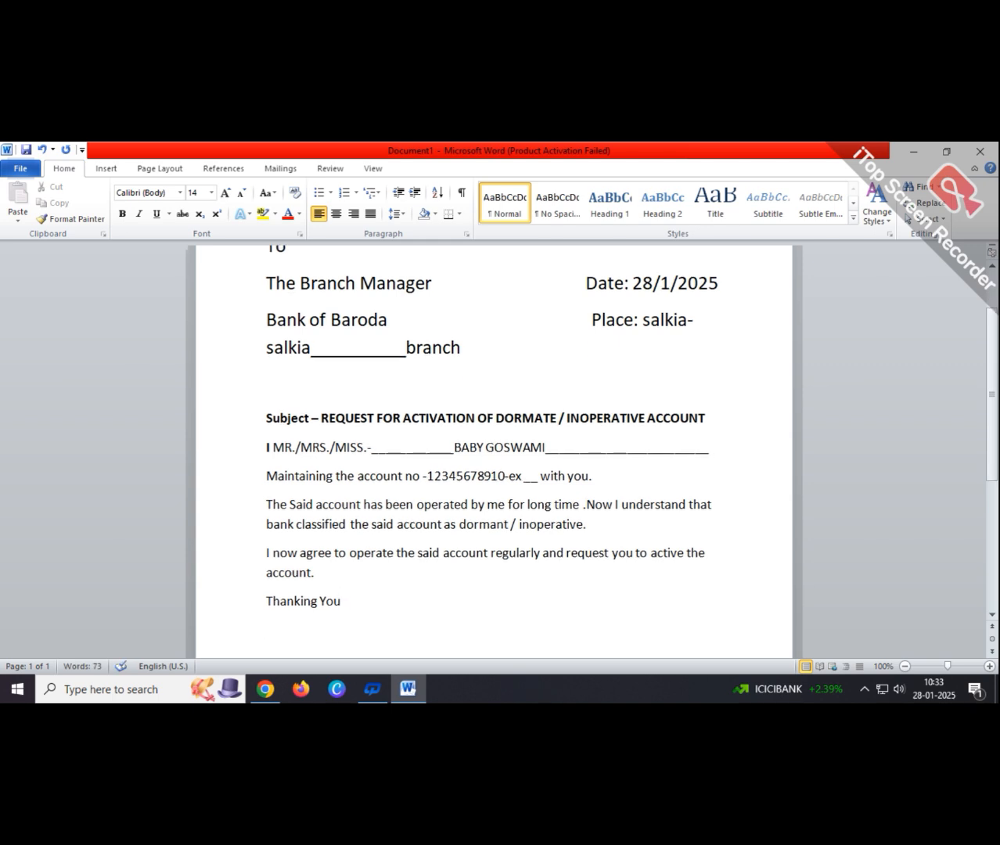
type("Yoursa")
key("BackSpace")
type("aithfully")
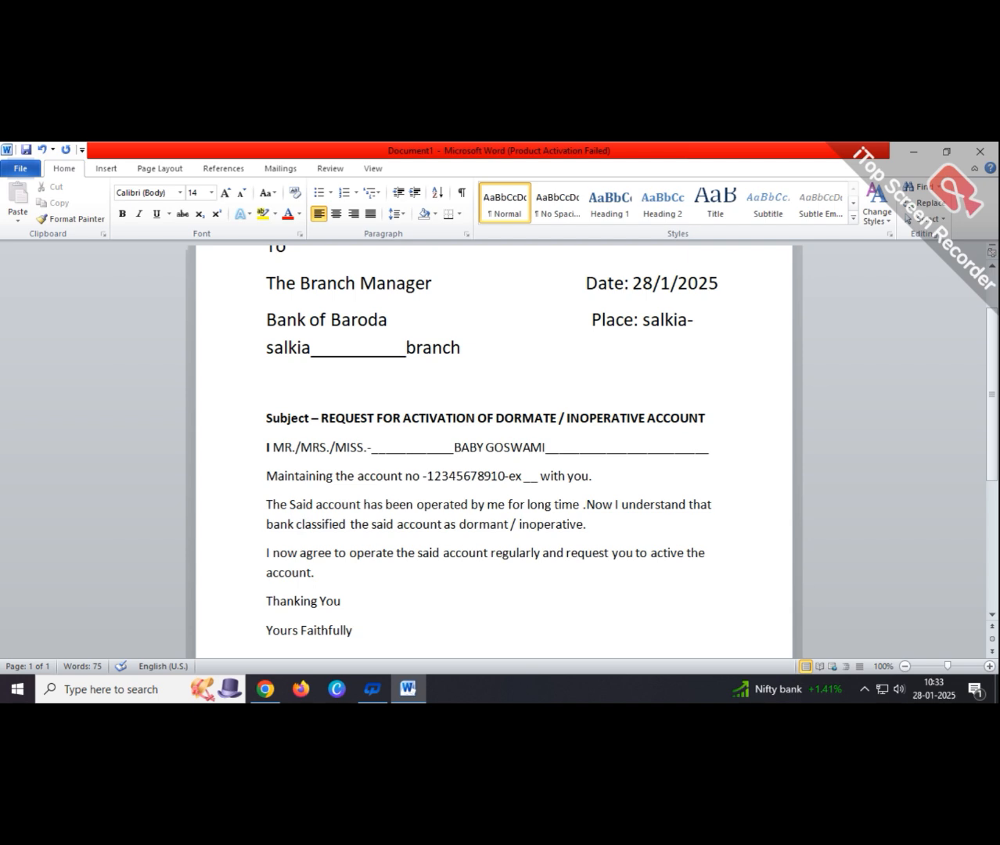
key("Return")
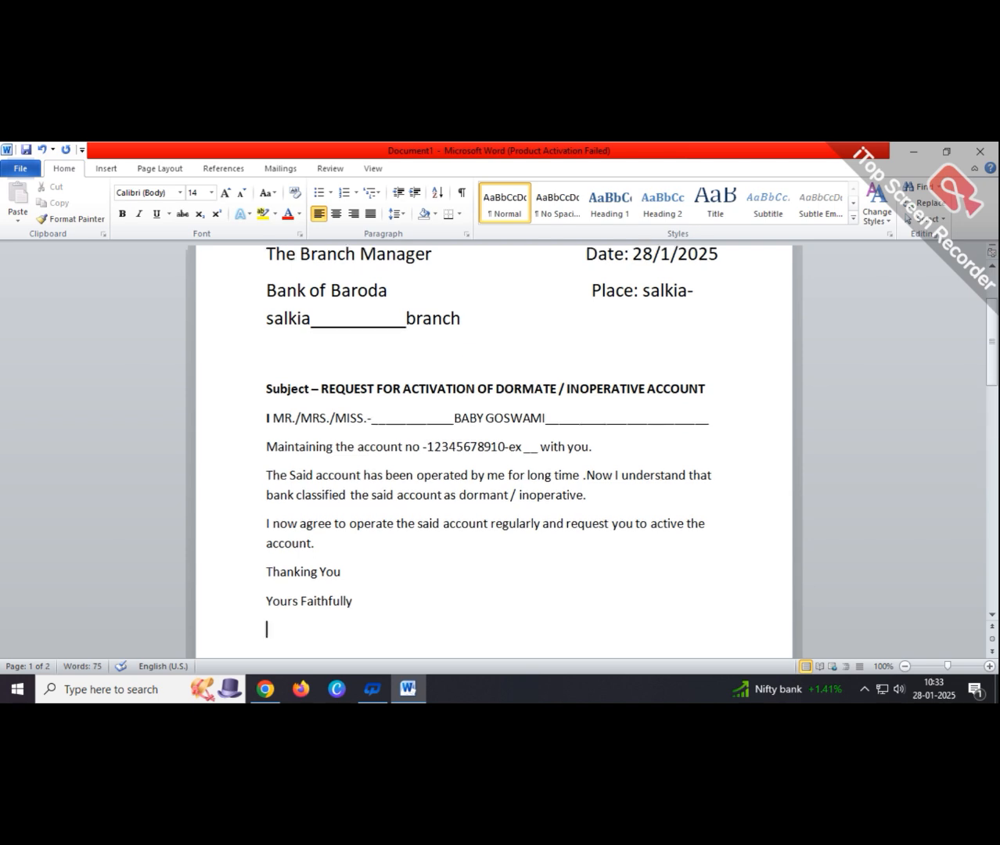
- Type '(Signature)' followed by an underscore blank, capitalising Signature via the spelling suggestion
type("(signature")
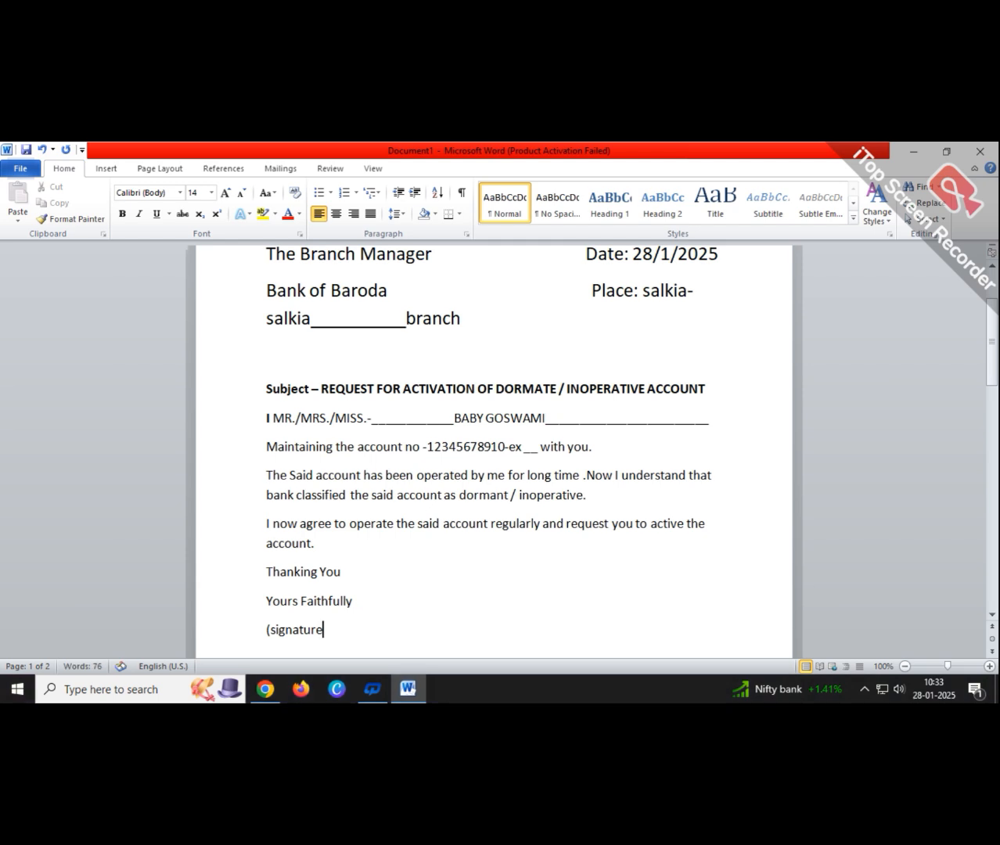
type(")")
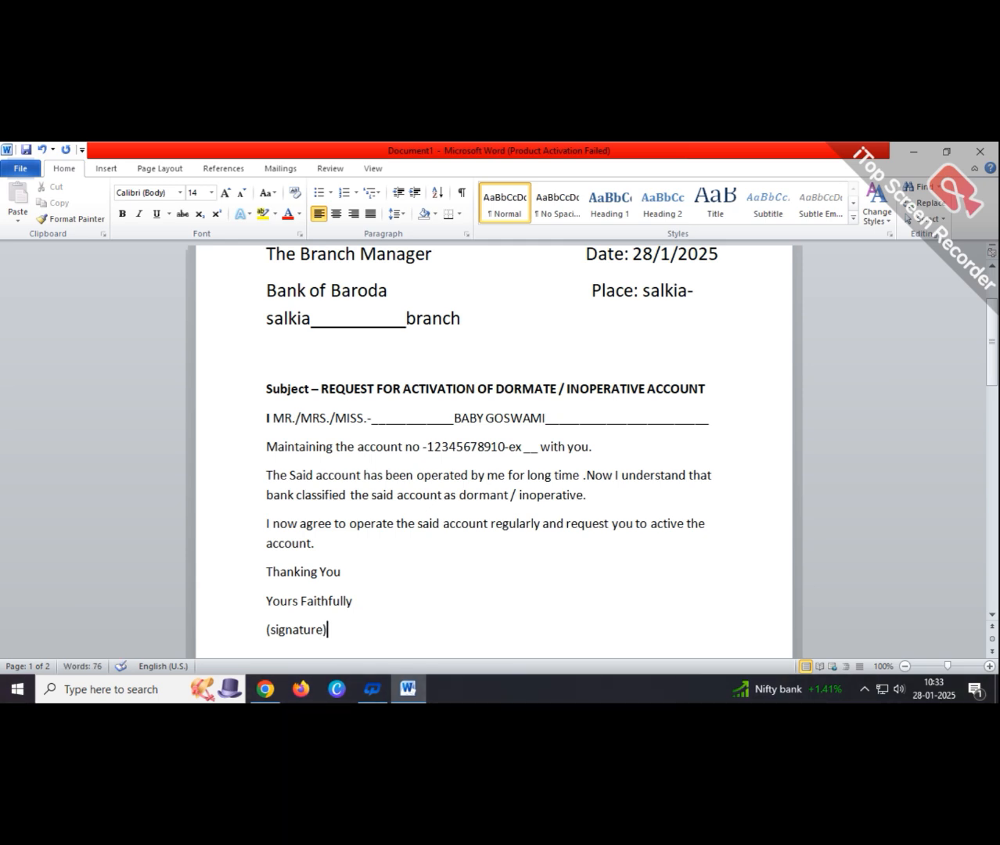
type("_______________")
key("Return")
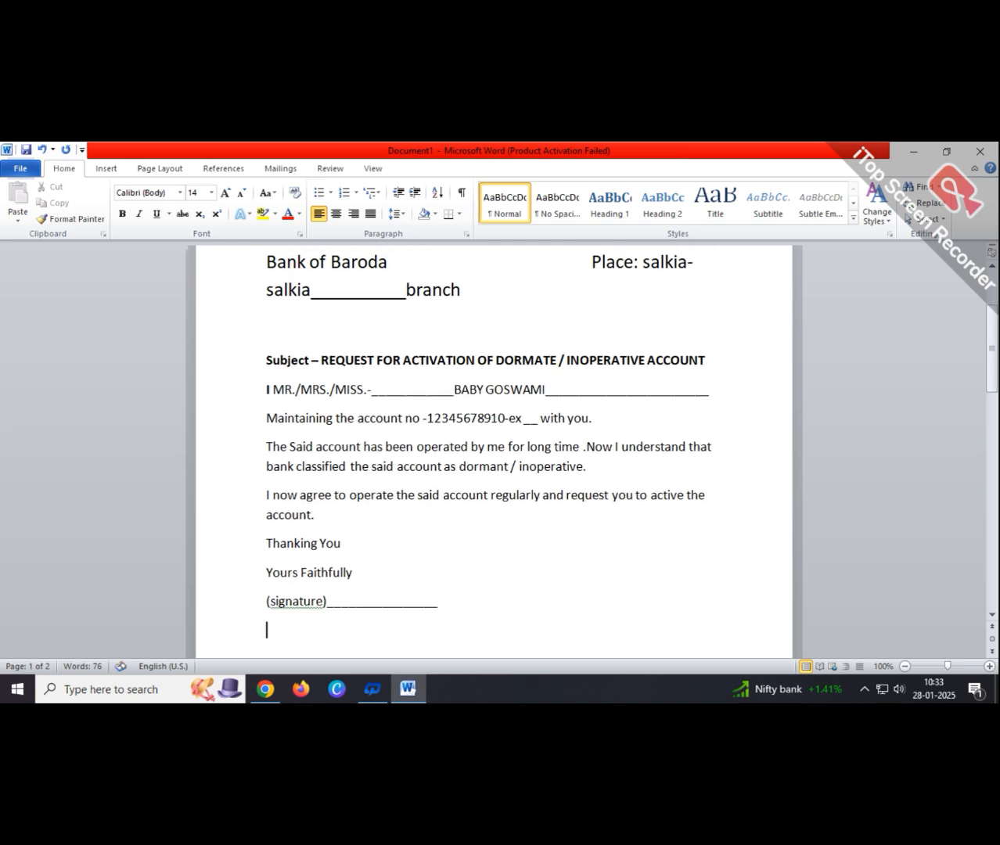
right_click(293, 604)
left_click(364, 438)
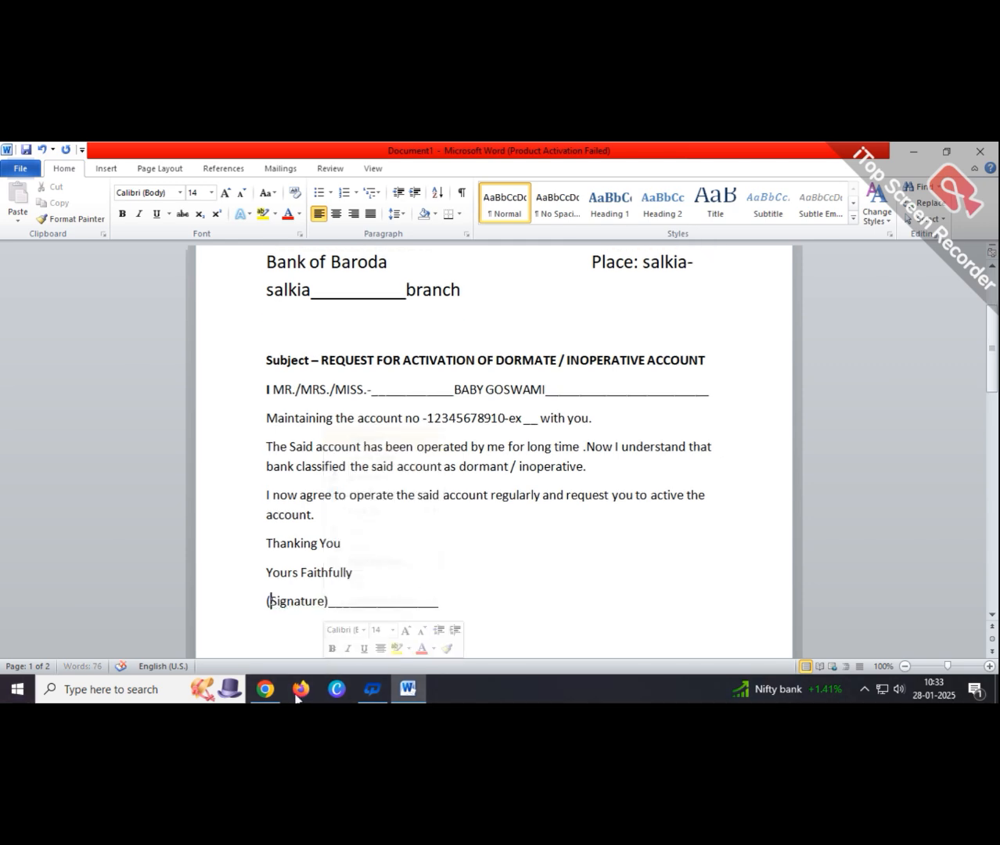
left_click(466, 607)
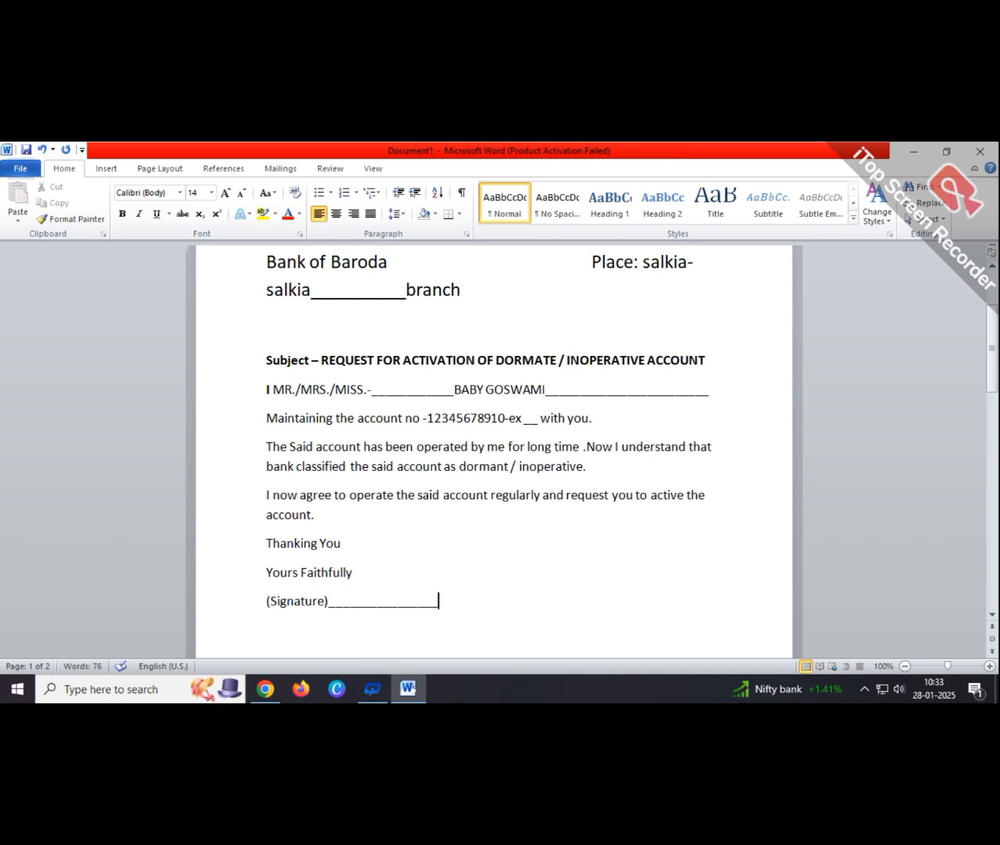
key("Return")
- Type 'Name:' followed by the account holder's full name in capitals
type("Name:")
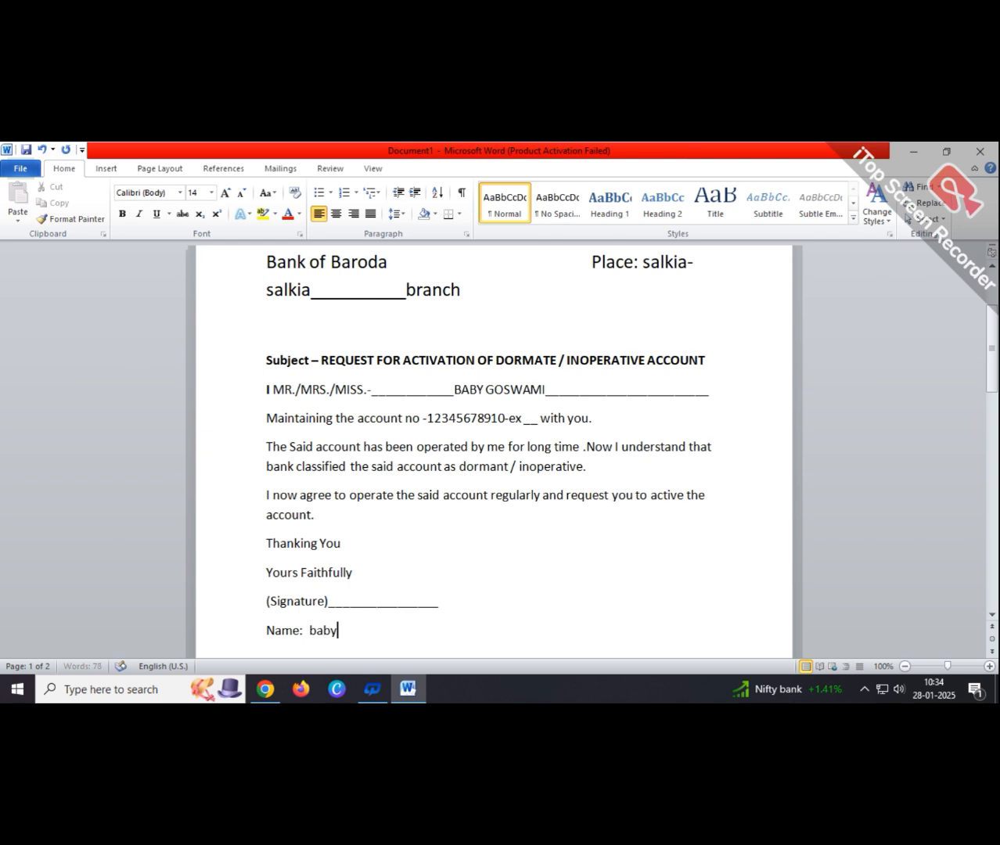
key("Return")
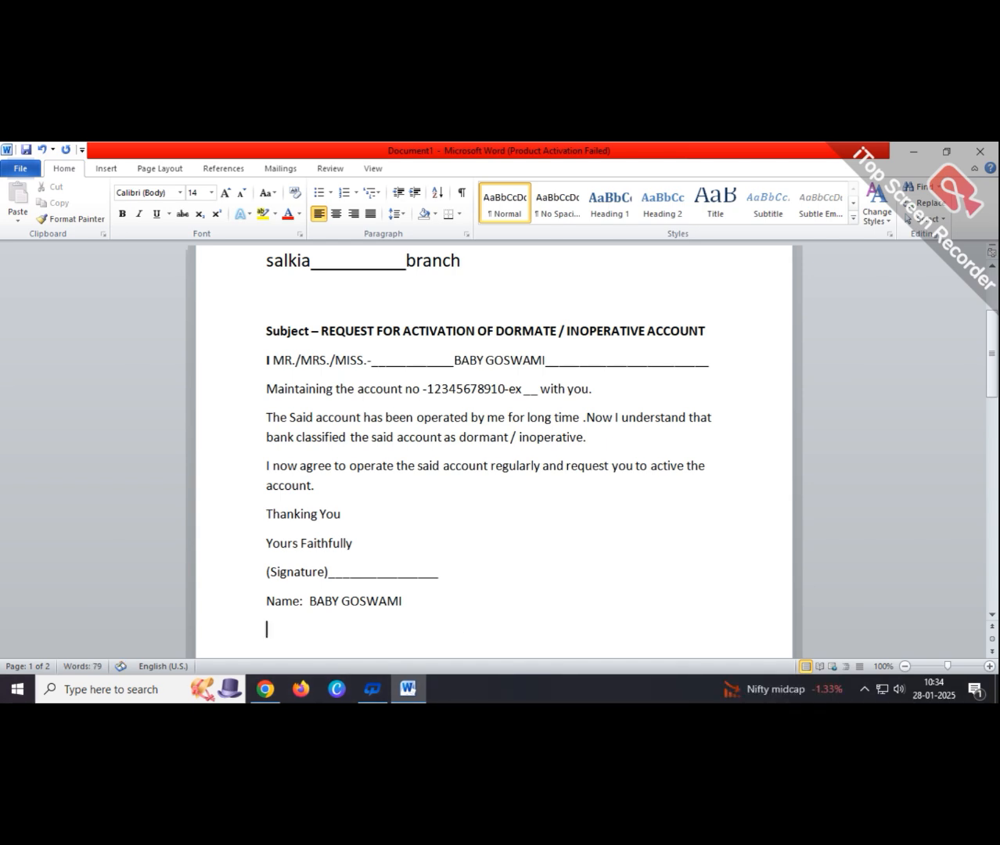
- Type the 'ADDRESS:' line with the signer's postal address, accepting the suggested city-name capitalisation
type("ADDRE")
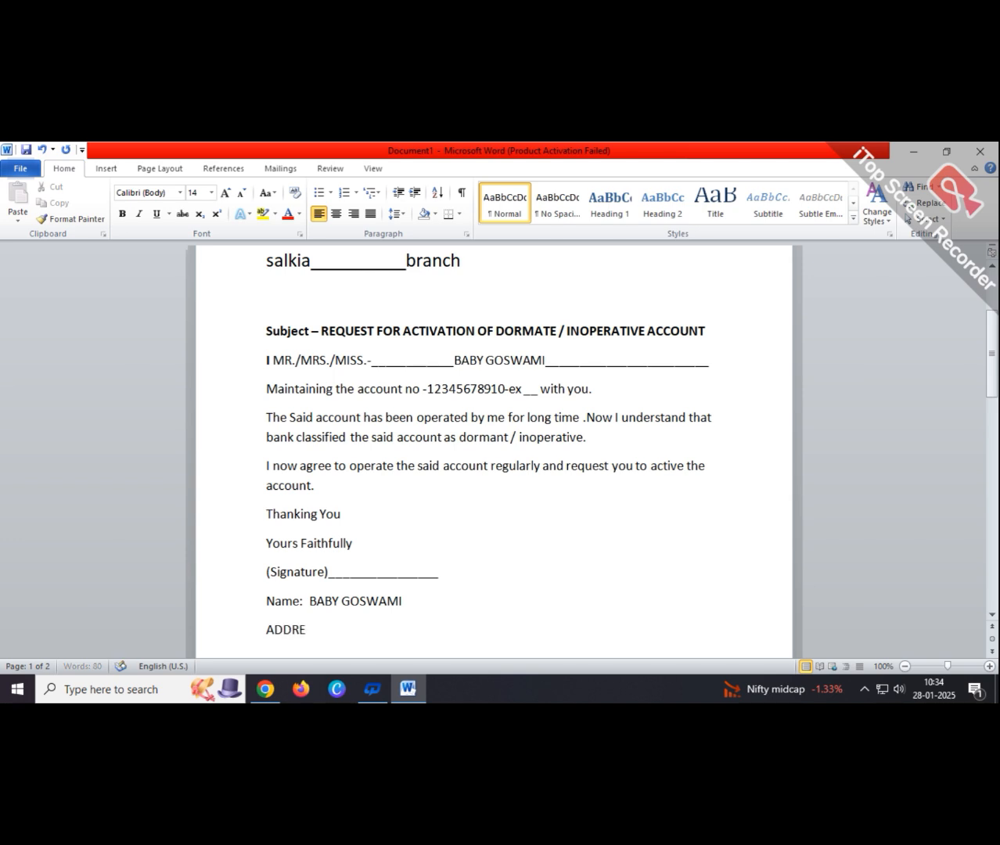
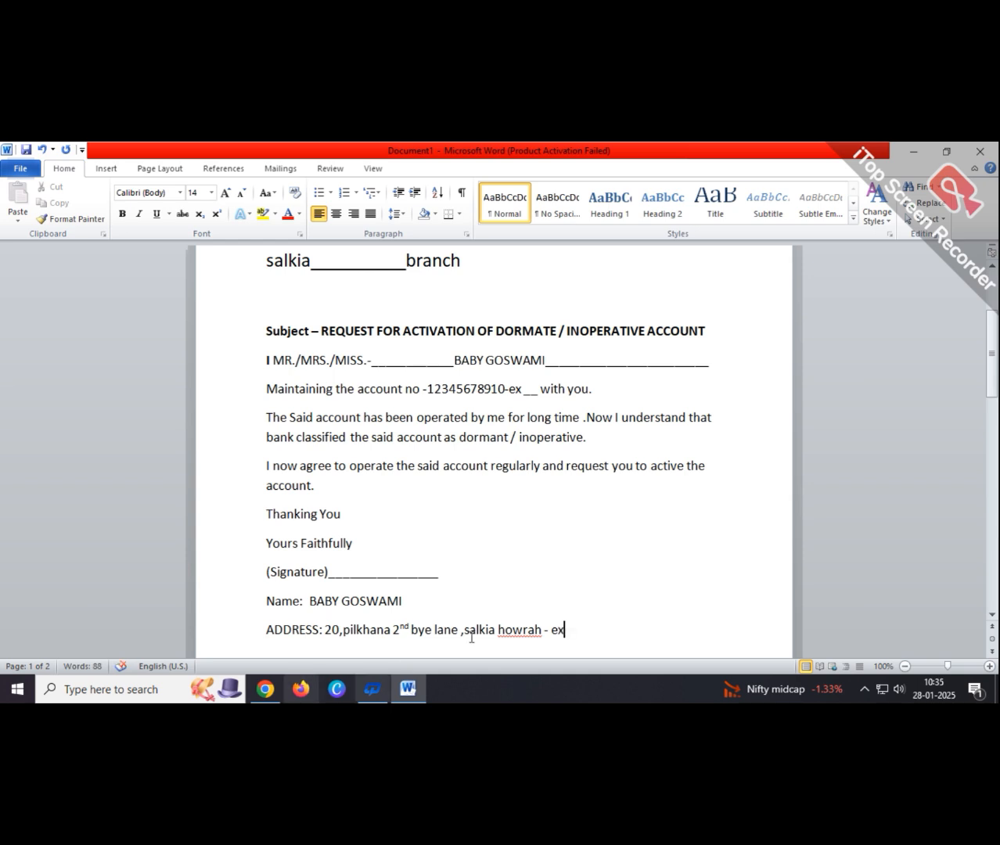
right_click(511, 631)
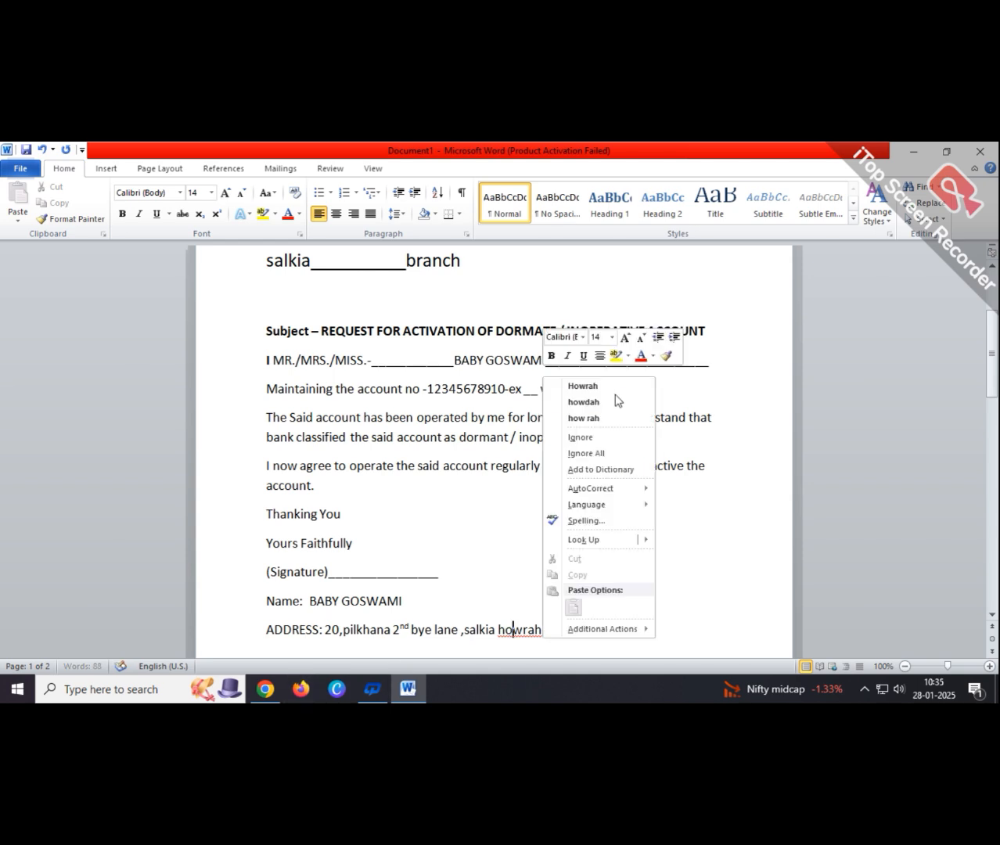
key("Return")
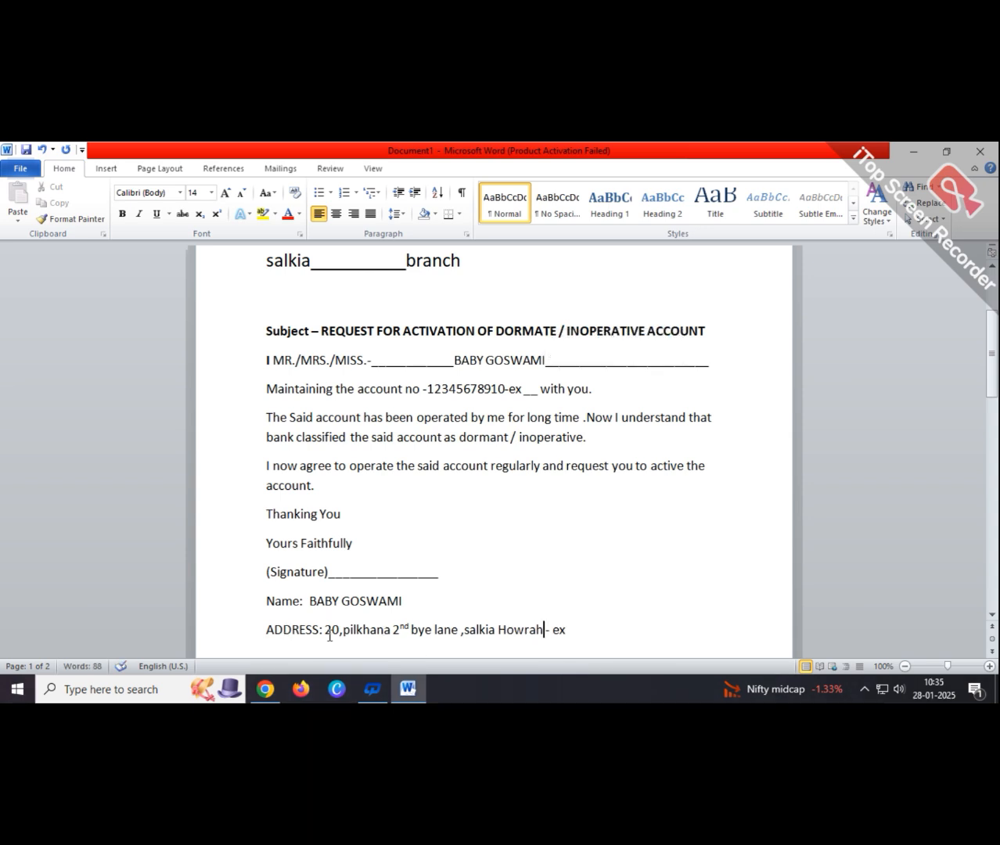
left_click(582, 632)
key("Return")
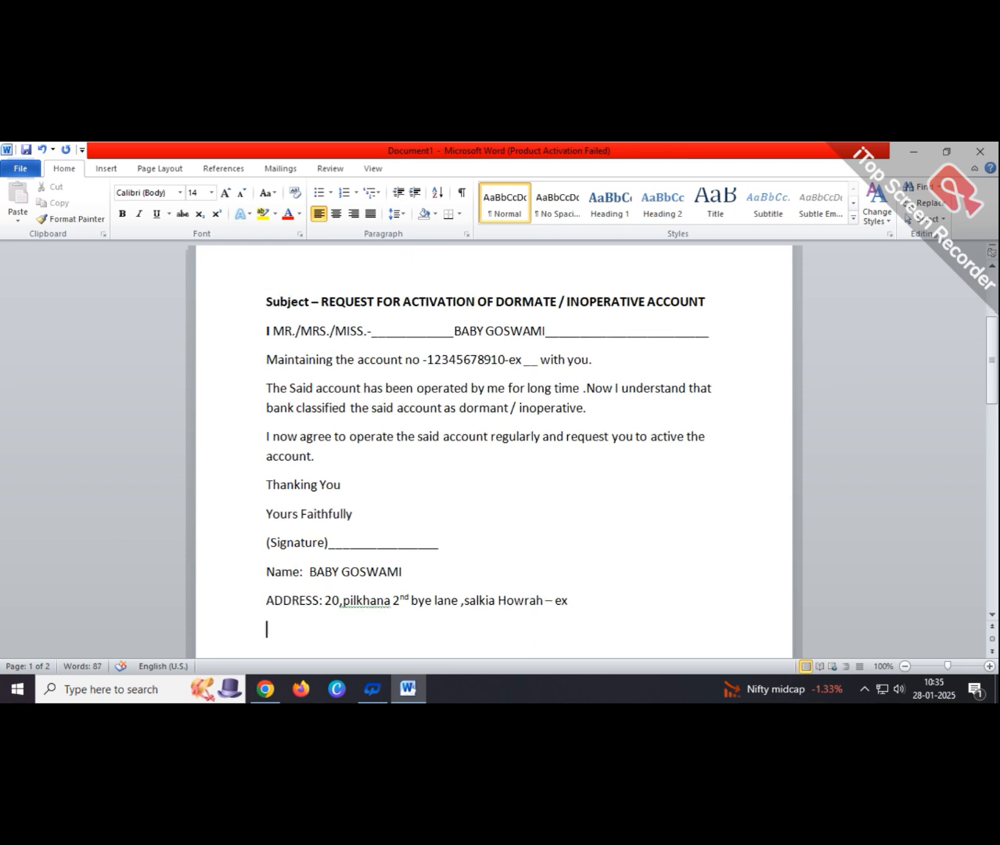
- Correct the comma spacing and ignore the street-name spelling flag in the address
right_click(371, 607)
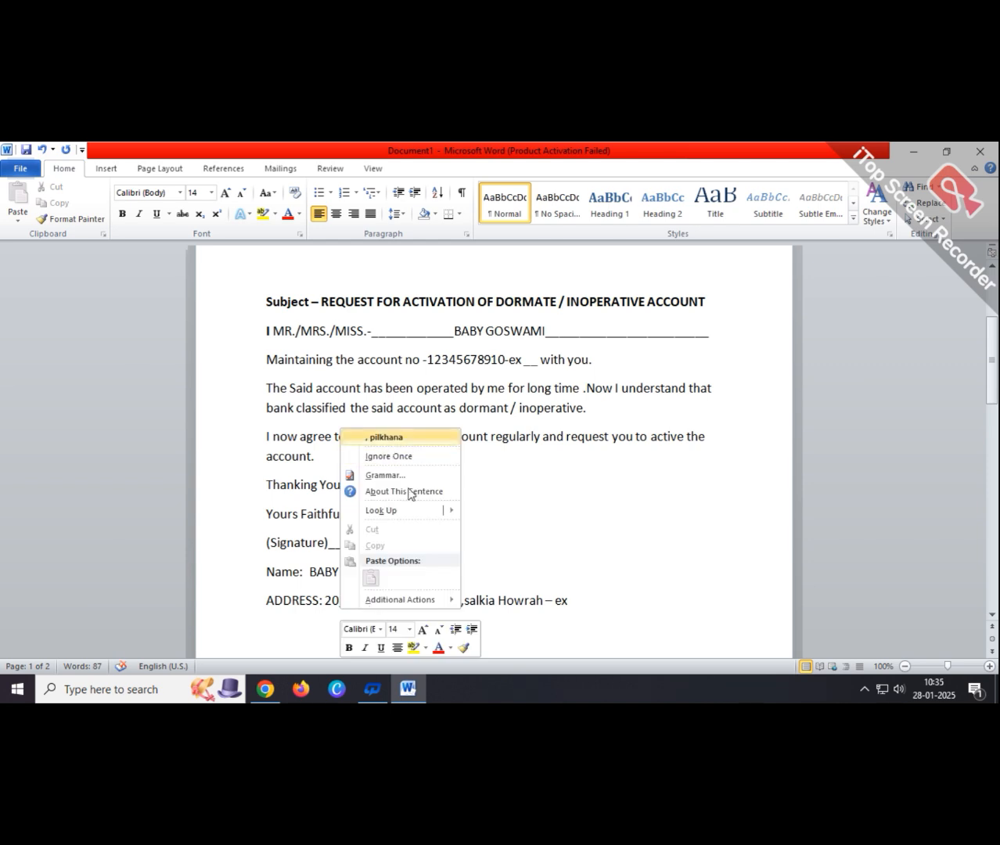
left_click(385, 436)
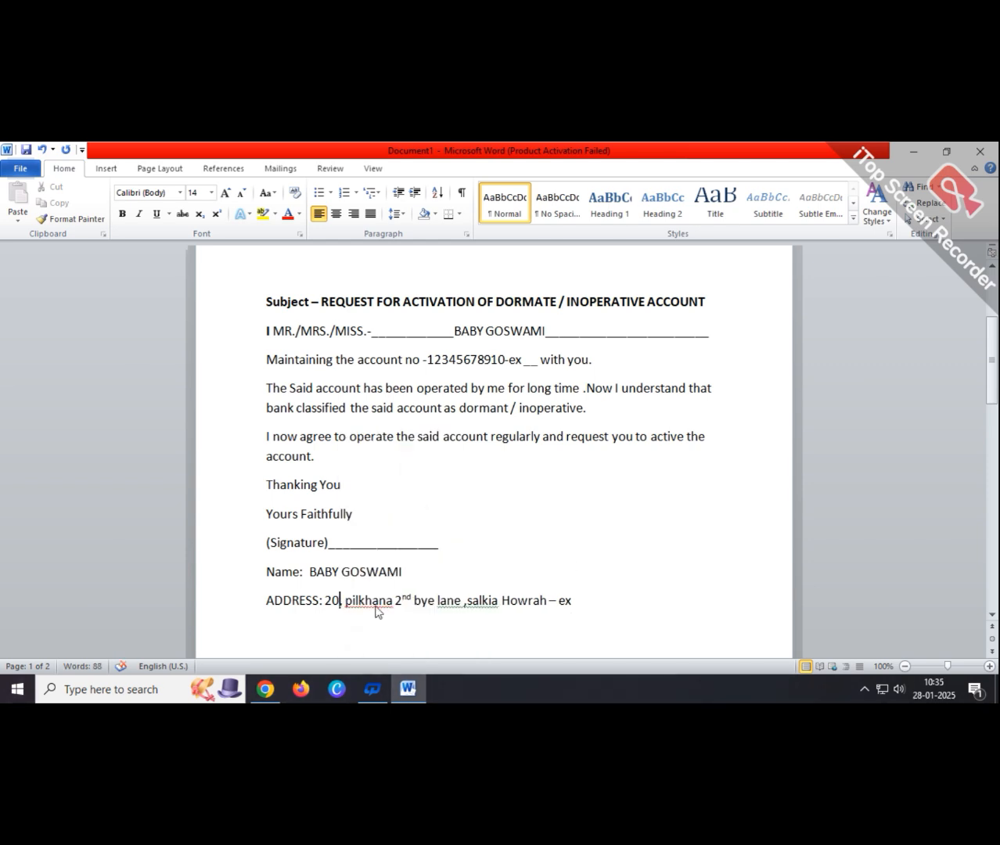
right_click(375, 607)
left_click(459, 426)
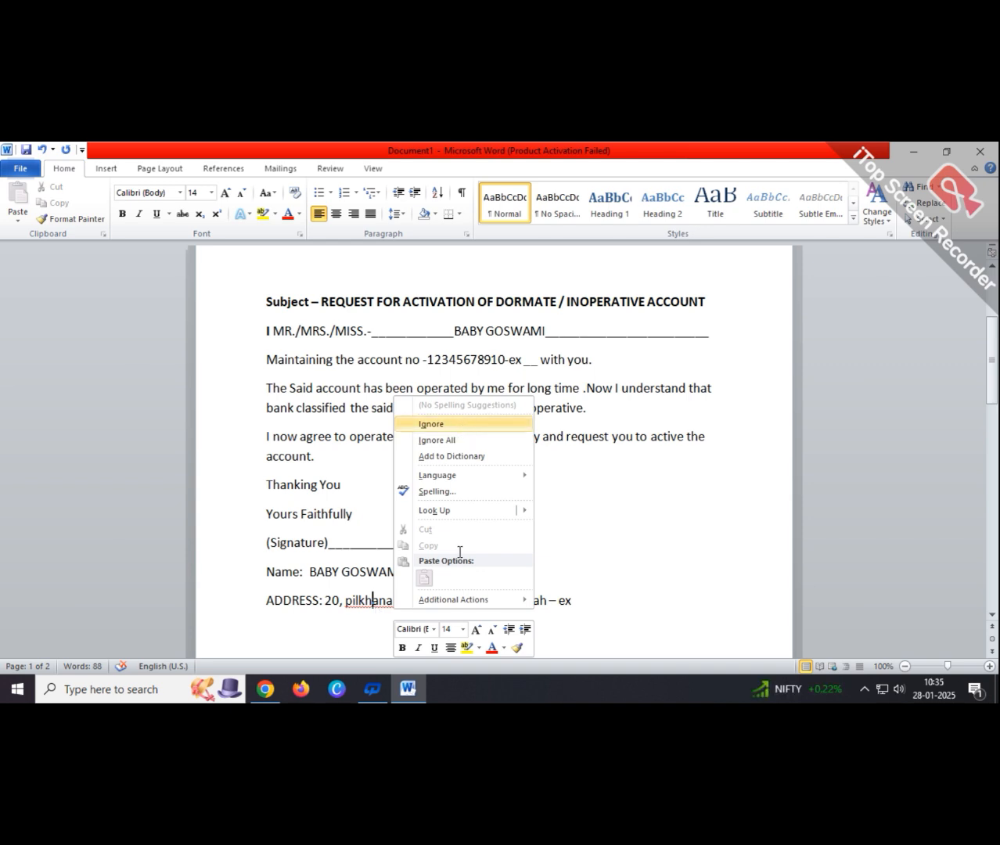
right_click(477, 608)
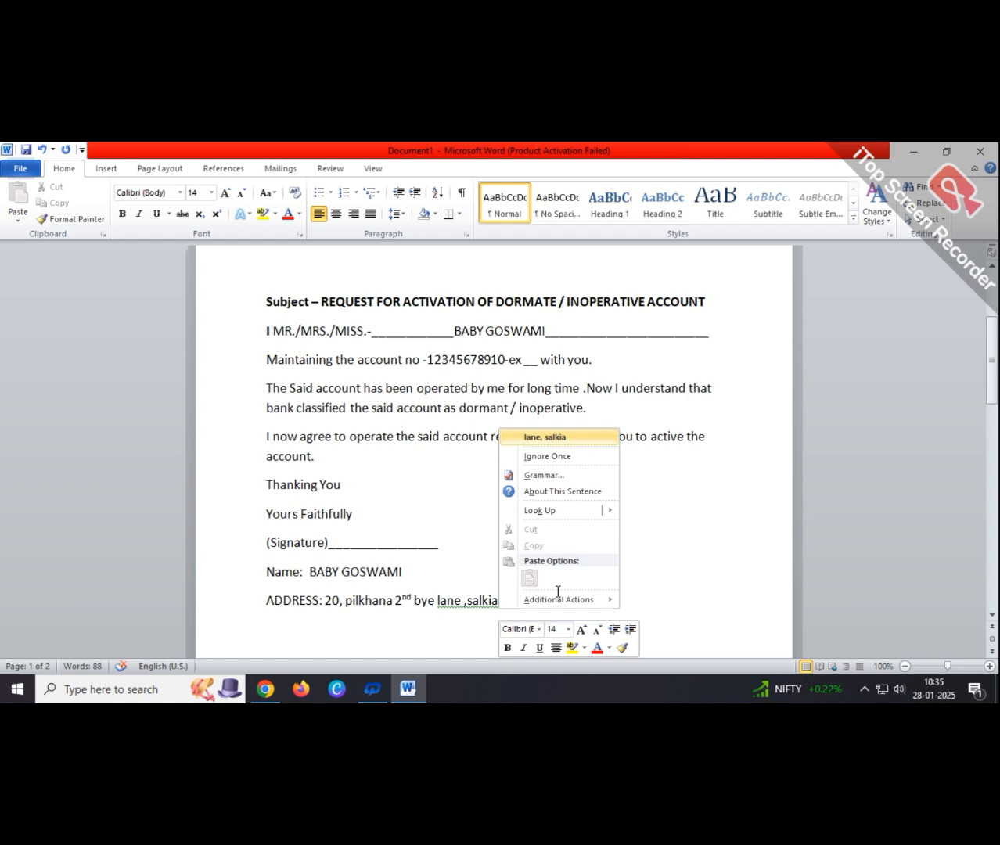
key("Return")
left_click(590, 602)
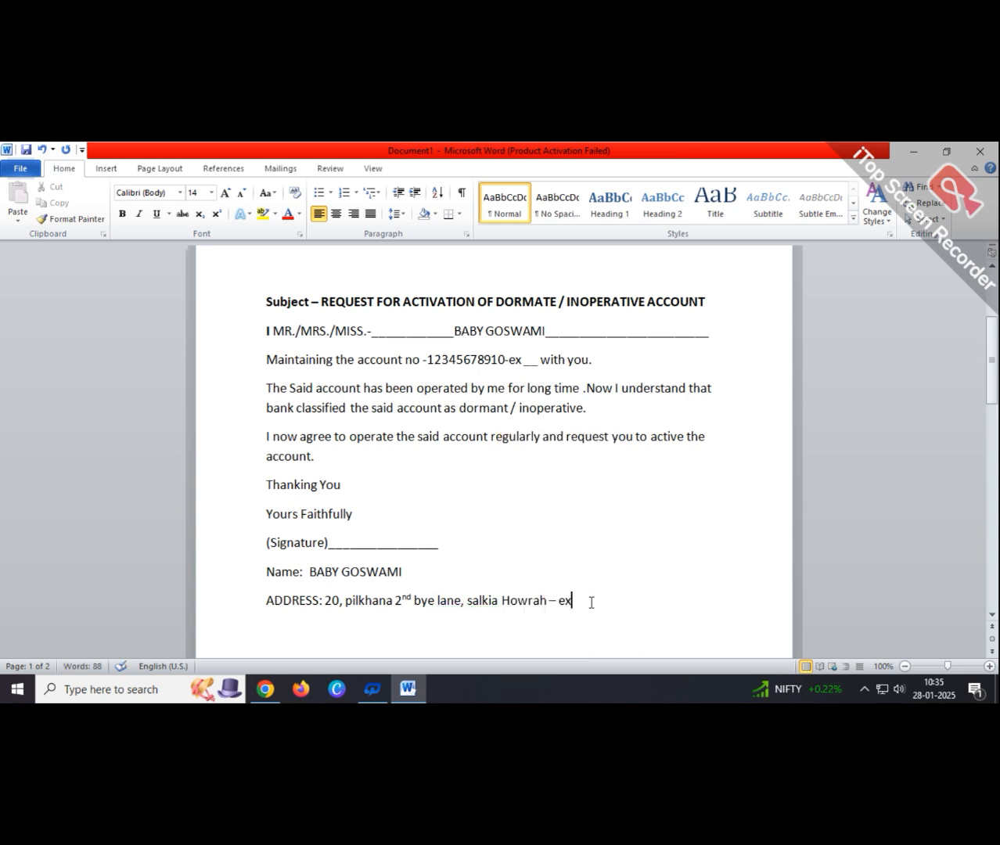
key("Return")
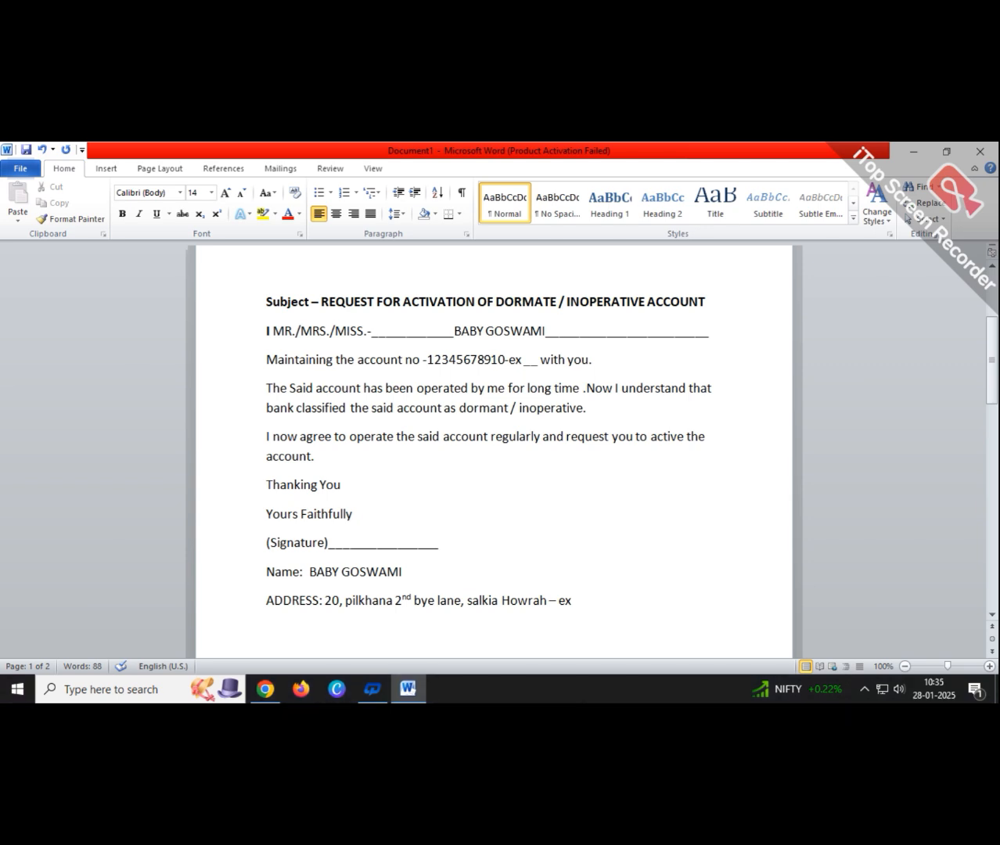
- Add underscore blanks after the name and the address
left_click(427, 572)
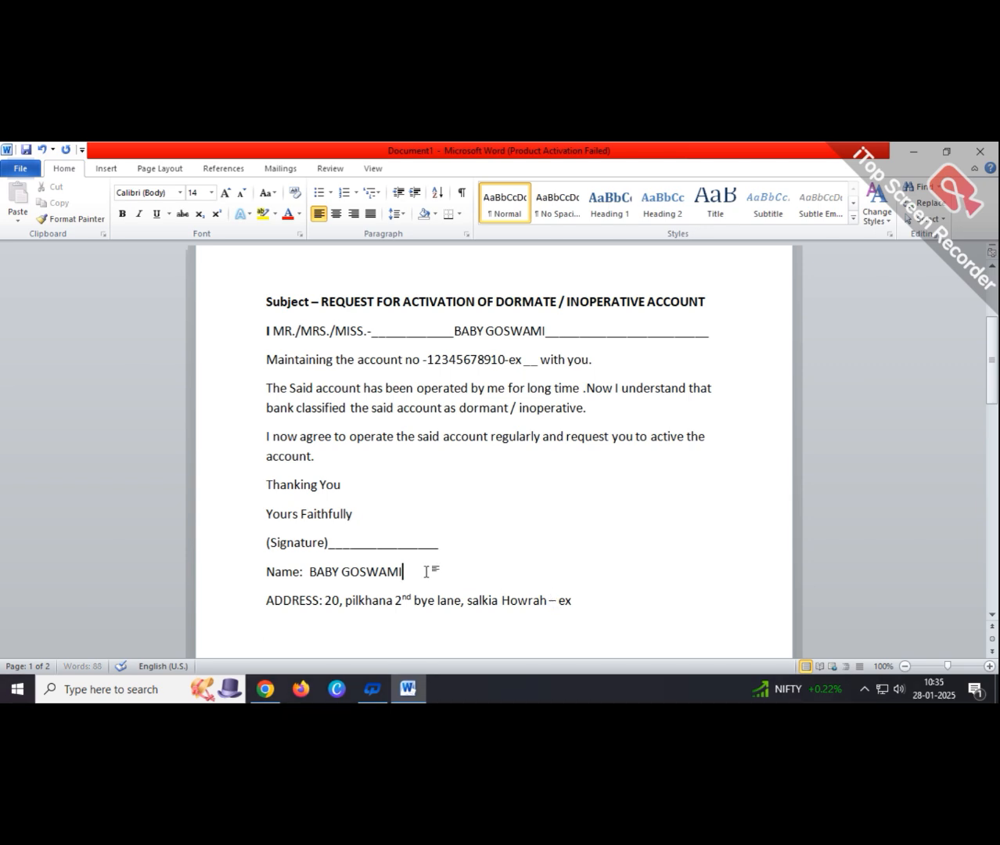
type("_________")
left_click(592, 605)
type("____")
type("mo")
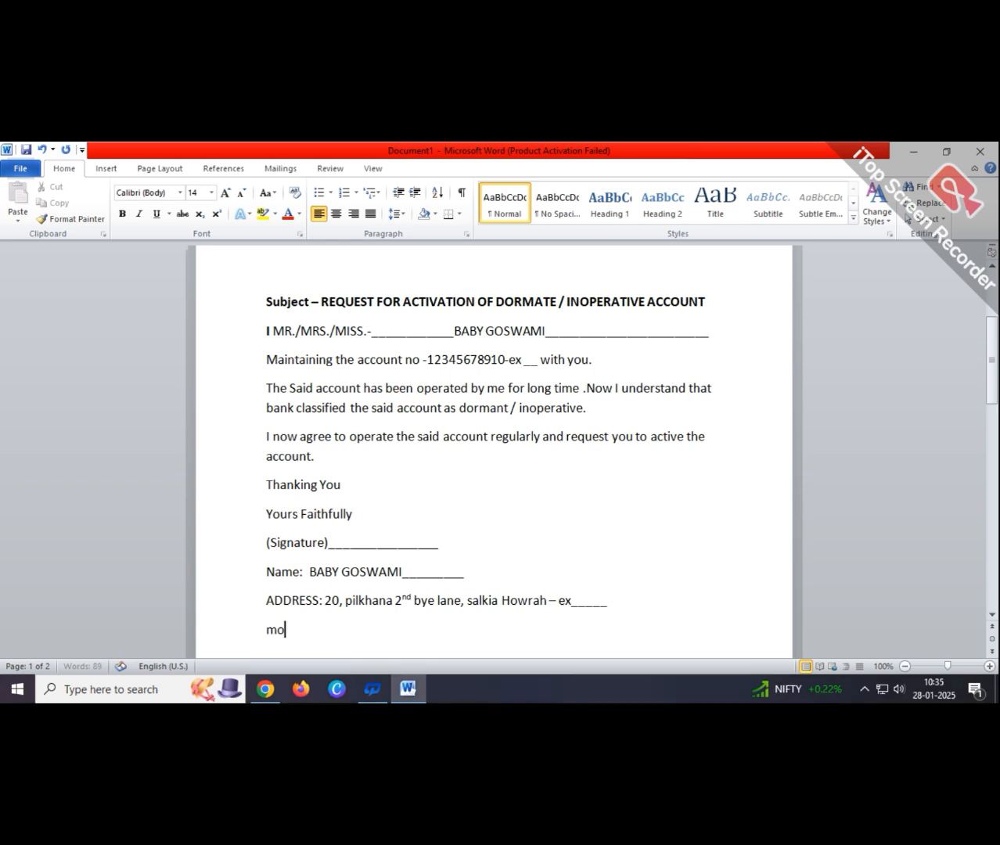
- Add a 'Mobile NO:' line with the signer's number and blank, then a 'PAn:' line with its number
key("BackSpace")
key("BackSpace")
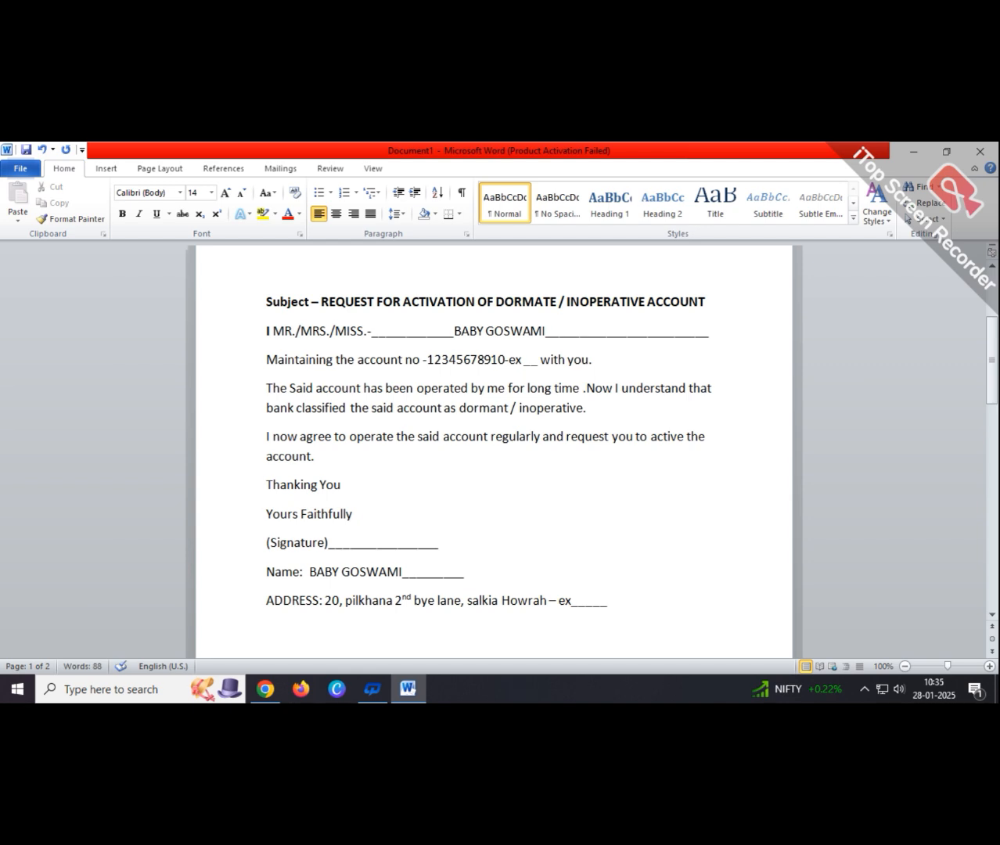
type("Mobilo")
key("BackSpace")
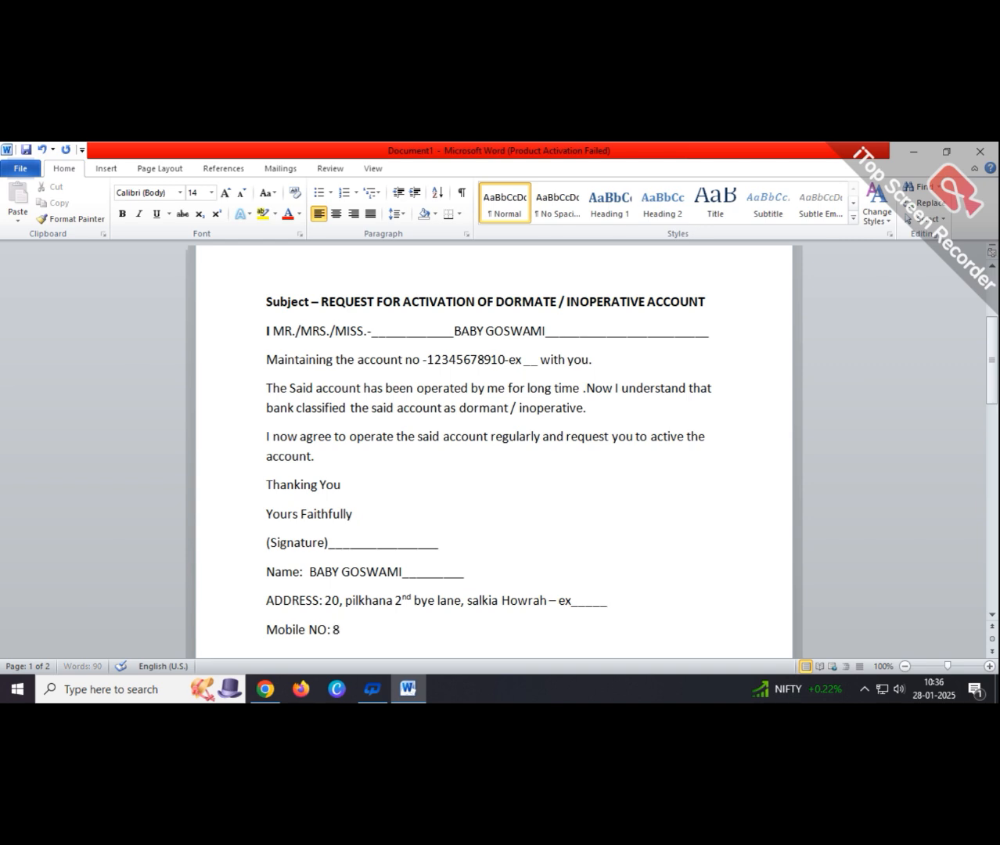
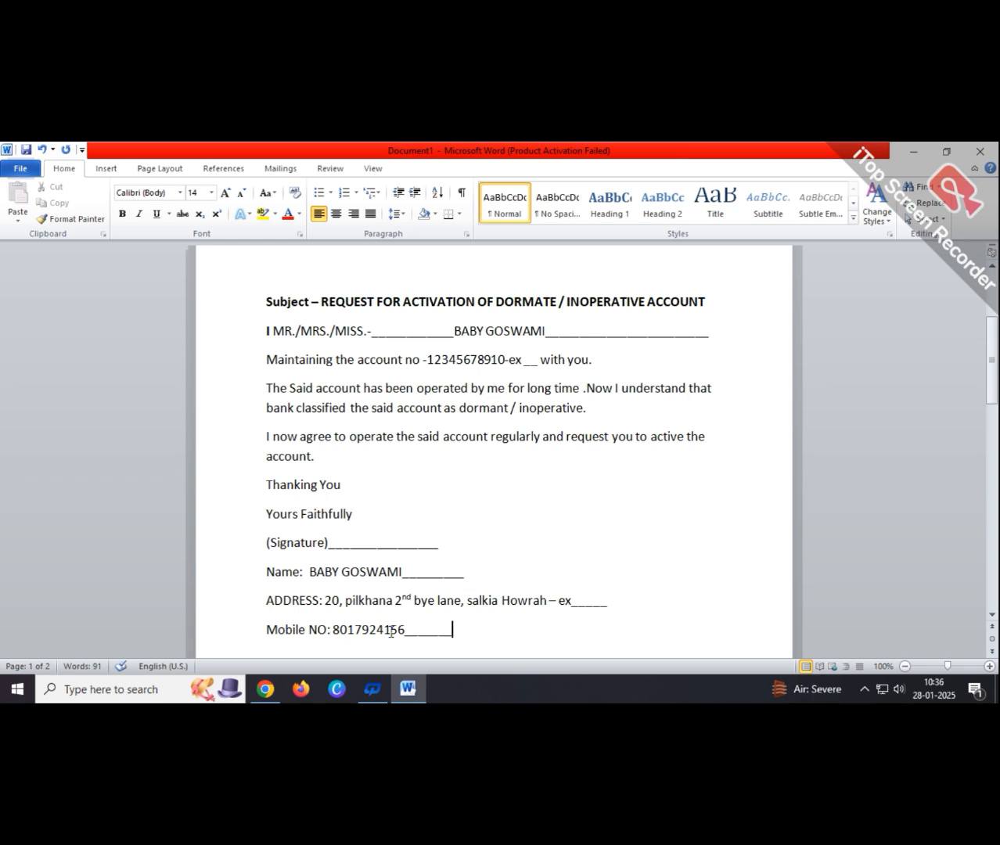
key("Return")
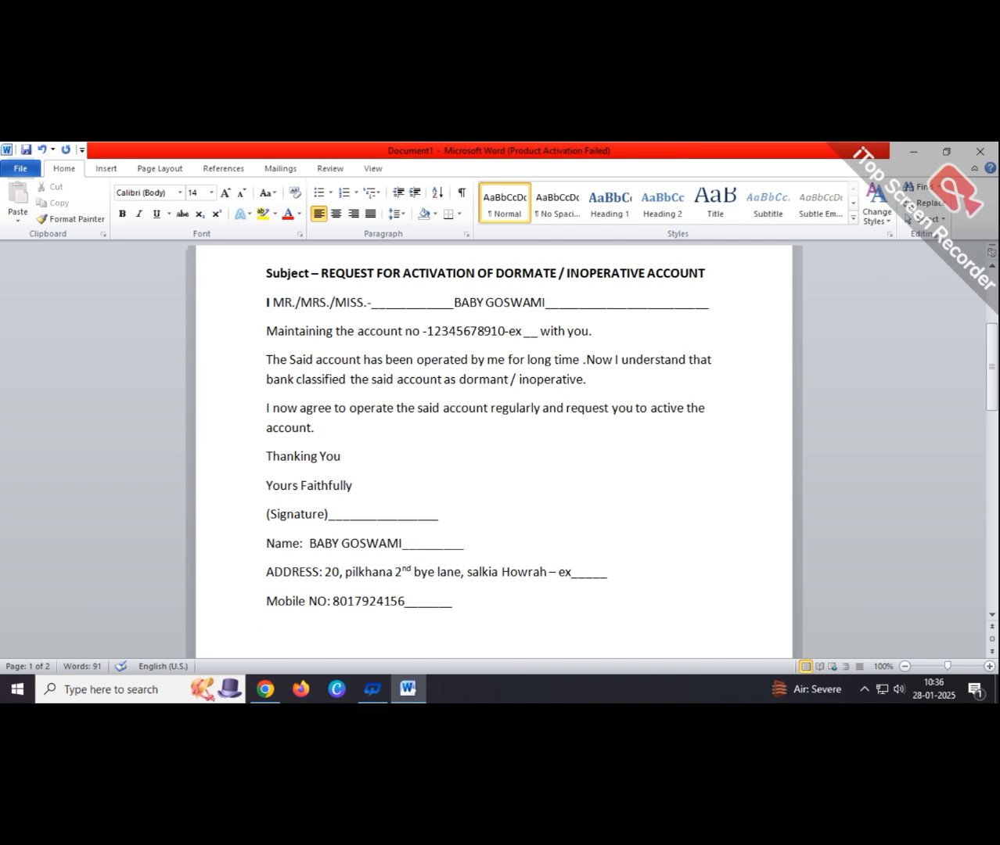
type("PAn: 12345678910-")
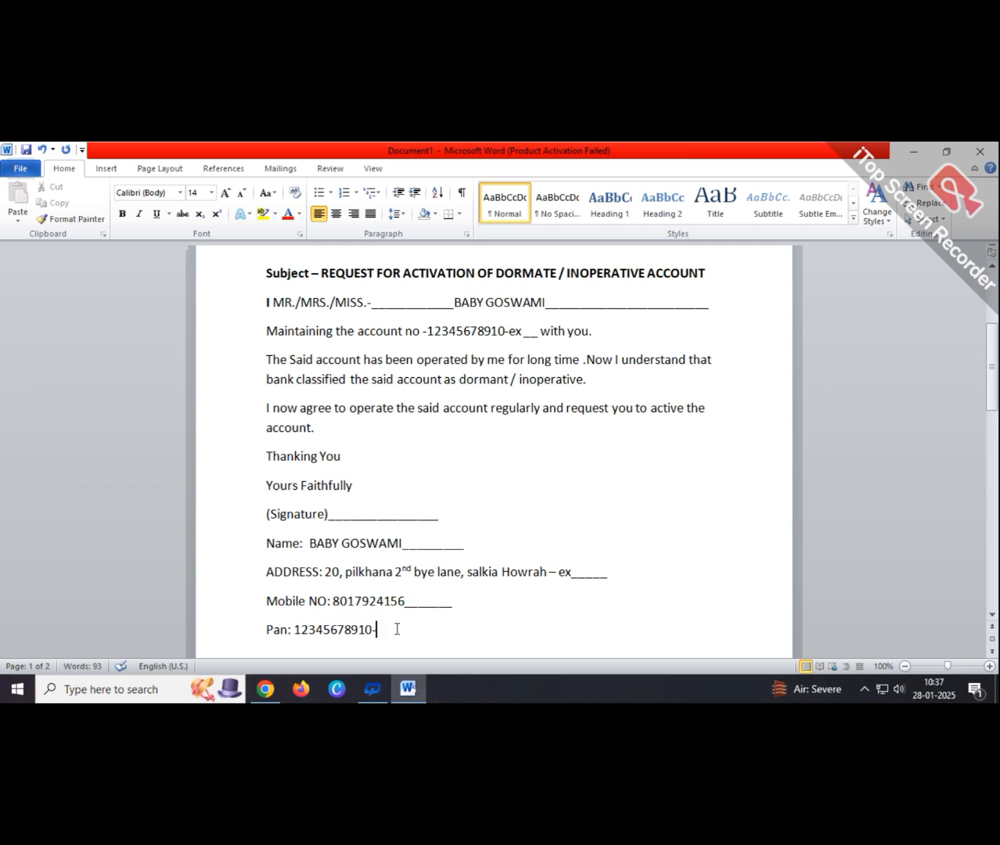
- End the PAN line with '-ex' and a blank, and begin an 'AADHAR' line below
type("ex _________")
key("Return")
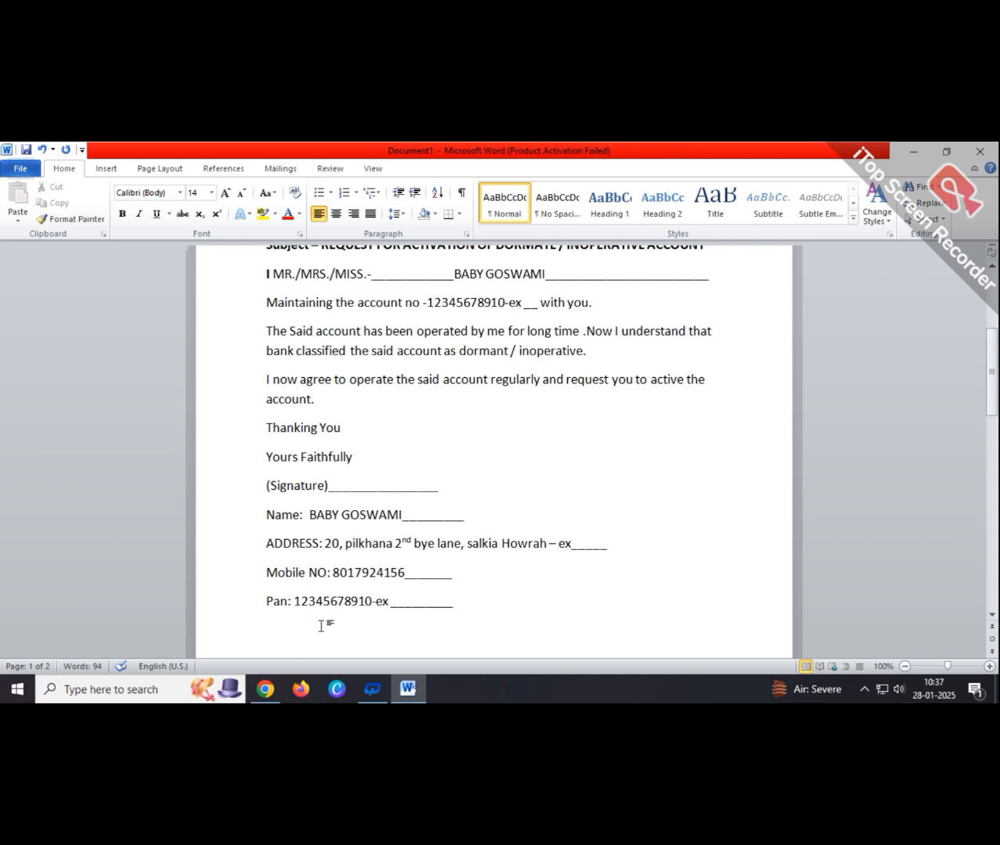
type("AADHAR NO")
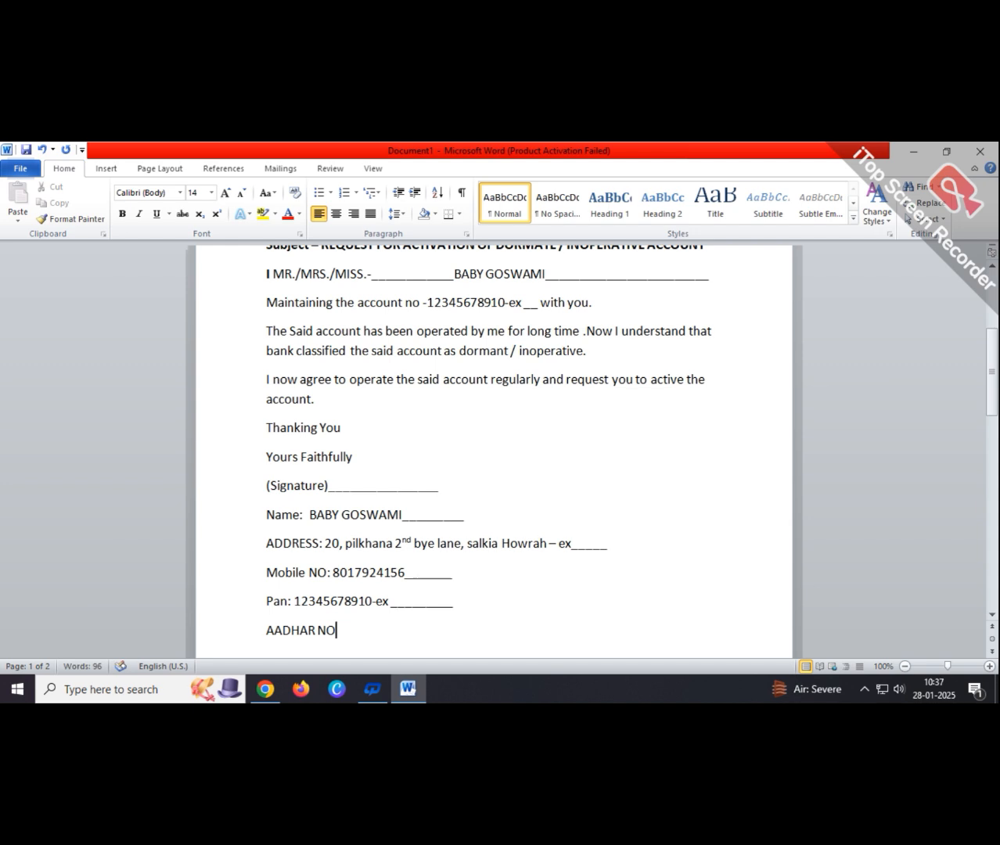
- Complete the AADHAR line with a sample number, the note 'give your adhar number only', and a blank
type(": 12345678910")
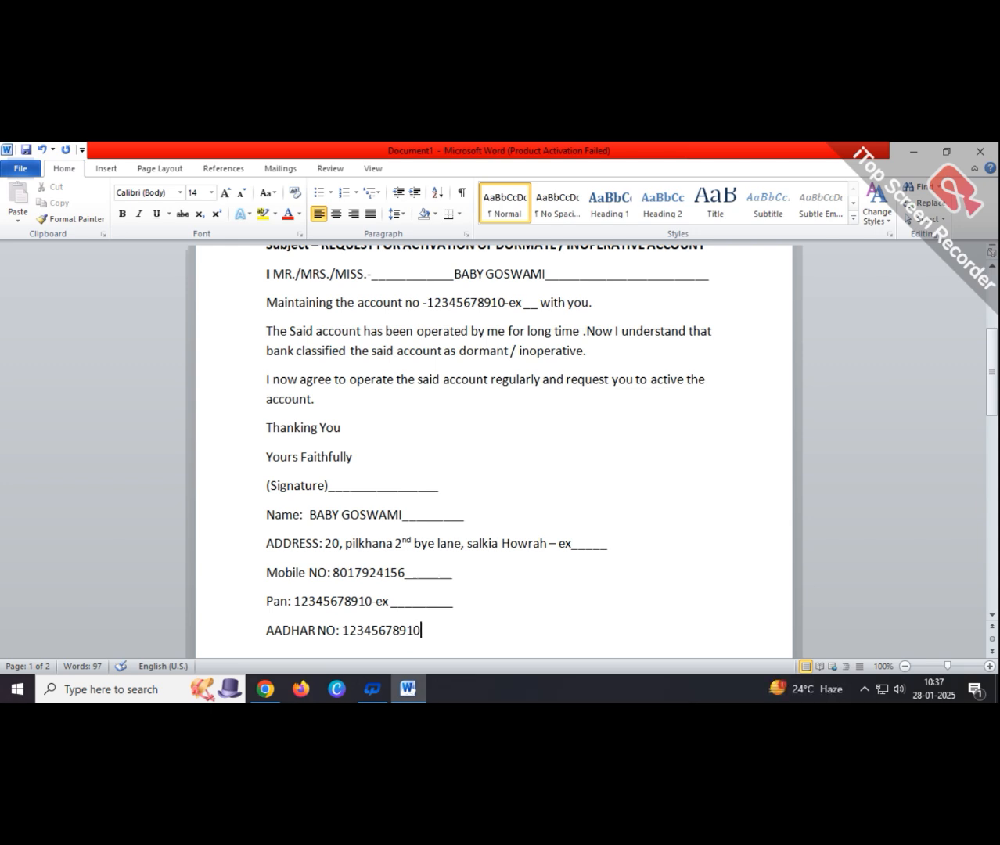
type("-ex give your ad")
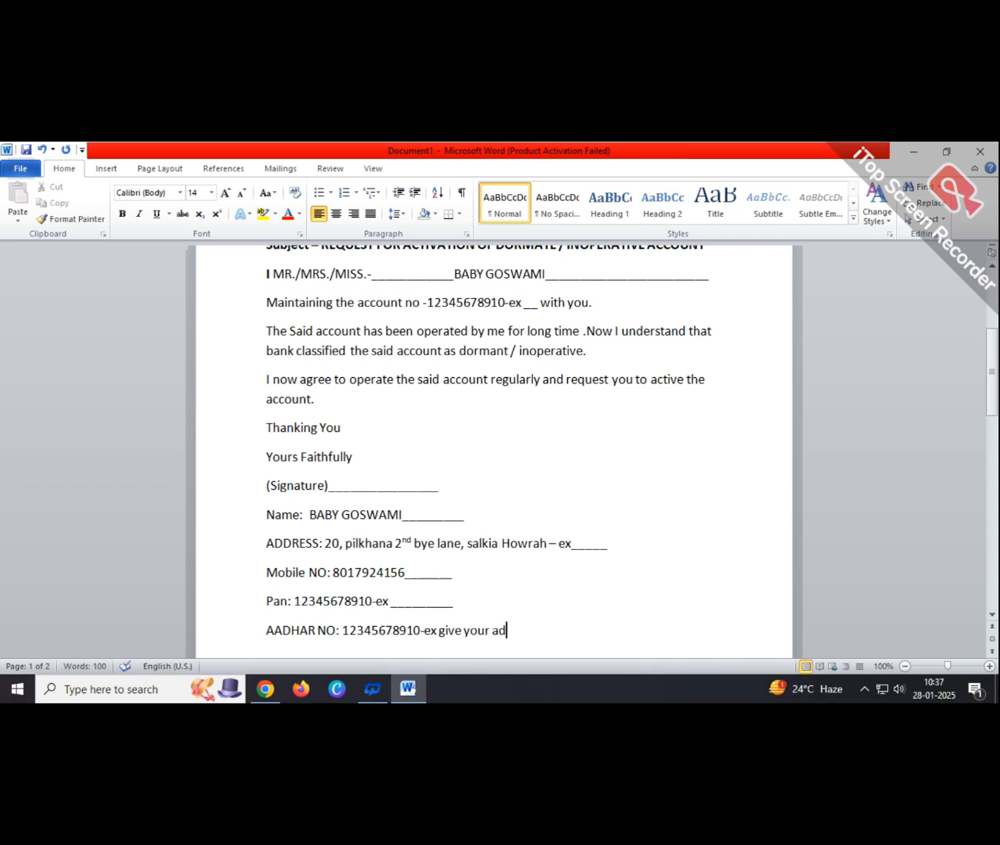
type("har number only")
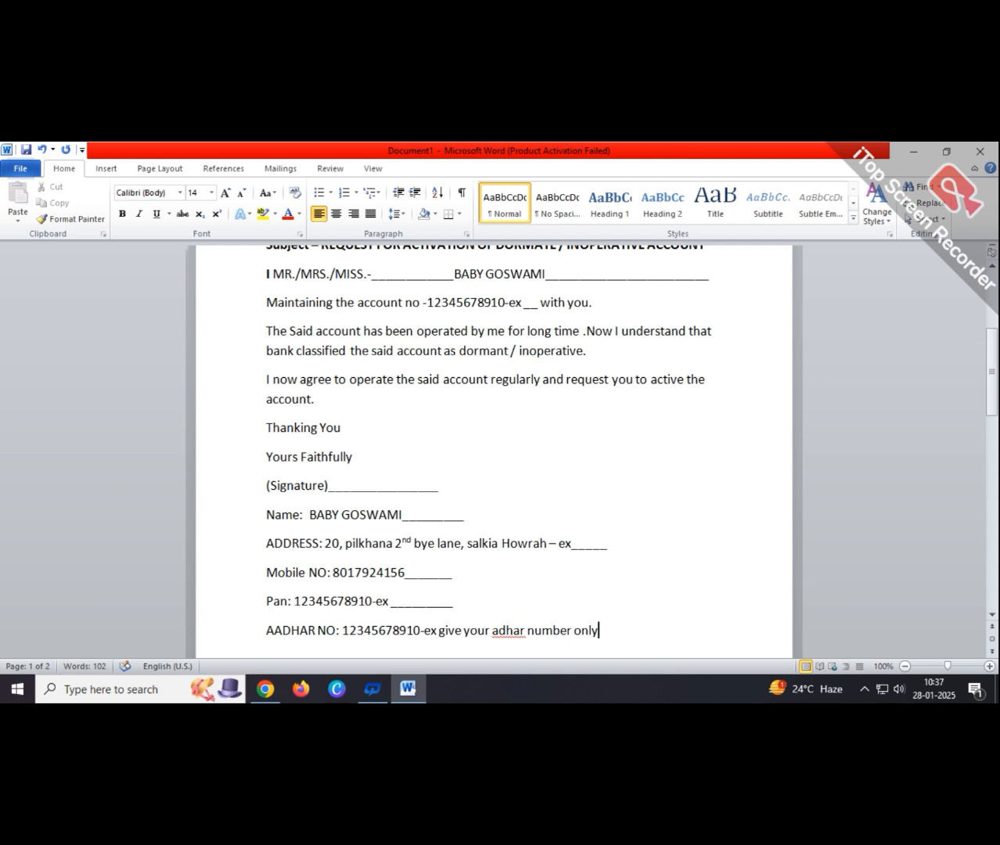
right_click(518, 624)
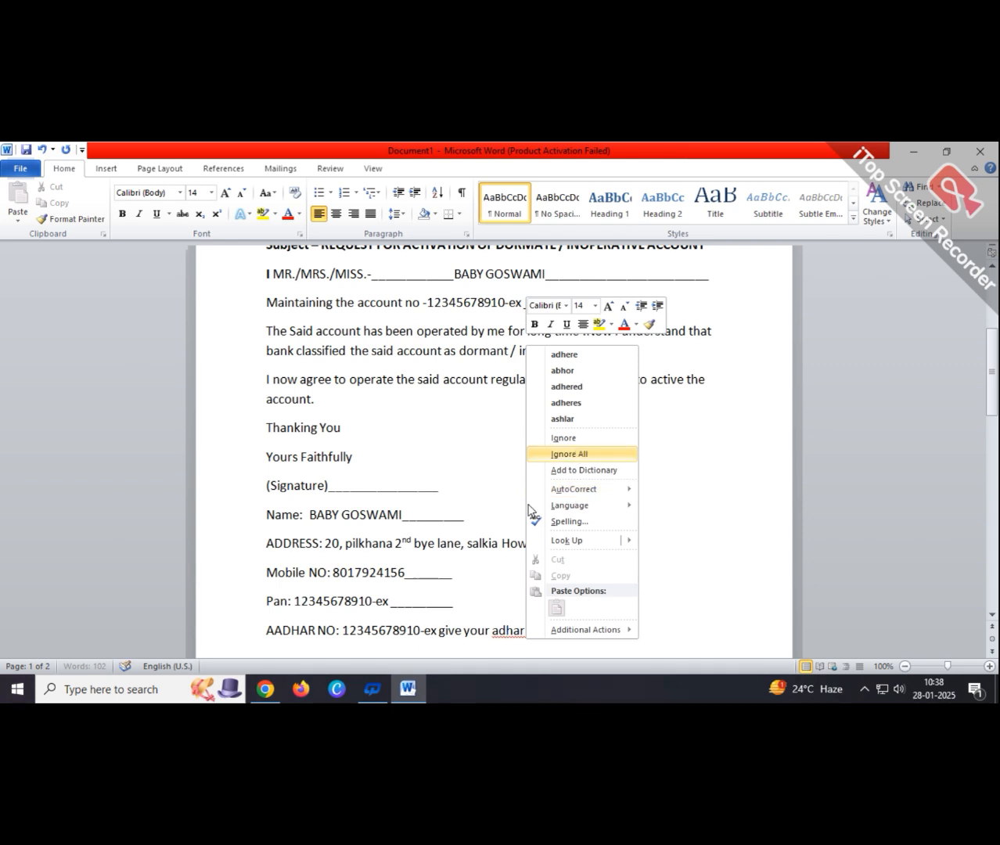
left_click(569, 453)
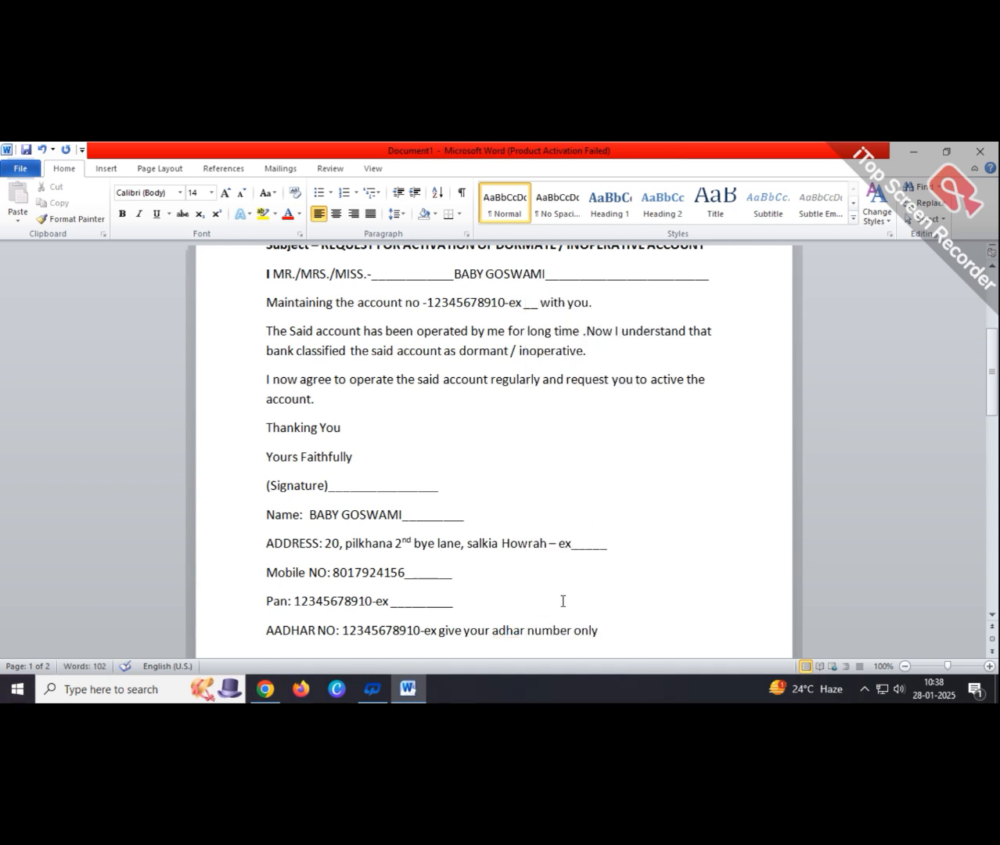
left_click(607, 632)
type("_____")
scroll(583, 499, "up", 6)
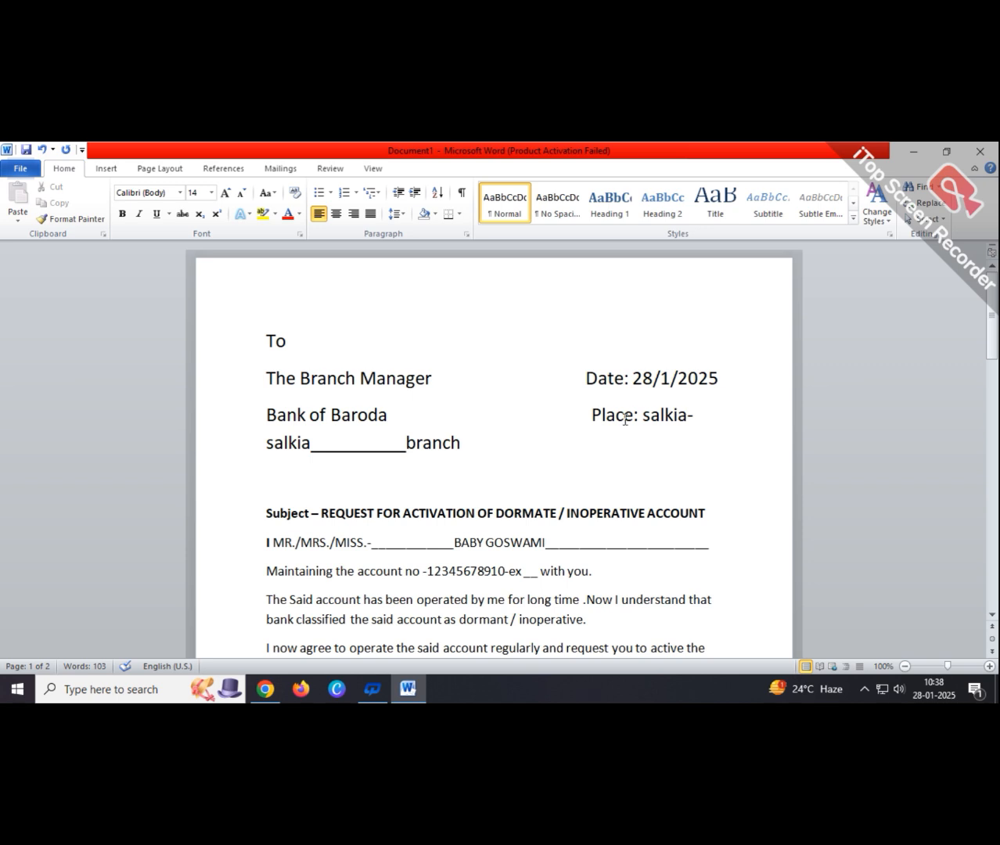
scroll(391, 514, "down", 1)
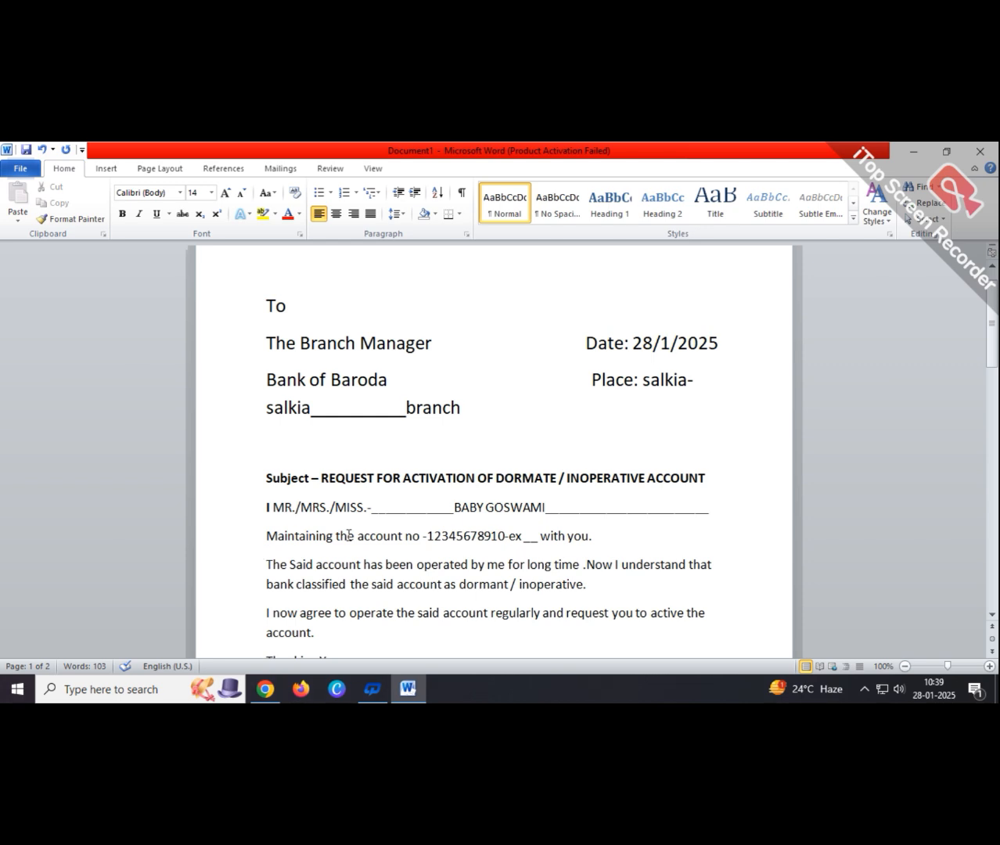
left_click(369, 505)
scroll(367, 501, "down", 1)
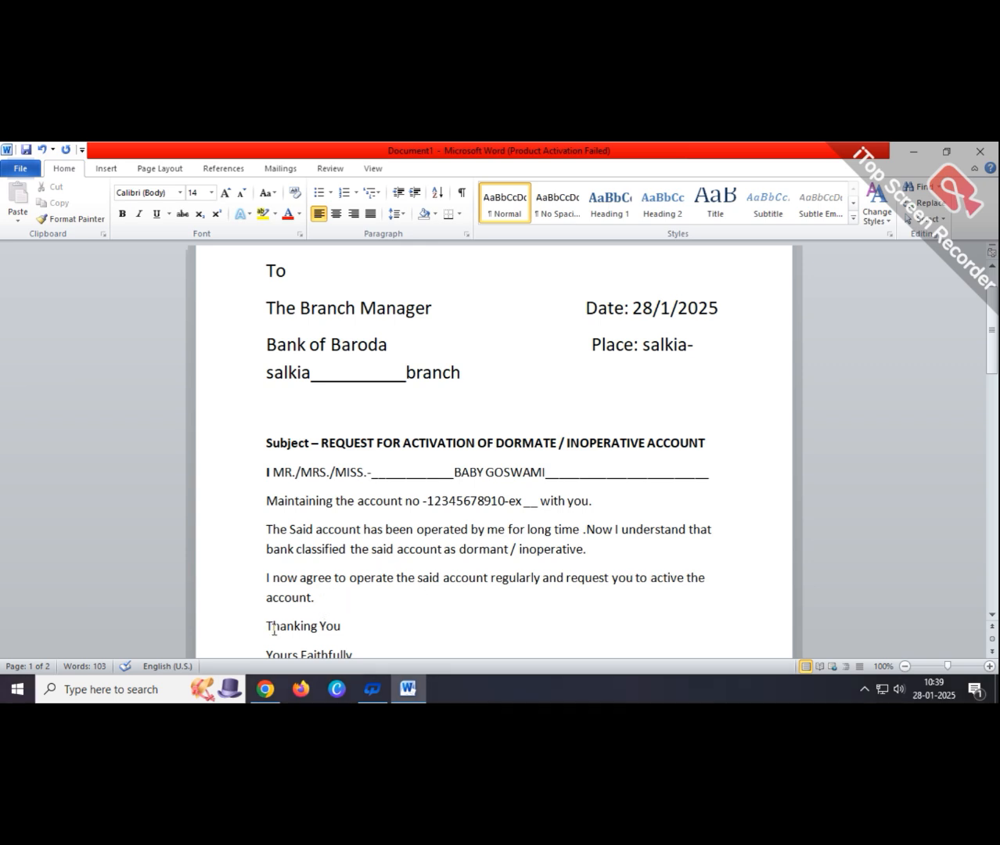
scroll(372, 626, "down", 1)
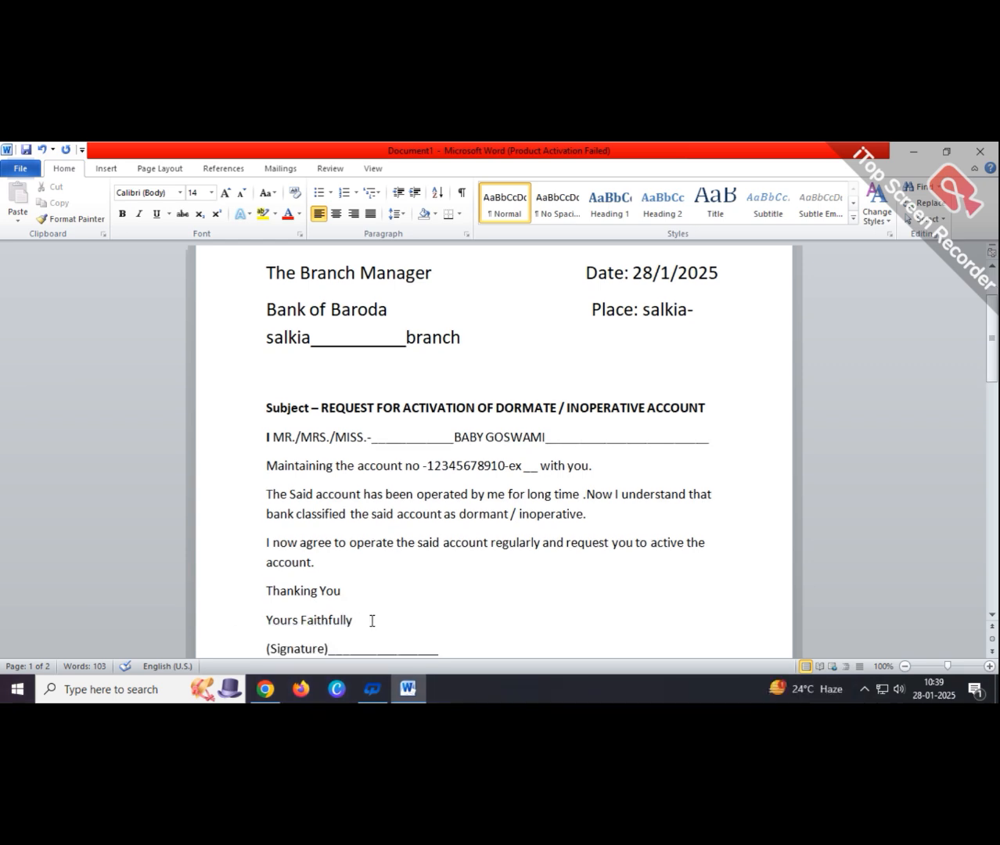
scroll(370, 614, "down", 1)
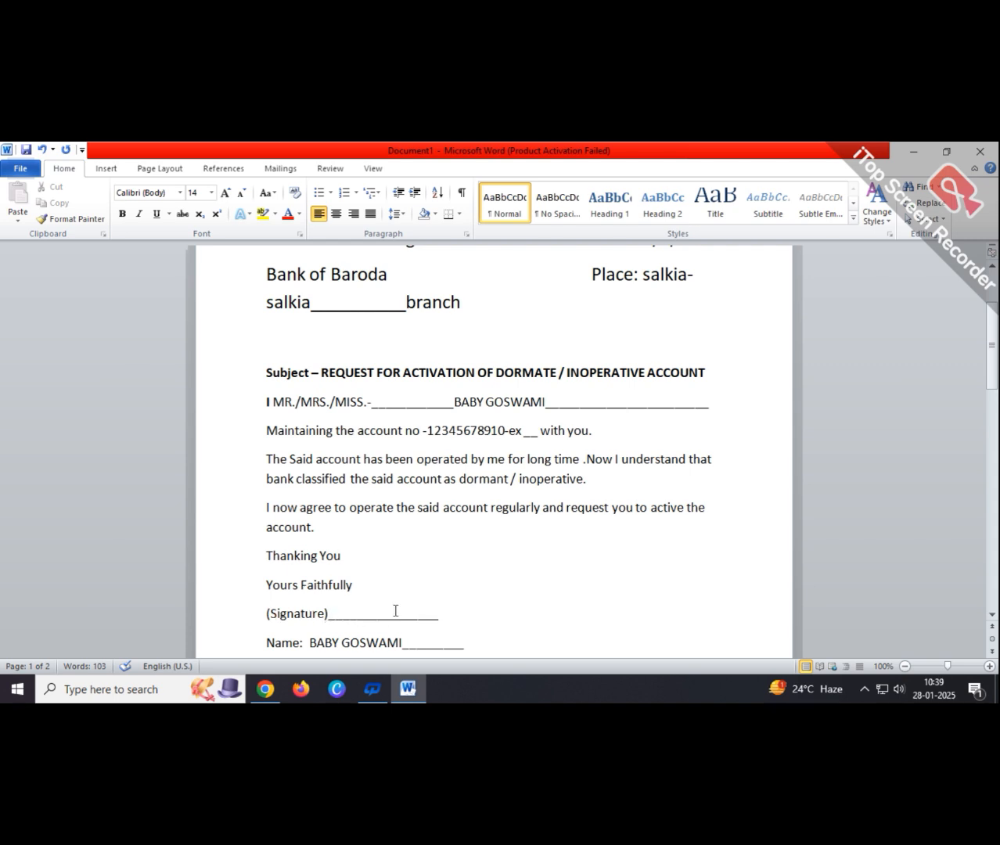
scroll(395, 610, "down", 1)
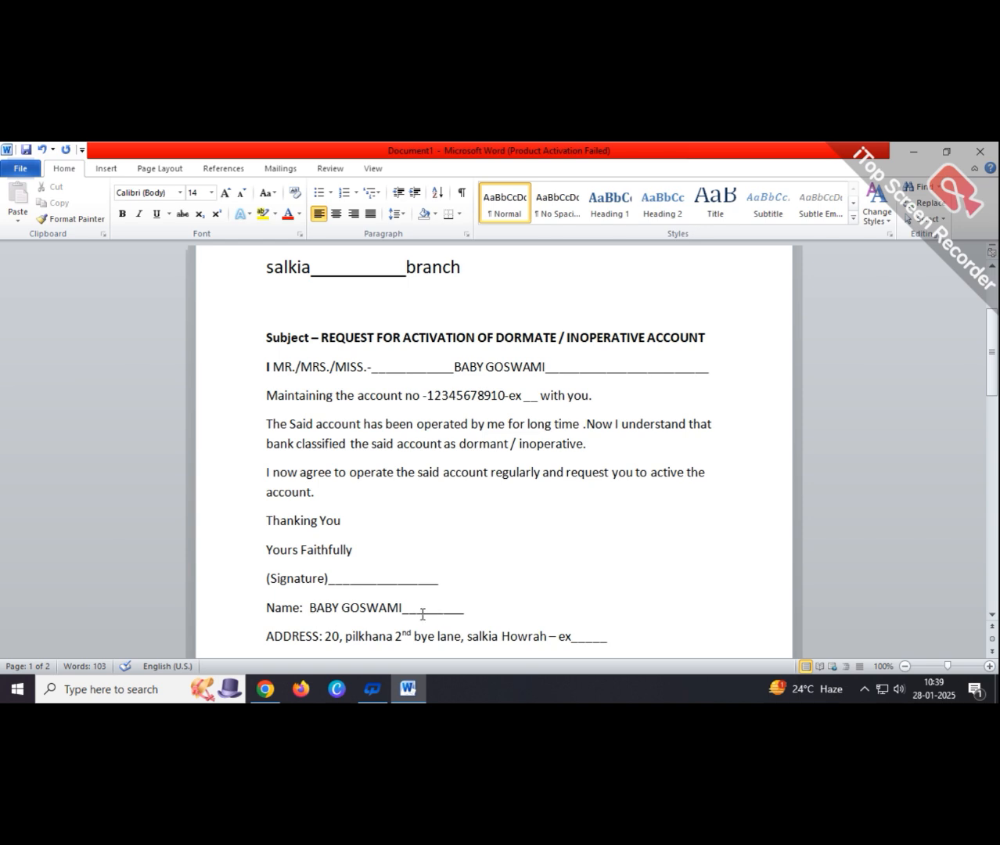
scroll(444, 610, "down", 1)
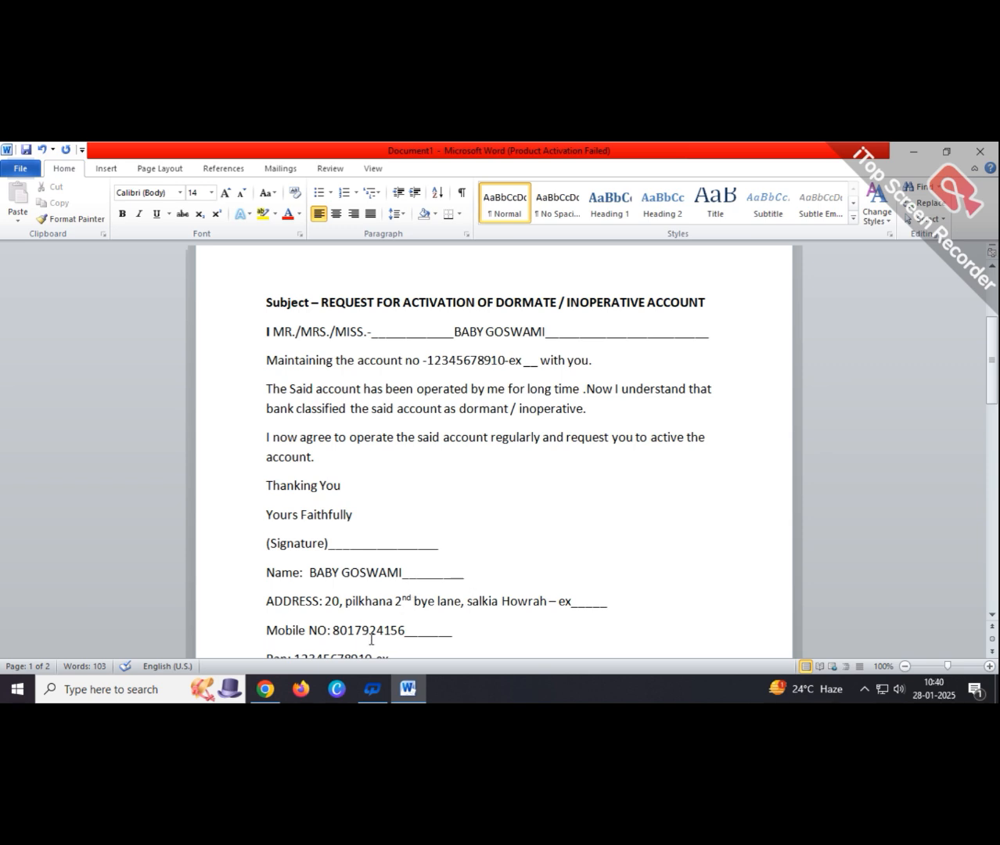
scroll(392, 636, "down", 1)
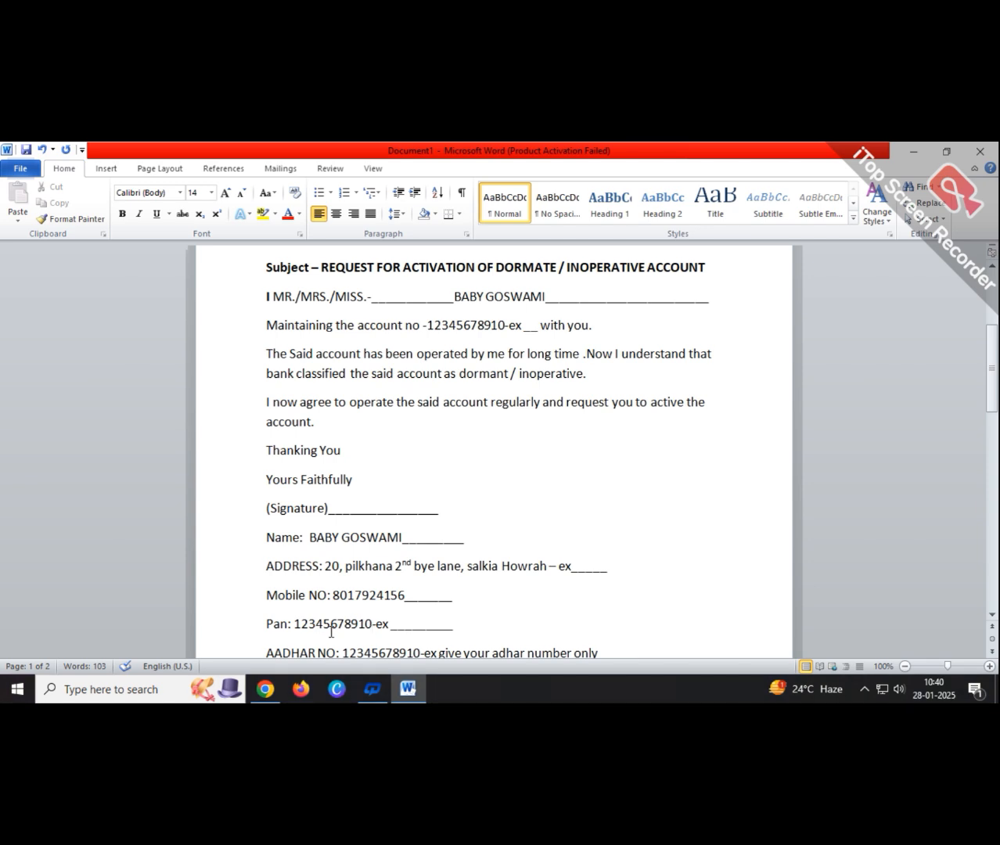
- Add an underscore blank at the end of the AADHAR NO line
type("______")
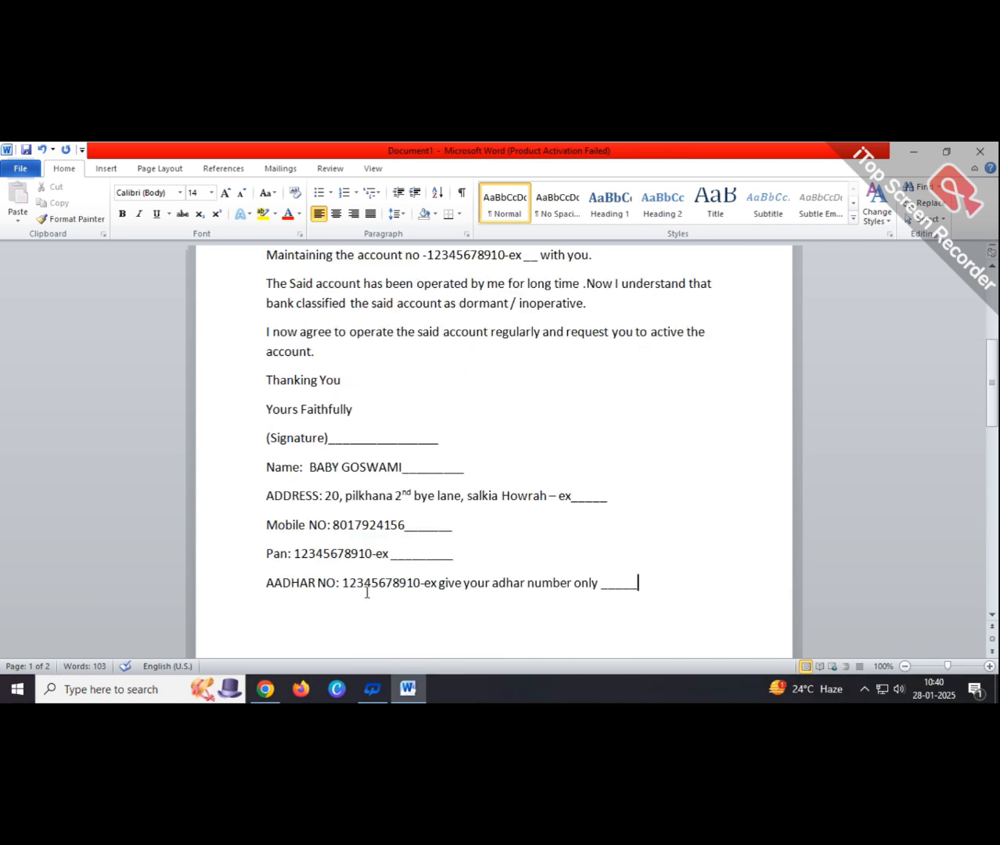
scroll(527, 592, "down", 1)
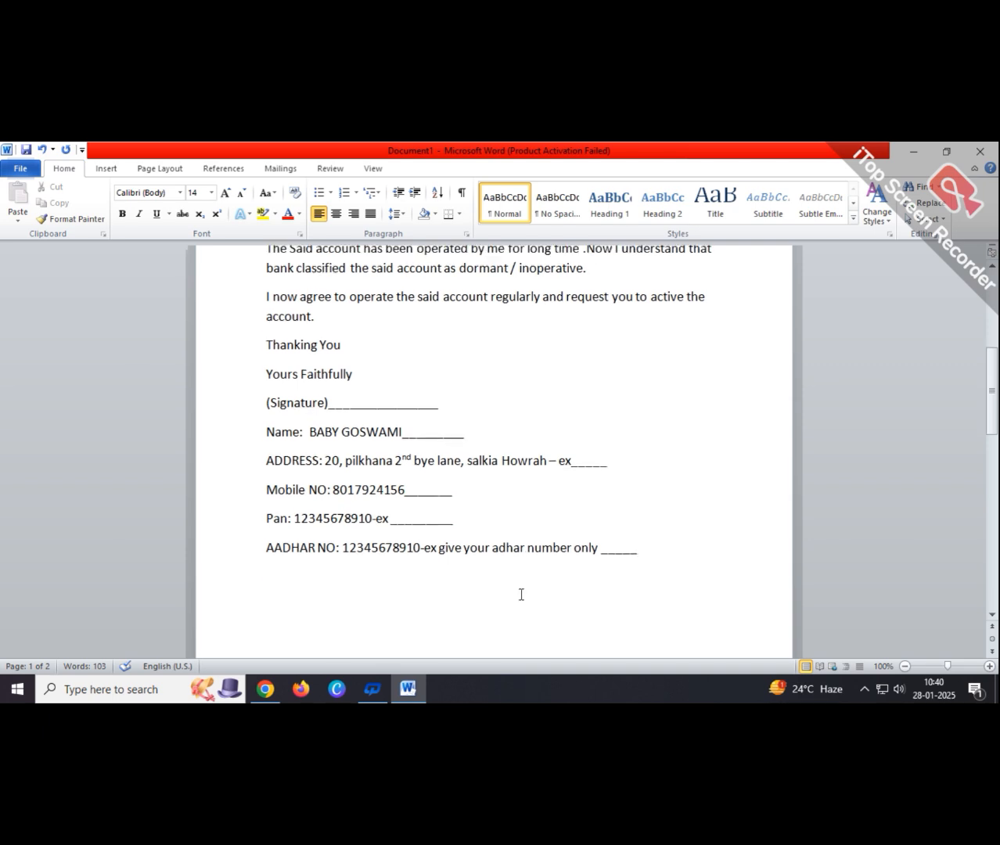
scroll(520, 596, "up", 8)
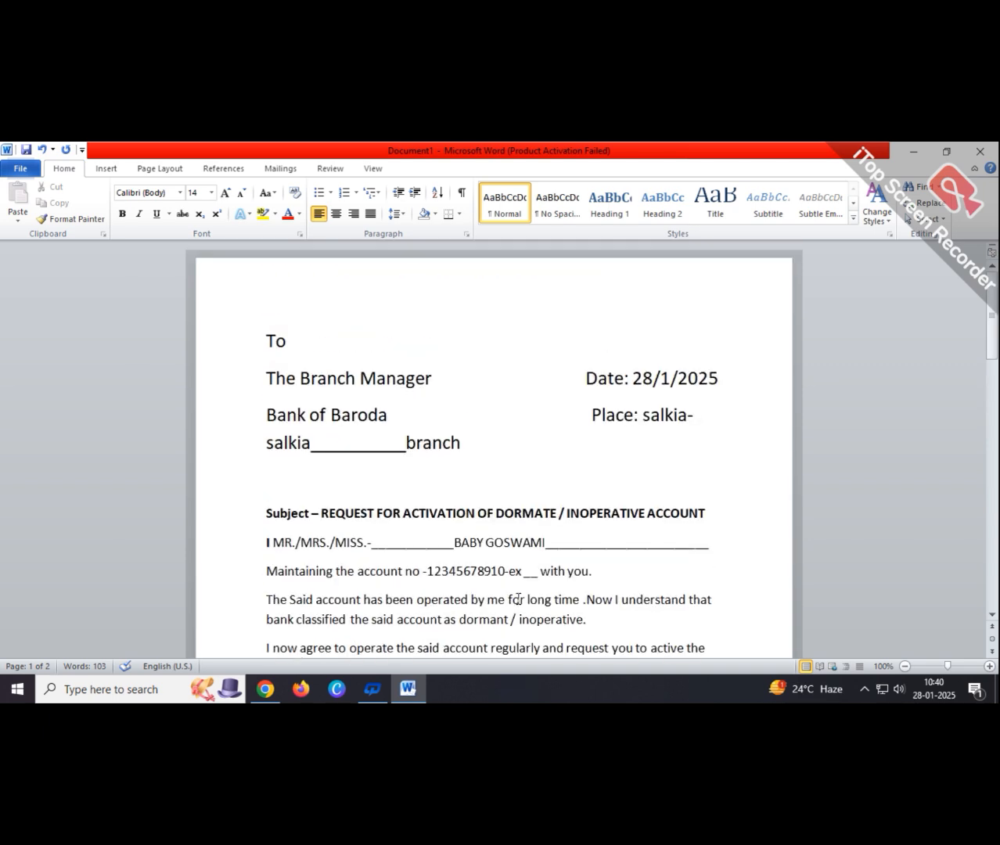
scroll(518, 567, "down", 3)
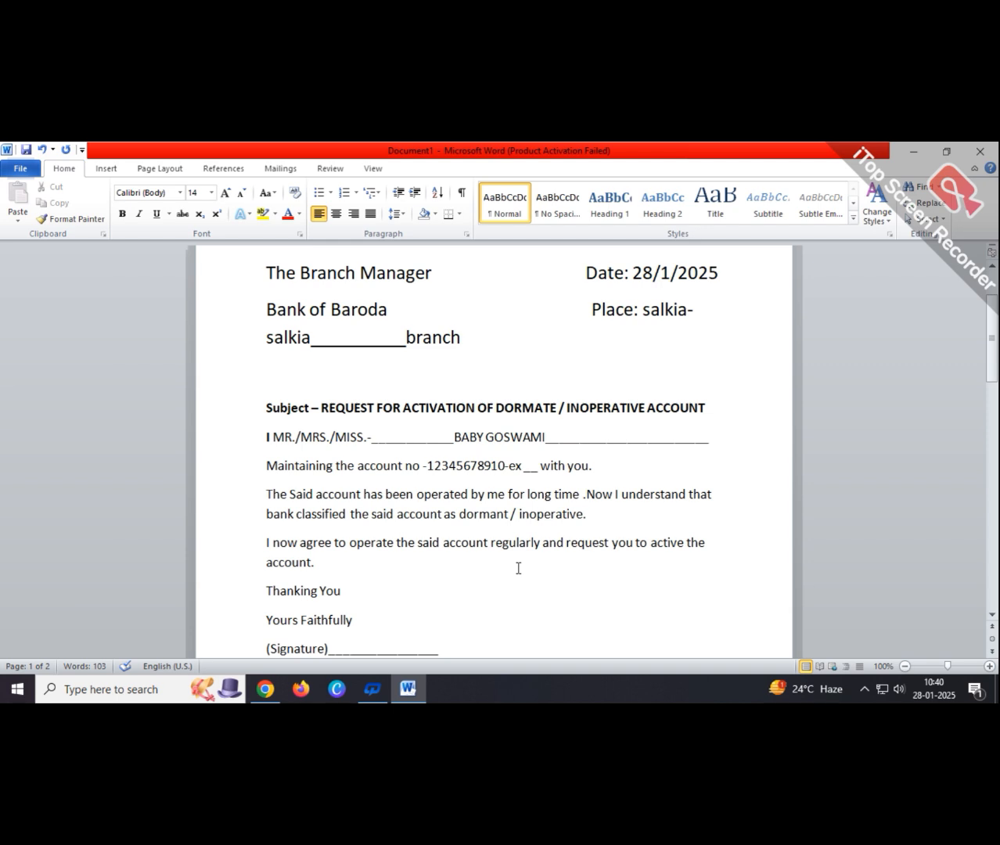